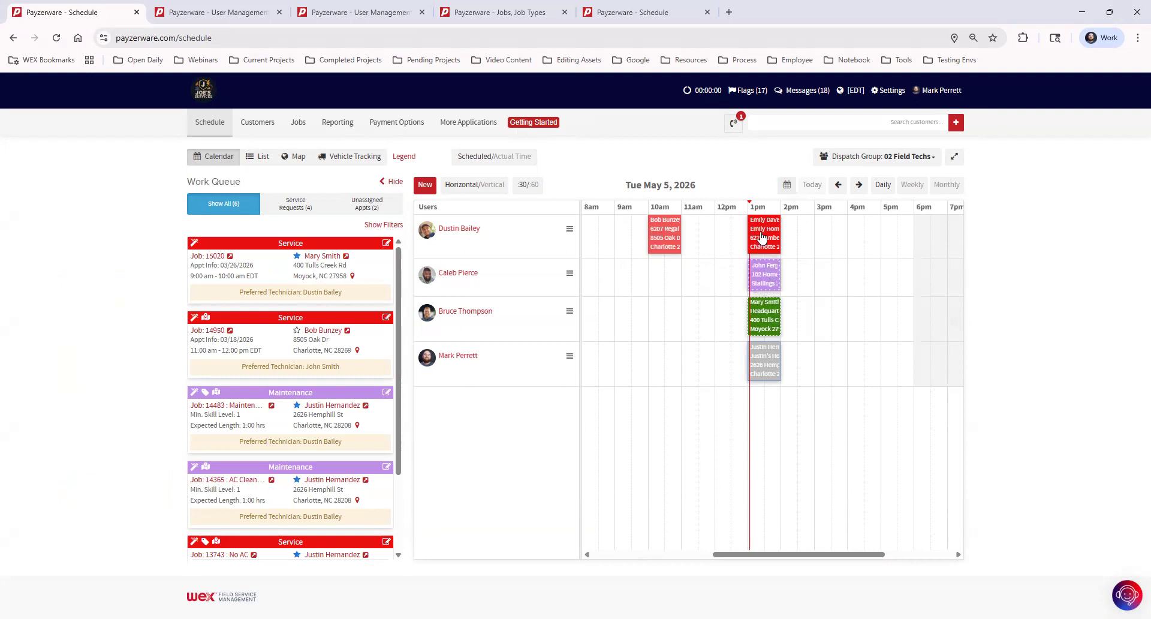
- Show the 01 All Users dispatch group on the schedule, return to 02 Field Techs, and review the other group choices
{"action": "mouse_move", "coordinate": [762, 237]}
{"action": "left_click", "coordinate": [905, 162]}
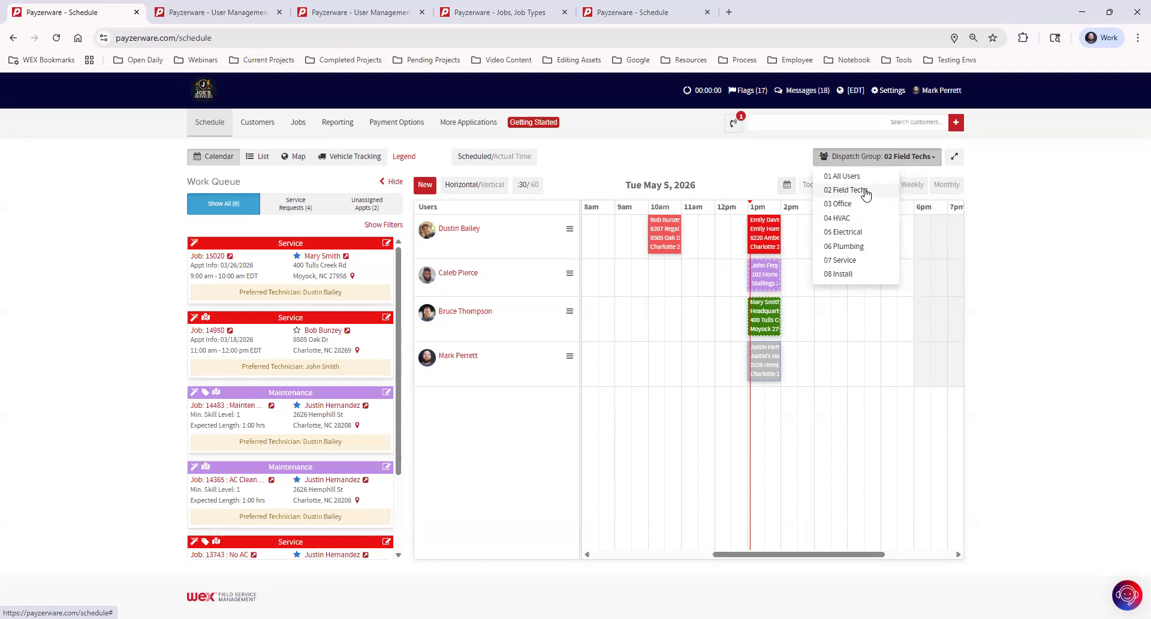
{"action": "left_click", "coordinate": [843, 177]}
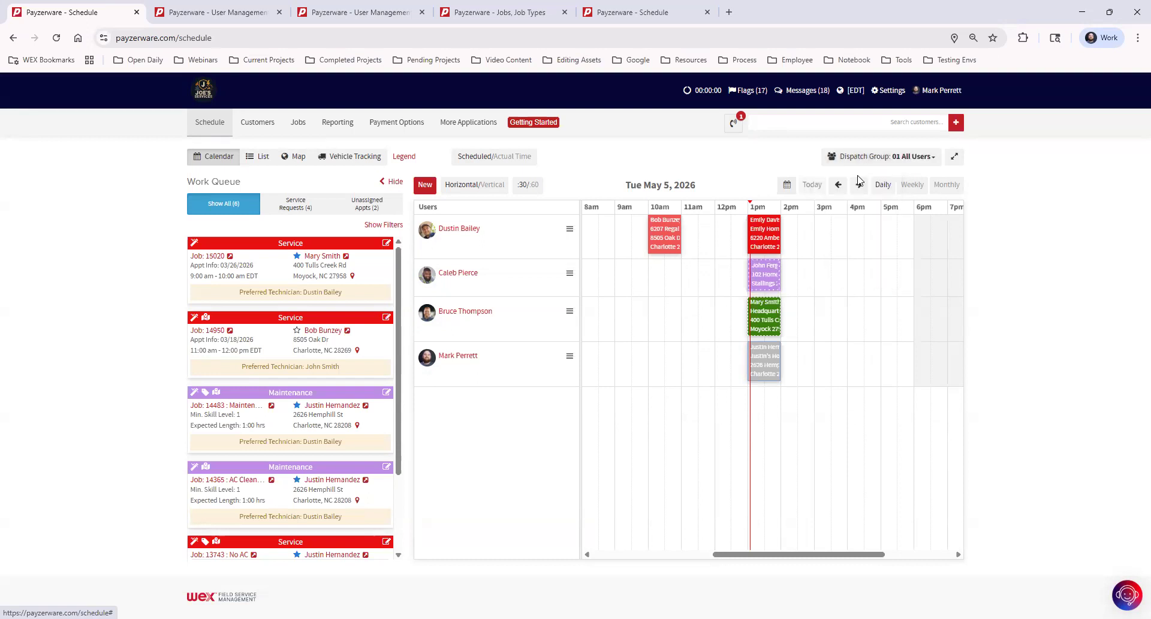
{"action": "mouse_move", "coordinate": [958, 262]}
{"action": "left_mouse_down"}
{"action": "mouse_move", "coordinate": [971, 340]}
{"action": "mouse_move", "coordinate": [962, 250]}
{"action": "left_mouse_up"}
{"action": "left_click", "coordinate": [906, 161]}
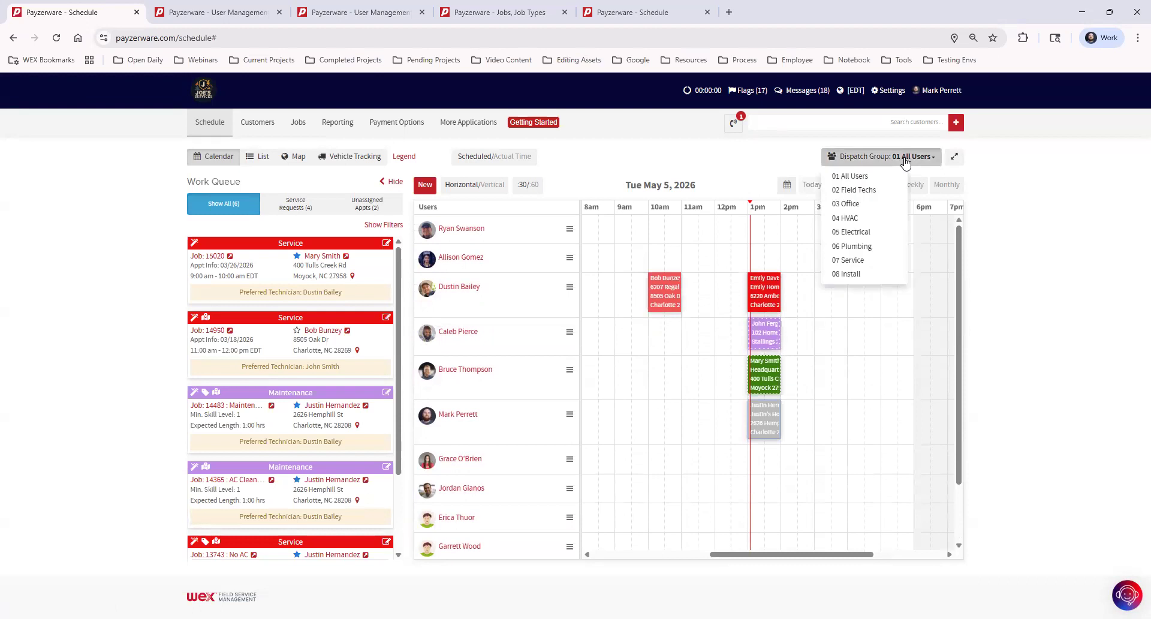
{"action": "left_click", "coordinate": [874, 191]}
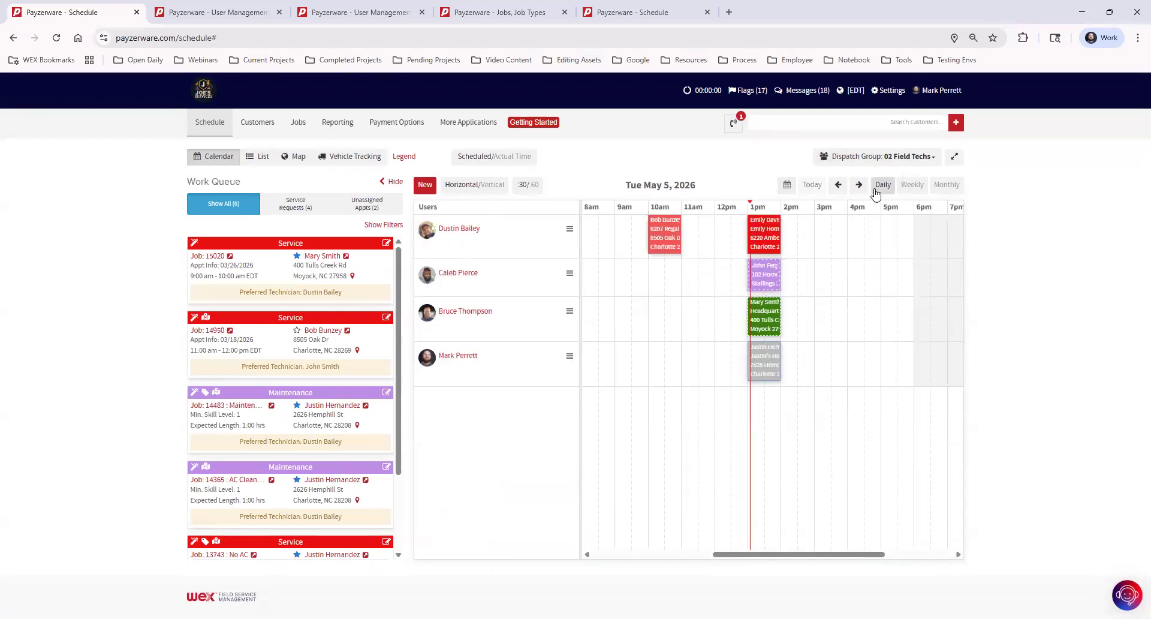
{"action": "left_click", "coordinate": [908, 158]}
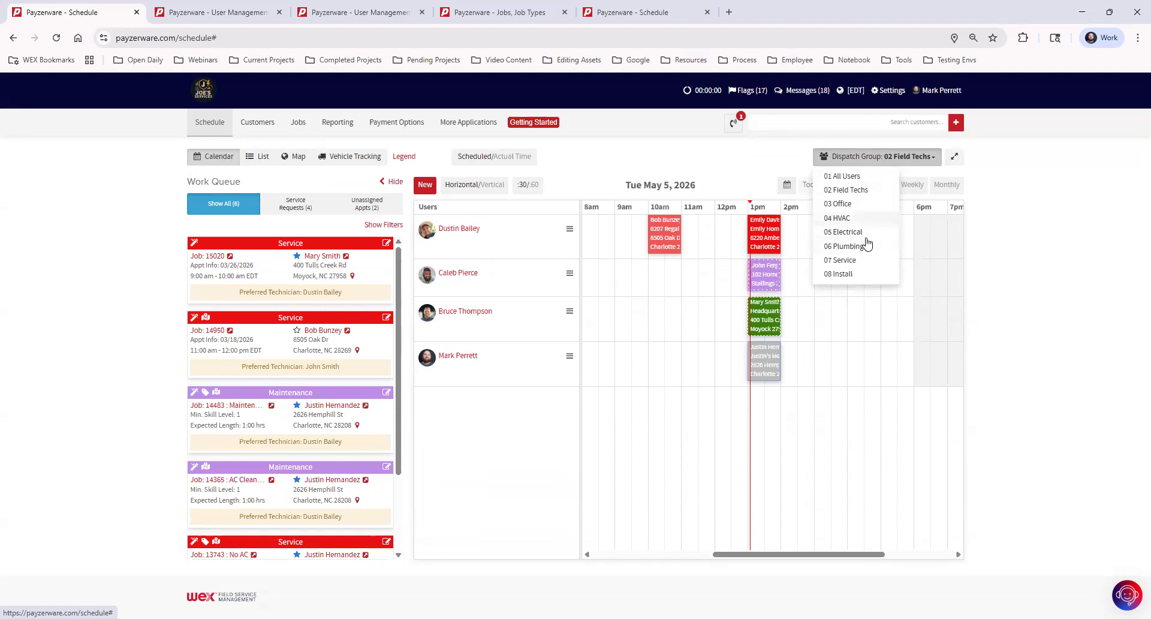
{"action": "left_click", "coordinate": [1013, 227]}
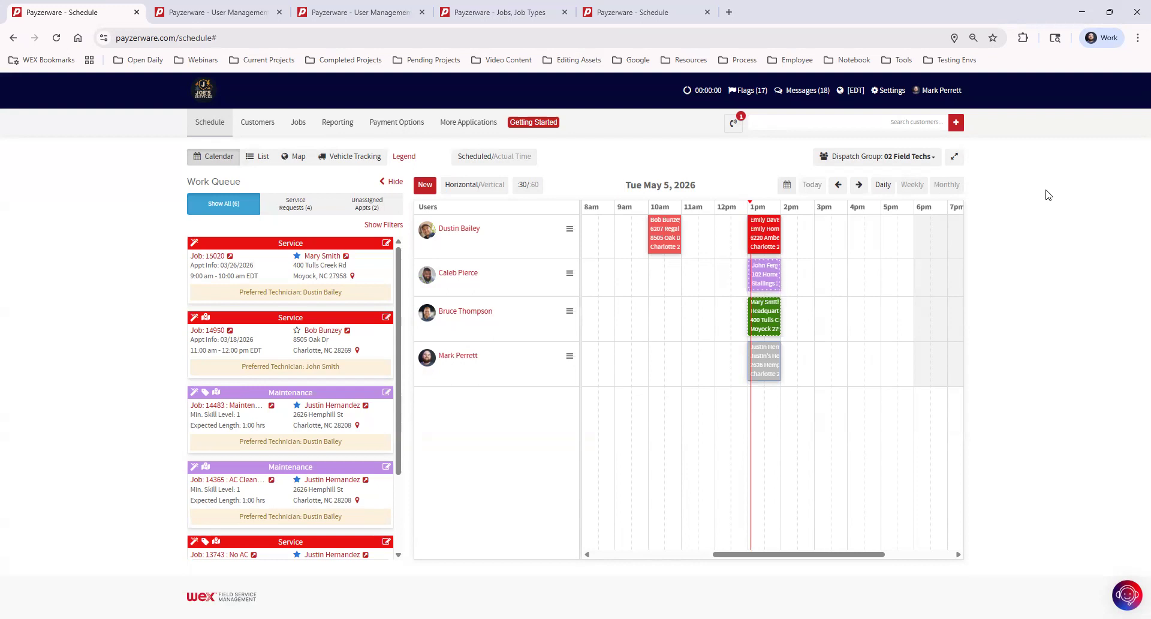
- Open the Users page in the User Management settings
{"action": "left_click", "coordinate": [889, 92]}
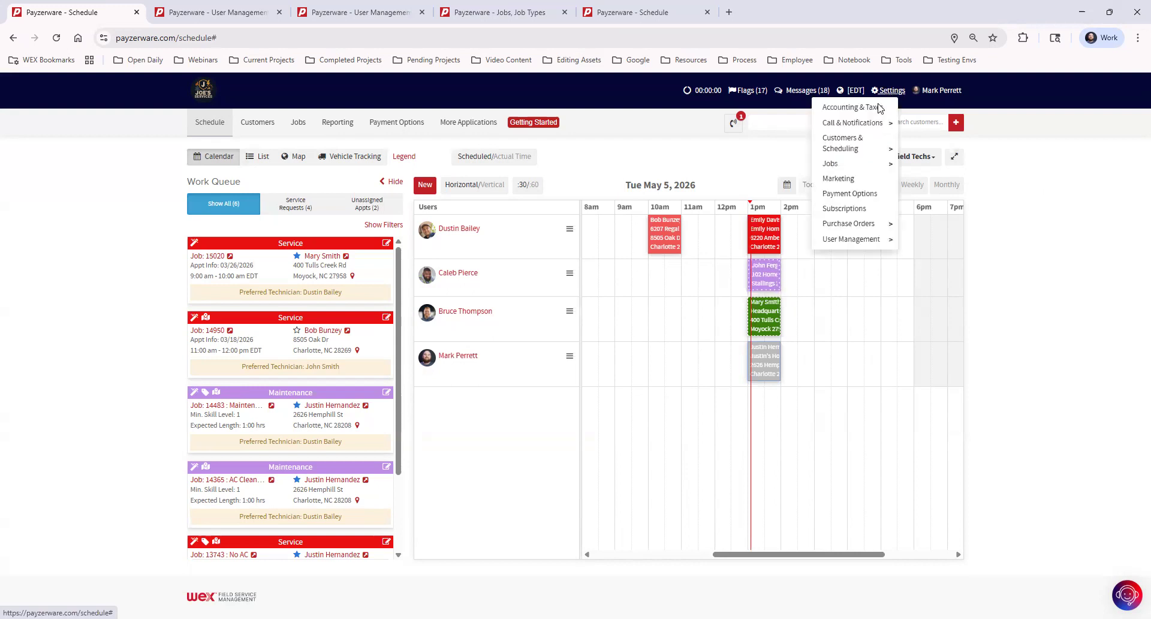
{"action": "mouse_move", "coordinate": [856, 243]}
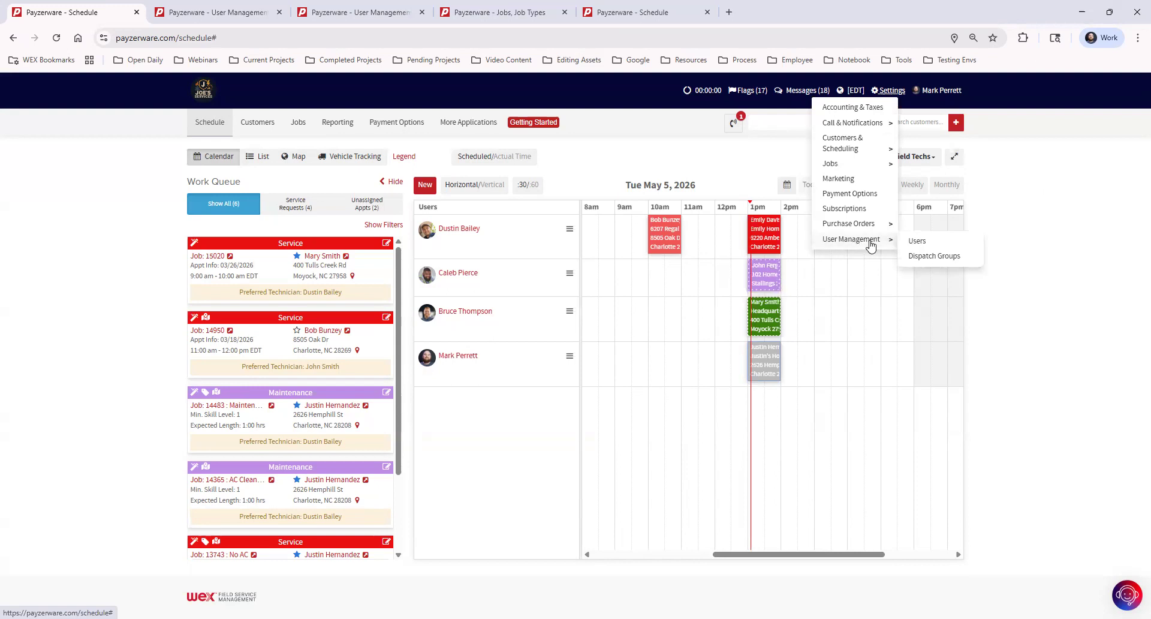
{"action": "left_click", "coordinate": [933, 243]}
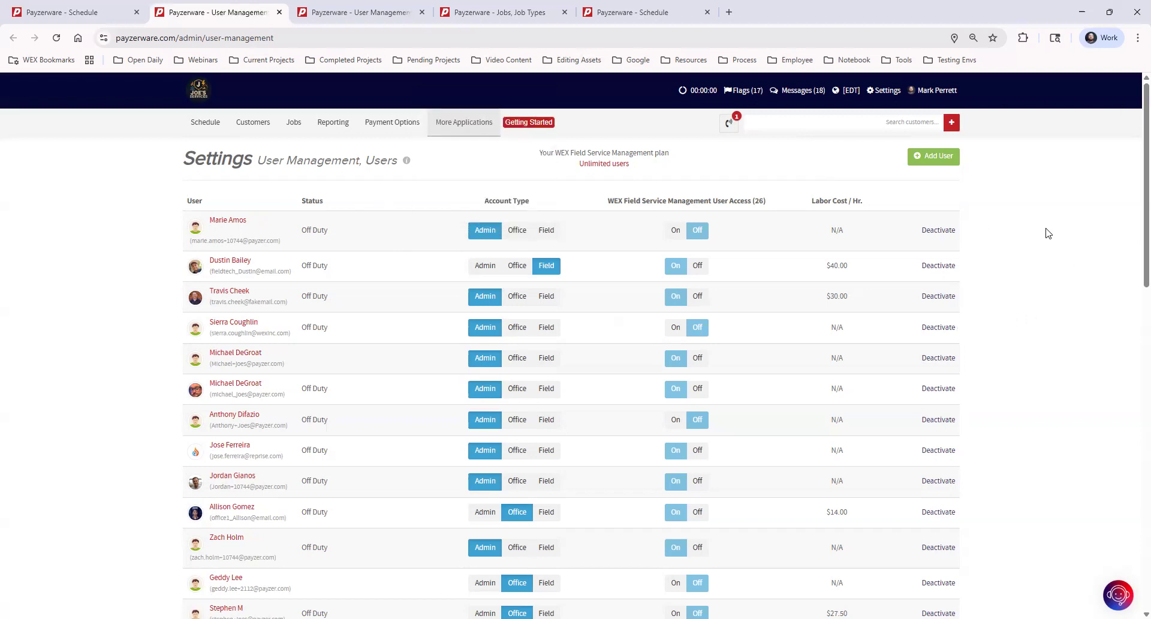
- Open a blank new-user form, review its details and permissions, and cancel without adding a user
{"action": "left_click", "coordinate": [945, 157]}
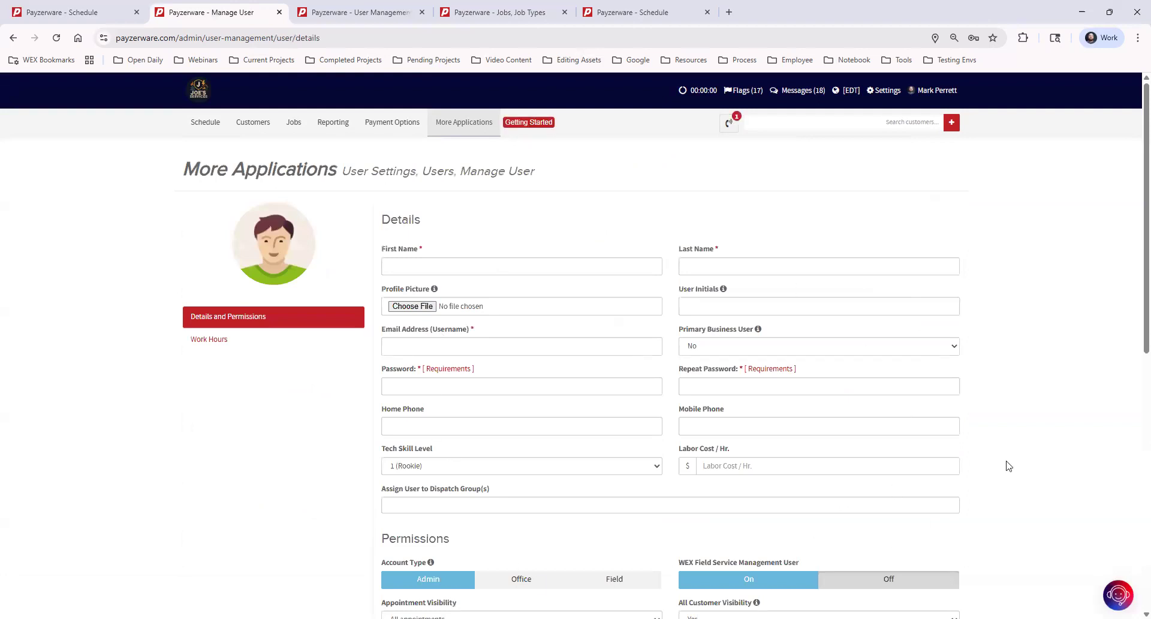
{"action": "scroll", "coordinate": [1038, 425], "scroll_direction": "down", "scroll_amount": 9}
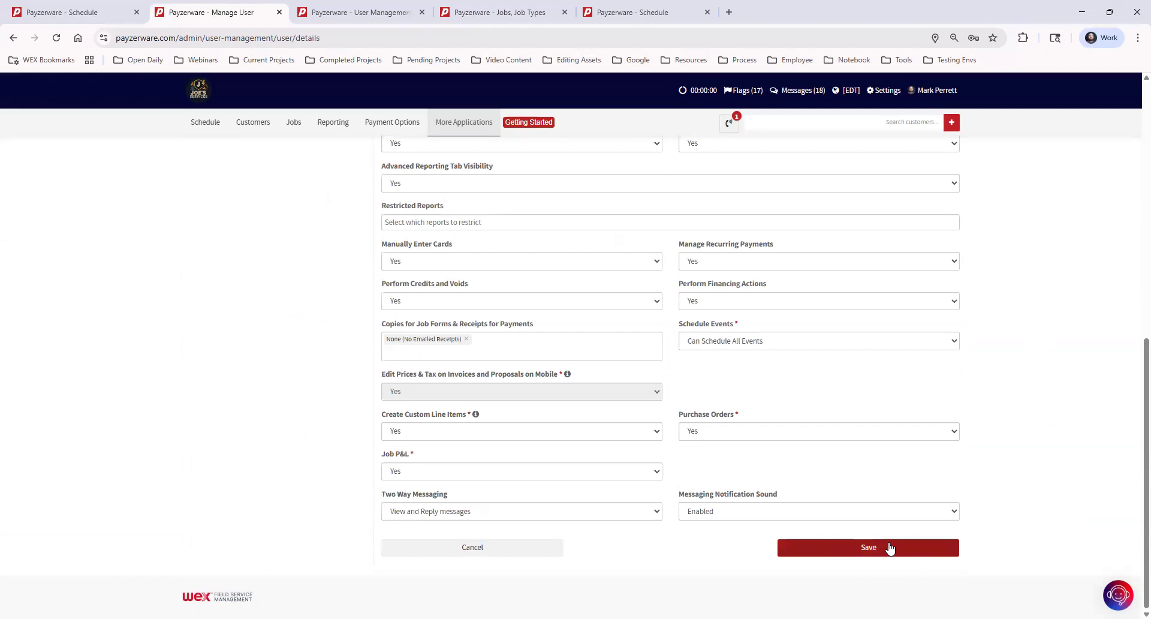
{"action": "scroll", "coordinate": [1032, 423], "scroll_direction": "up", "scroll_amount": 7}
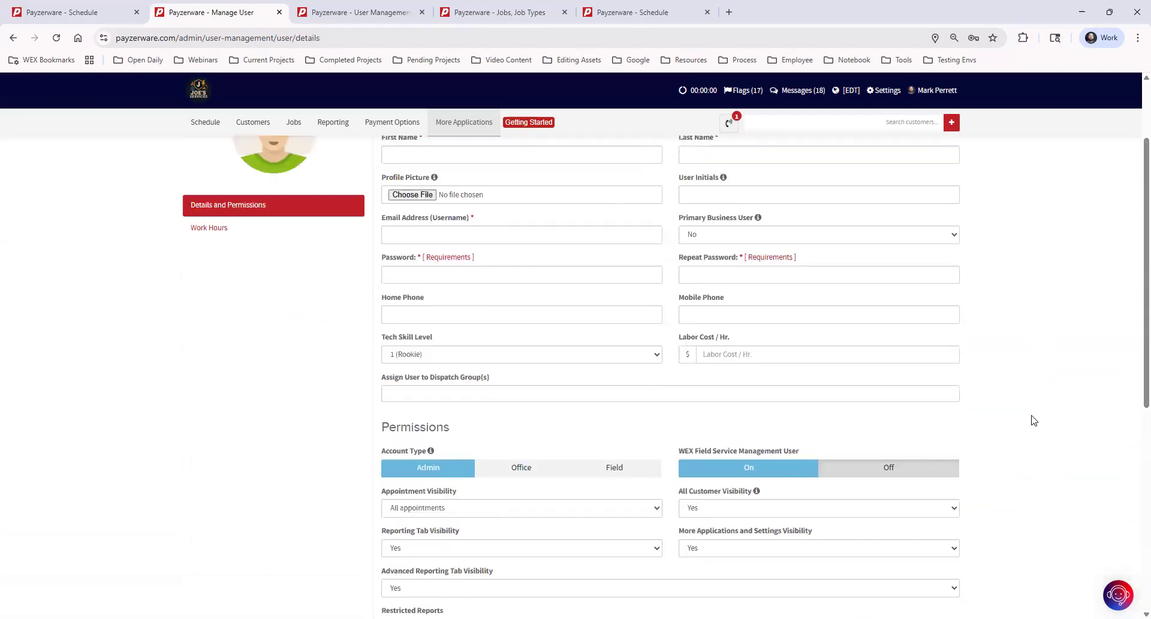
{"action": "scroll", "coordinate": [539, 449], "scroll_direction": "down", "scroll_amount": 9}
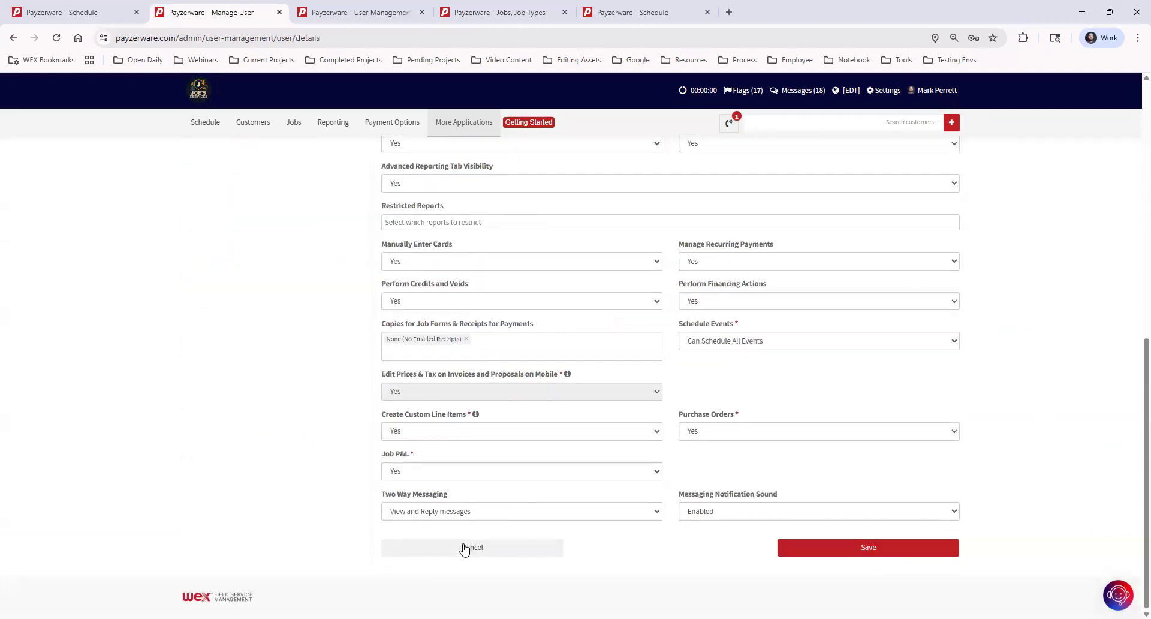
{"action": "left_click", "coordinate": [463, 547]}
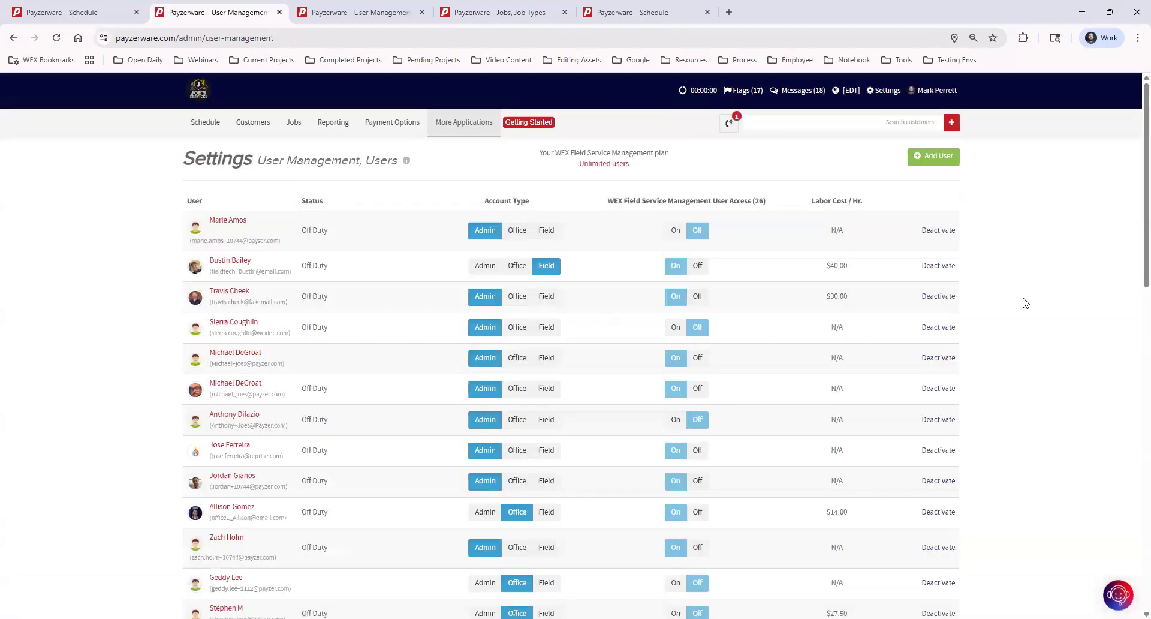
- Open the profile of the first Field account user and examine the dispatch groups available for assignment
{"action": "left_click", "coordinate": [220, 262]}
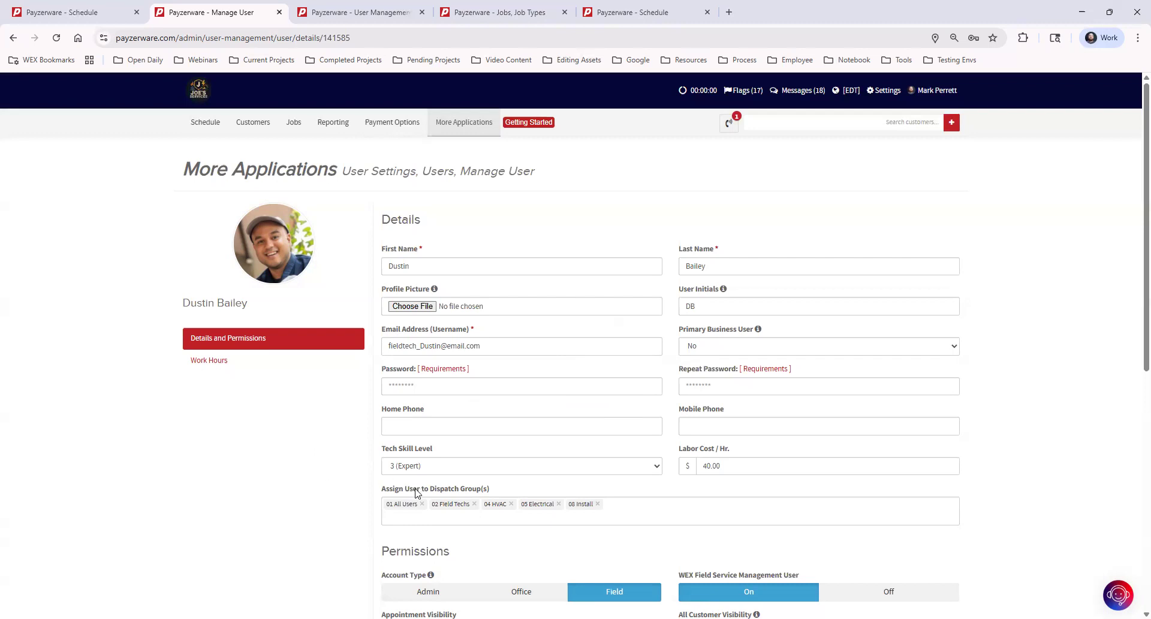
{"action": "left_click_drag", "start_coordinate": [382, 488], "coordinate": [587, 517]}
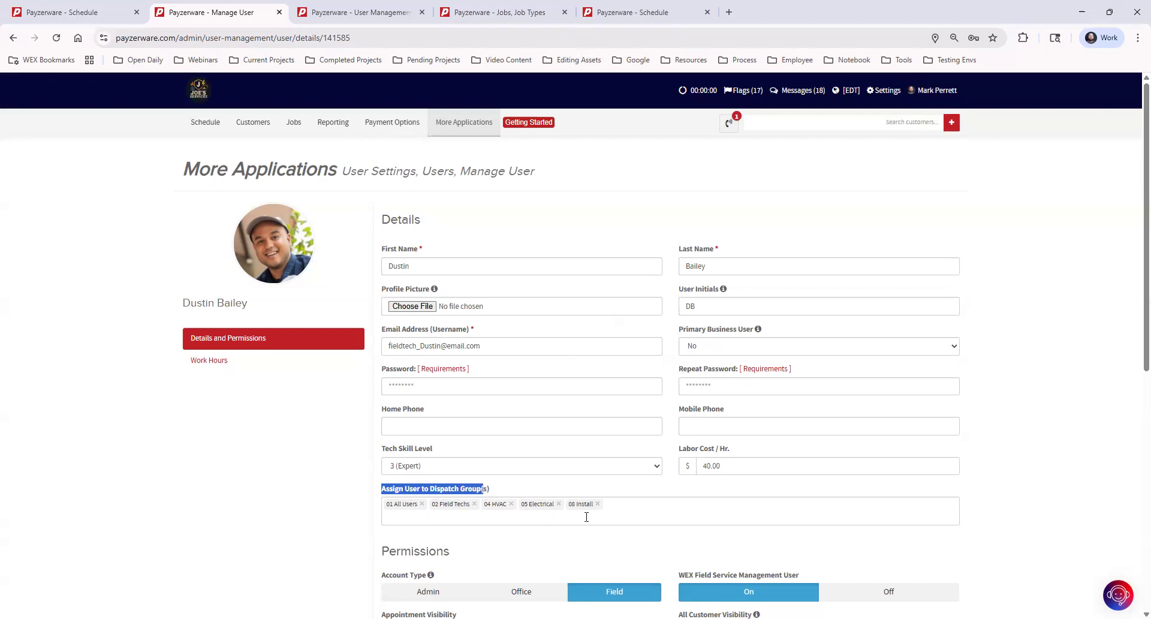
{"action": "left_click", "coordinate": [478, 520]}
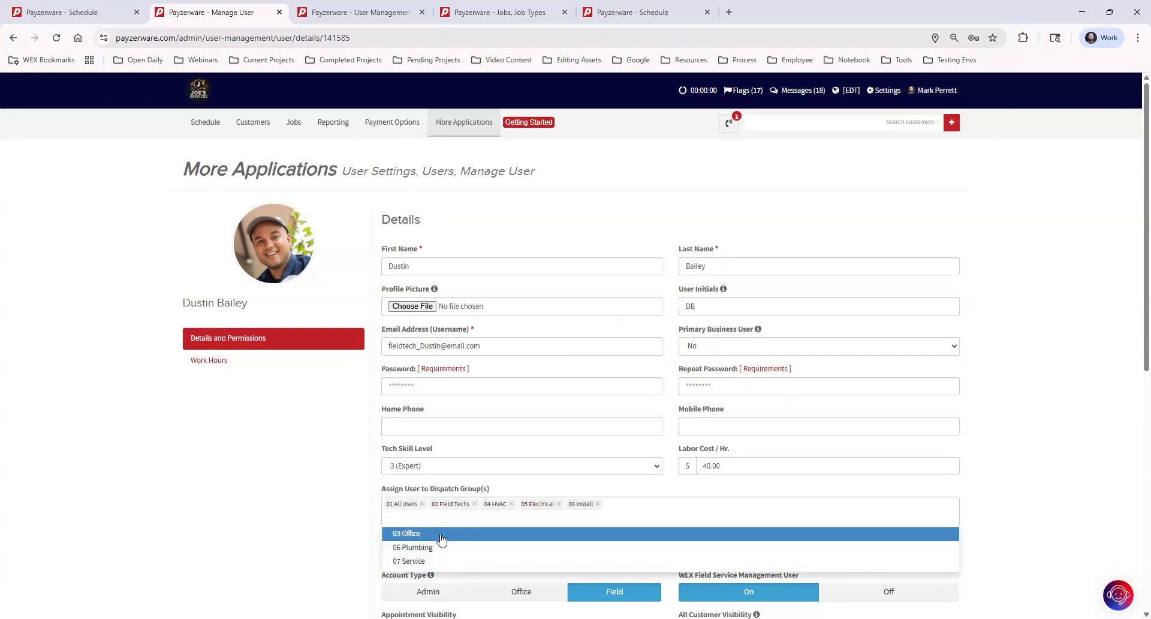
{"action": "left_click", "coordinate": [307, 513]}
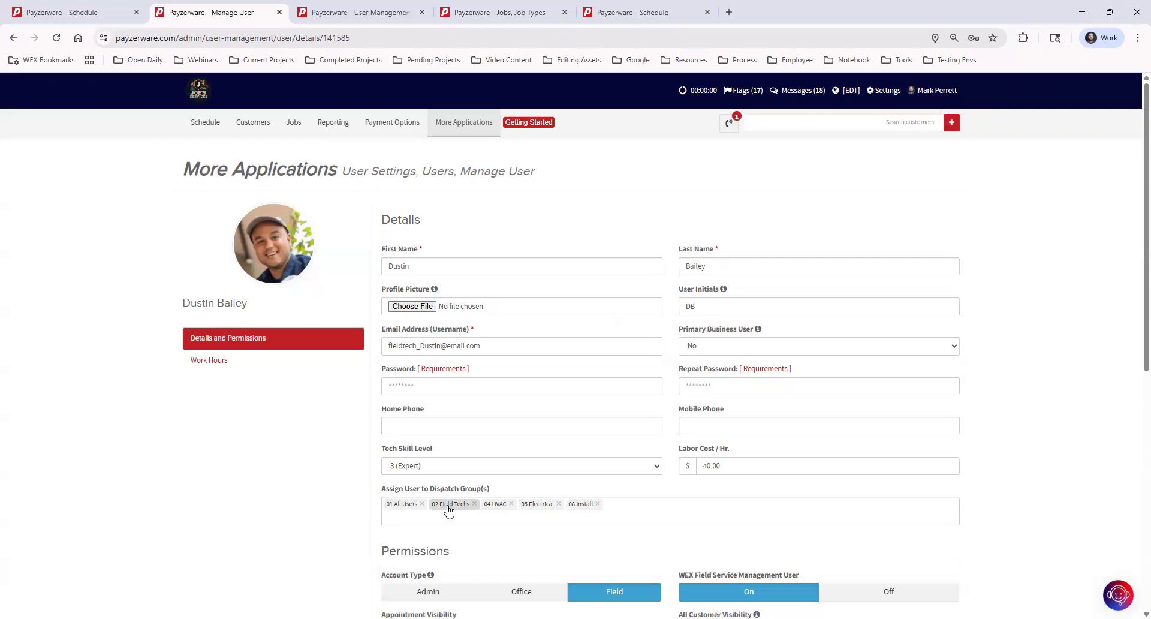
- Check the technicians listed on the schedule for the 02 Field Techs group and return to the field user's profile
{"action": "left_click", "coordinate": [62, 13]}
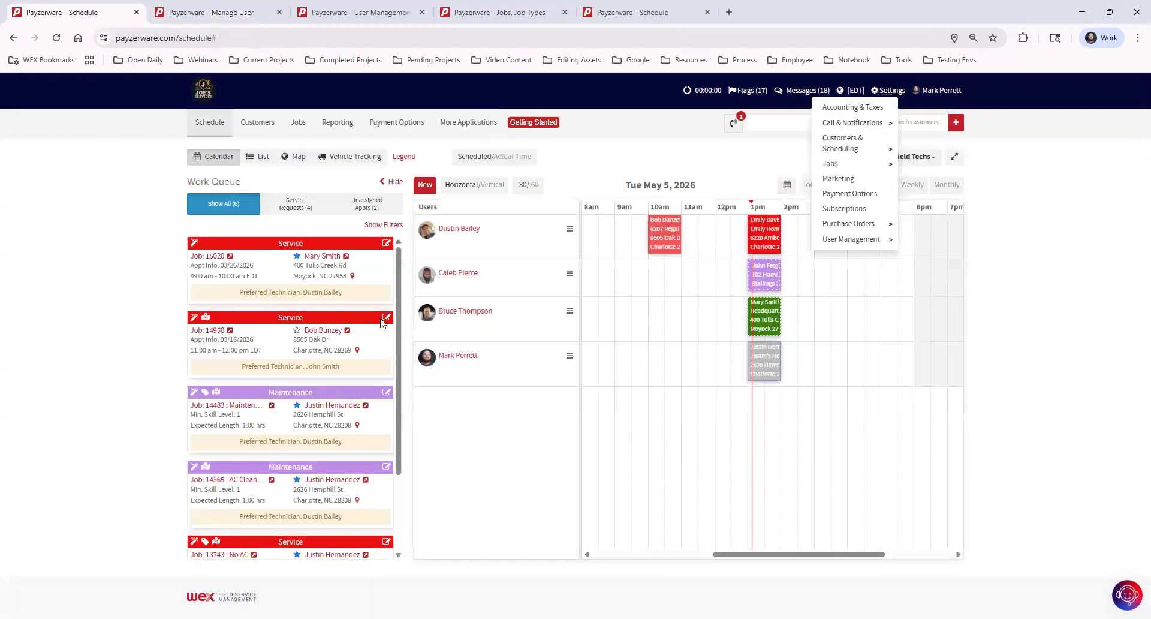
{"action": "left_click", "coordinate": [1036, 277]}
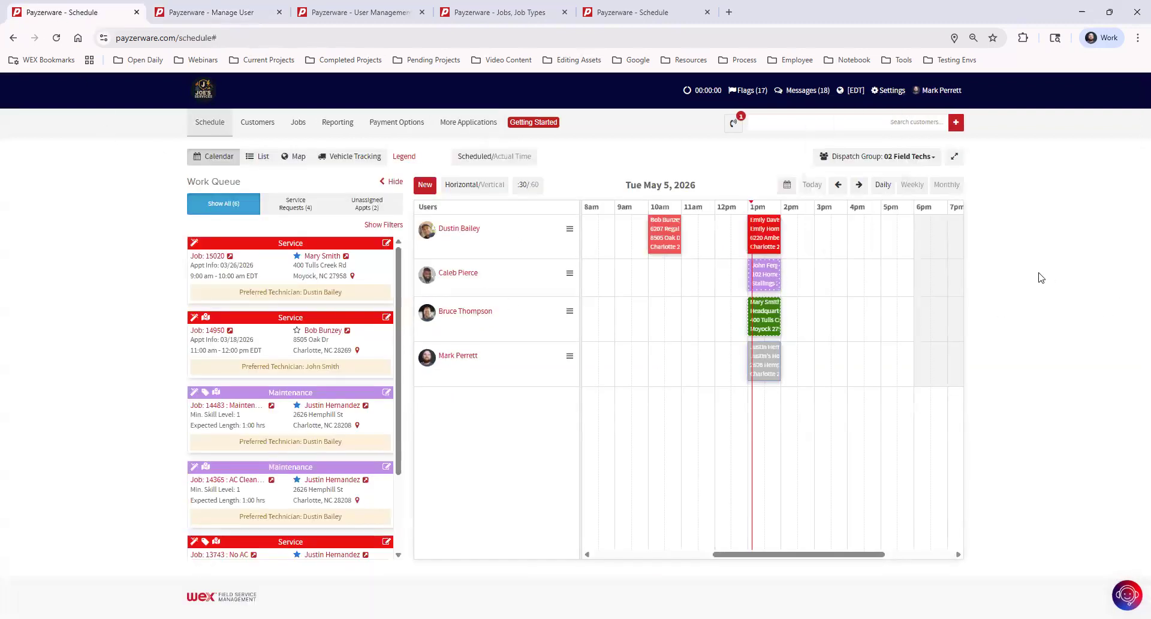
{"action": "left_click", "coordinate": [208, 13]}
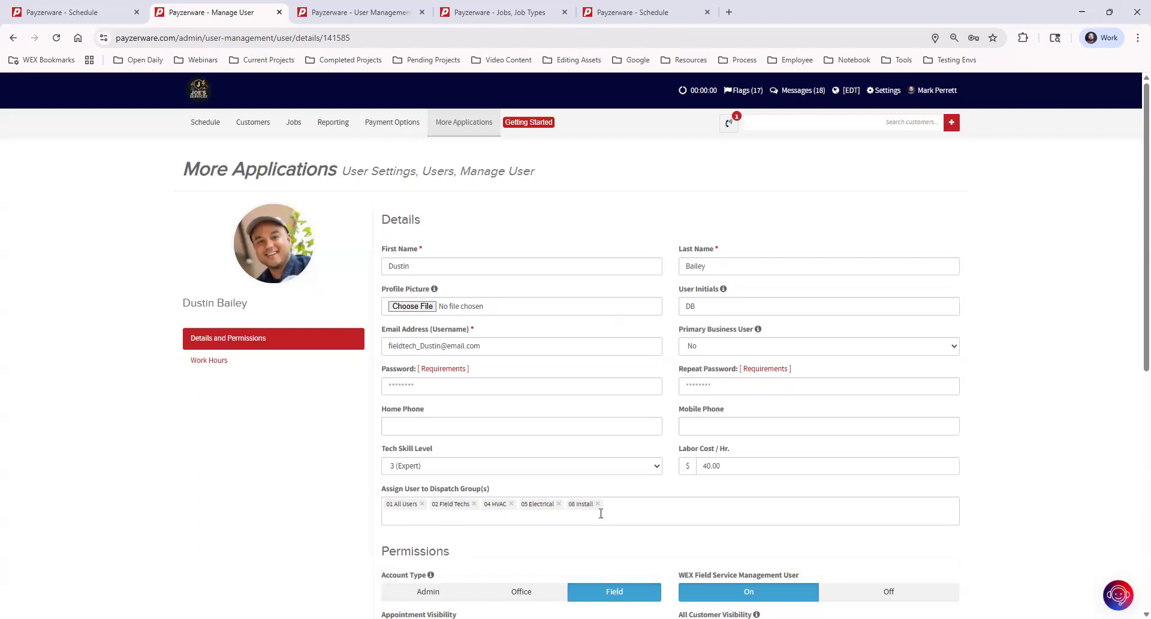
- Examine the field user's permissions, including the Appointment Visibility choices, and cancel out of the profile without saving
{"action": "scroll", "coordinate": [601, 514], "scroll_direction": "down", "scroll_amount": 5}
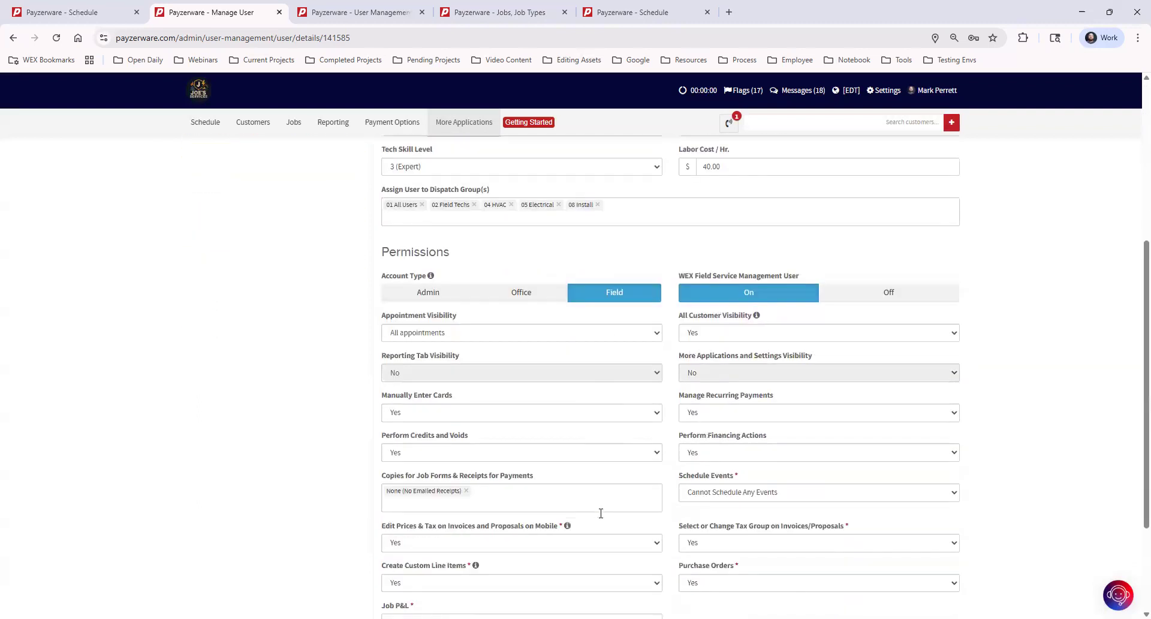
{"action": "scroll", "coordinate": [601, 513], "scroll_direction": "down", "scroll_amount": 1}
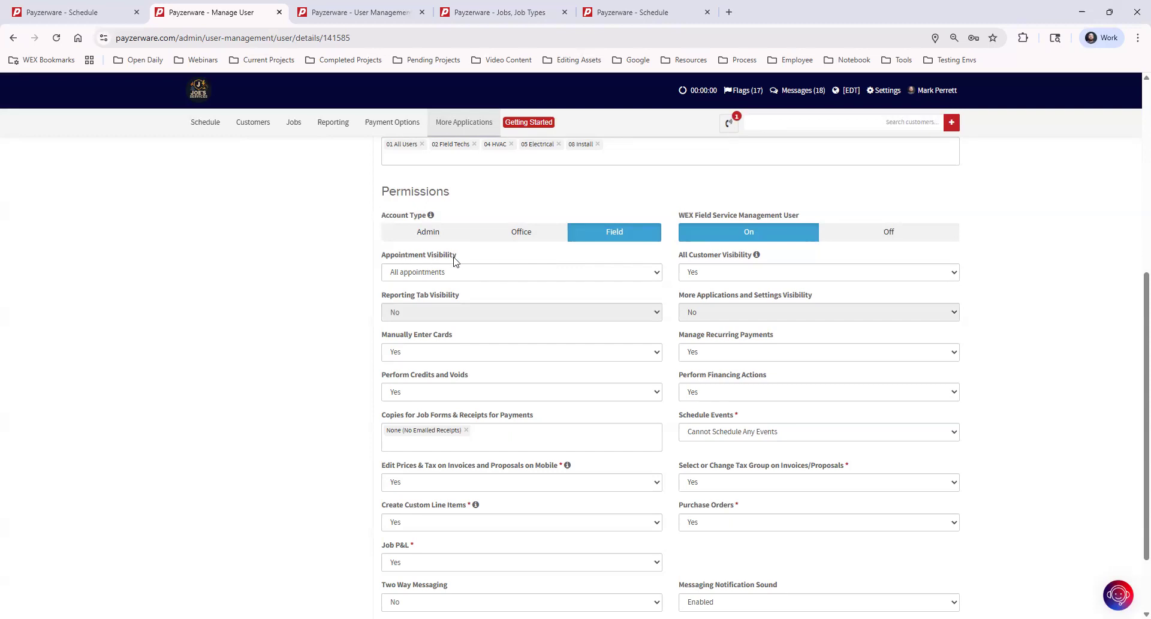
{"action": "left_click", "coordinate": [418, 273]}
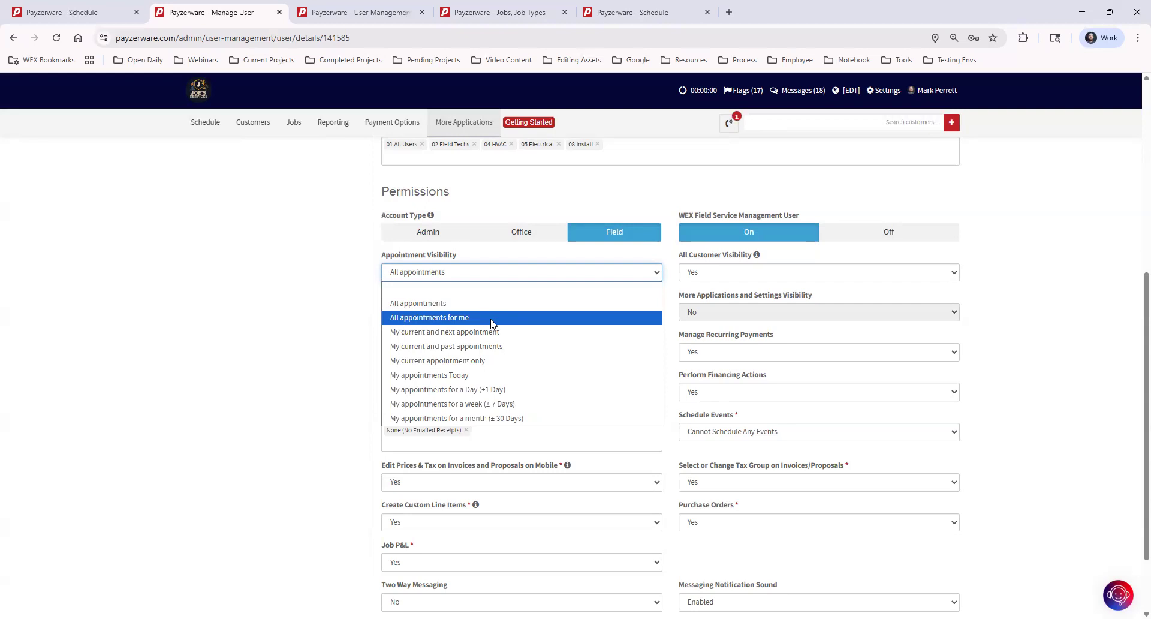
{"action": "left_click", "coordinate": [631, 250]}
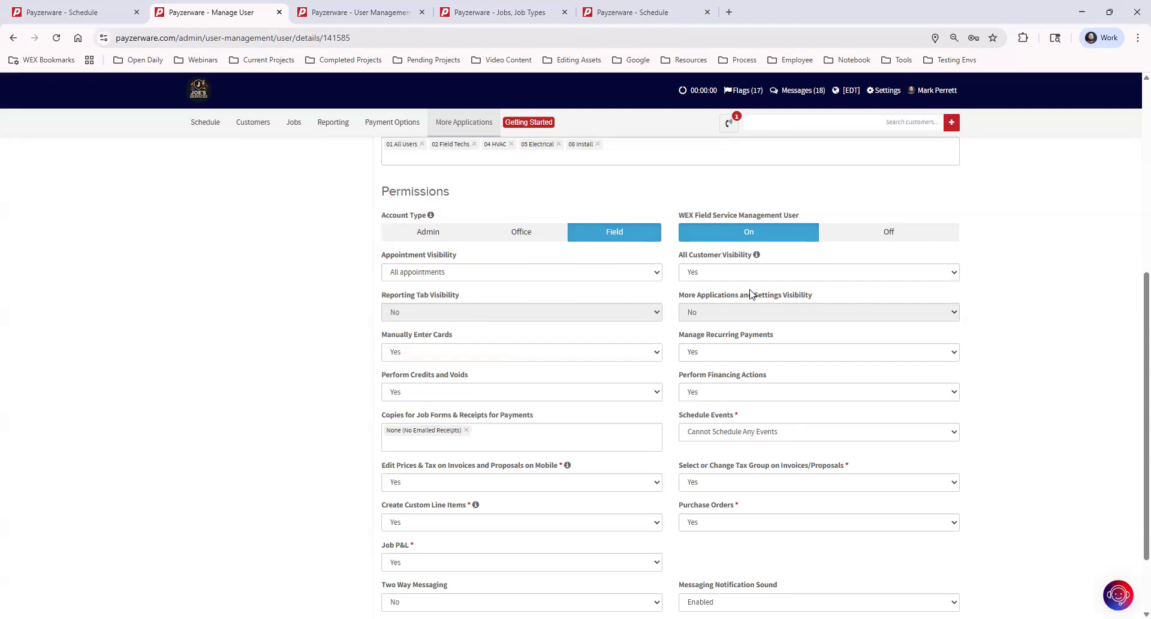
{"action": "scroll", "coordinate": [797, 337], "scroll_direction": "down", "scroll_amount": 2}
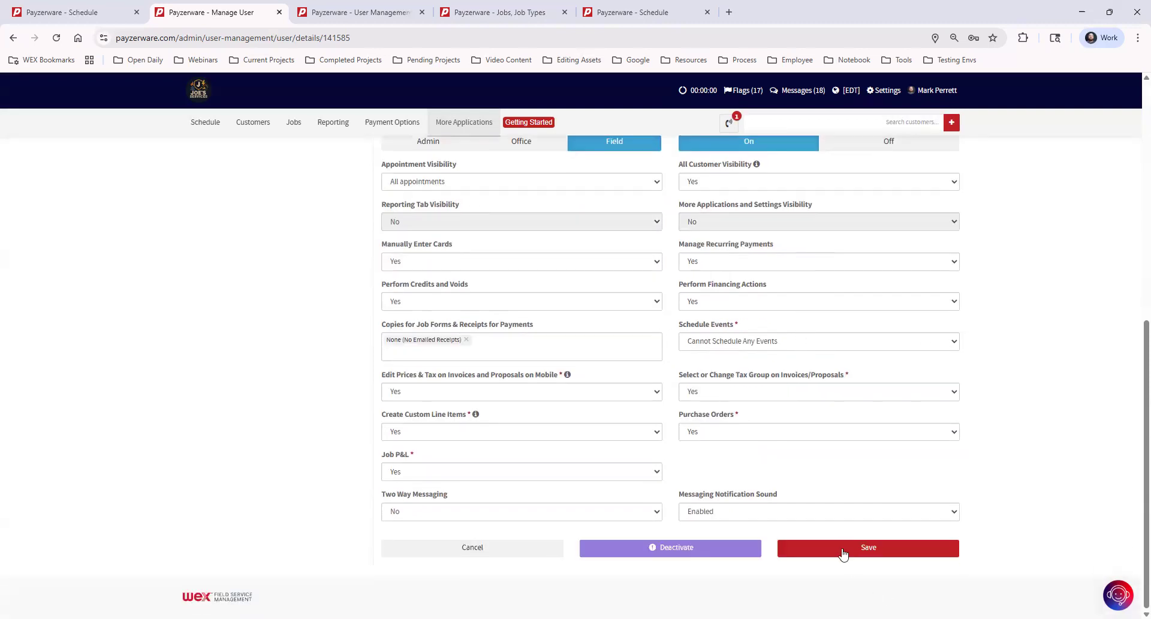
{"action": "left_click", "coordinate": [509, 554]}
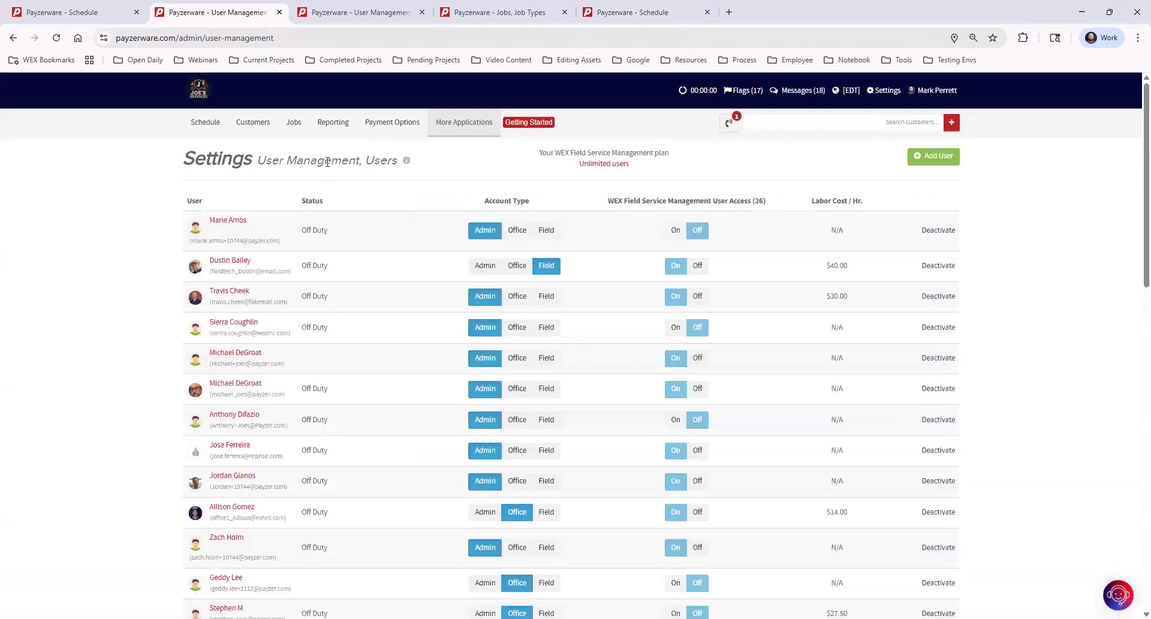
- Revisit the schedule calendar briefly and open the Dispatch Groups page in the User Management settings
{"action": "left_click", "coordinate": [87, 12]}
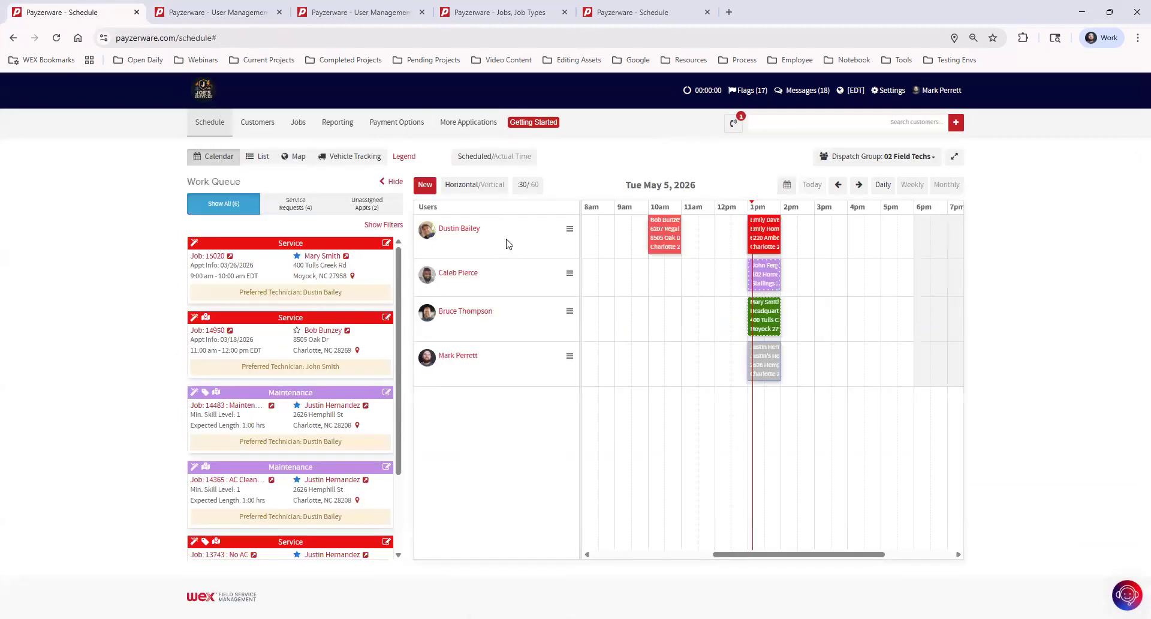
{"action": "left_click", "coordinate": [210, 14]}
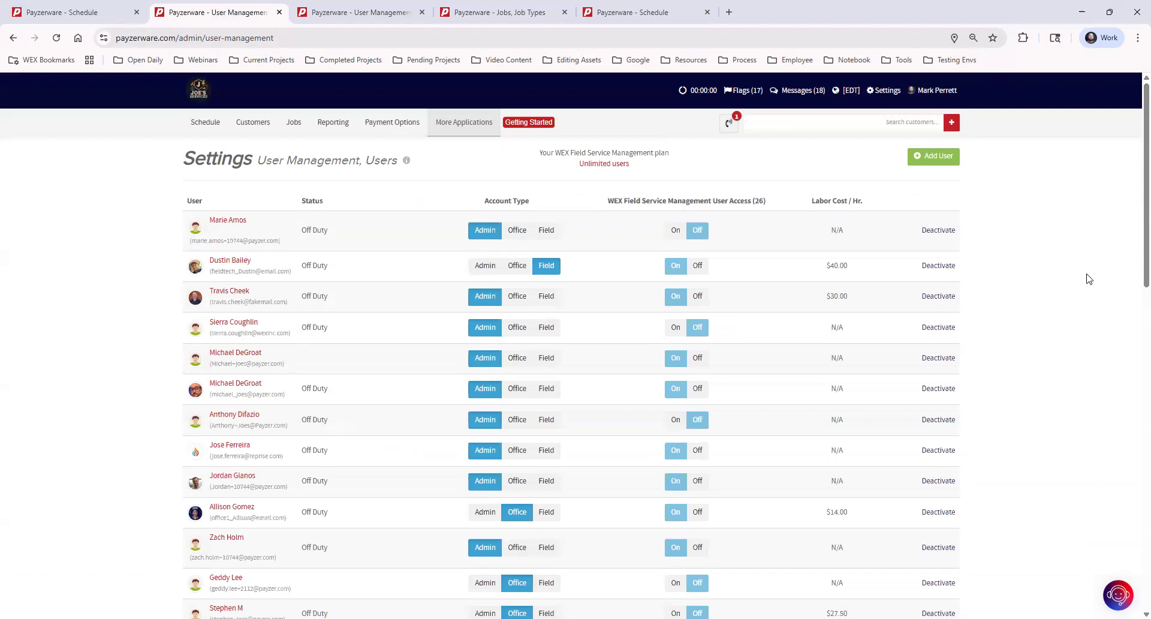
{"action": "left_click", "coordinate": [888, 92]}
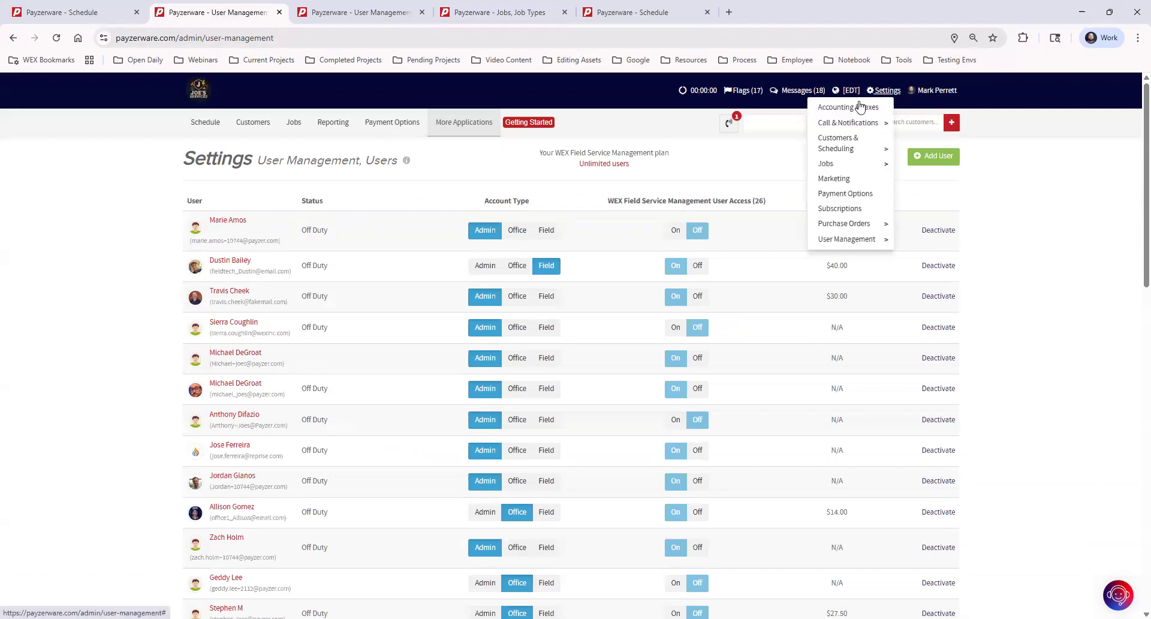
{"action": "mouse_move", "coordinate": [861, 244]}
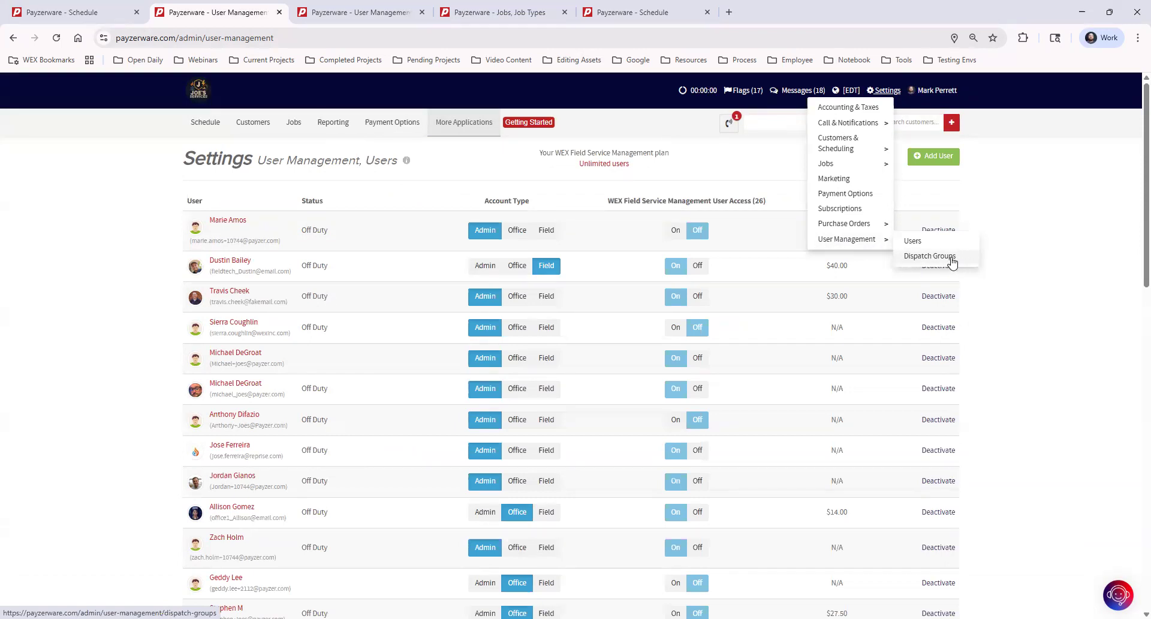
{"action": "left_click", "coordinate": [367, 12]}
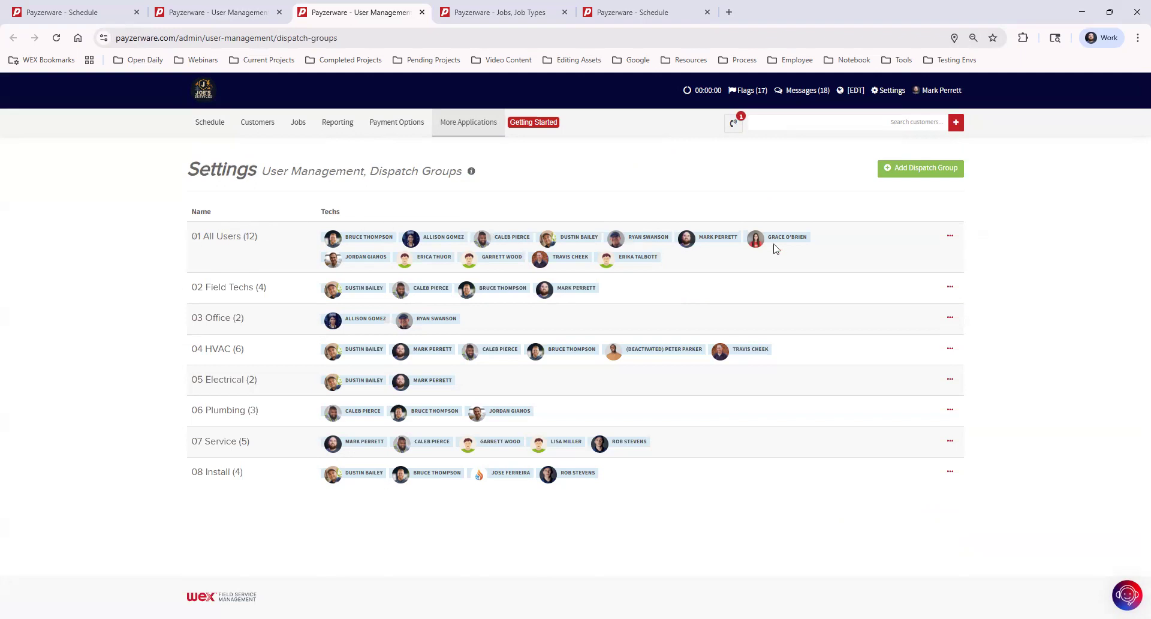
- Open the 01 All Users dispatch group for editing and select its name text
{"action": "left_click", "coordinate": [951, 238]}
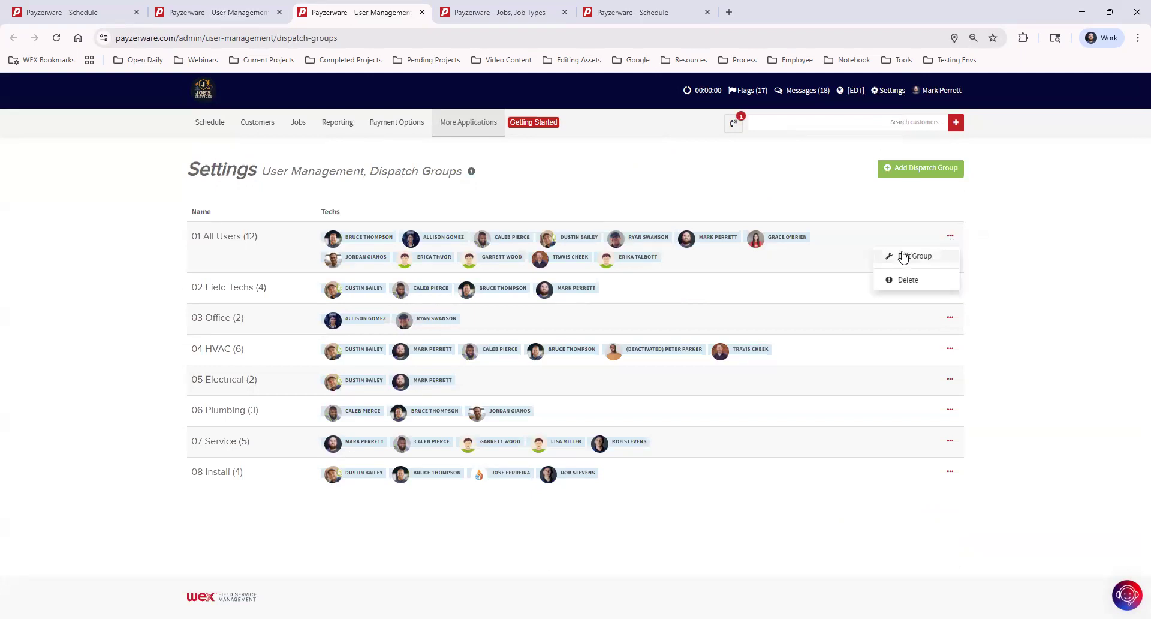
{"action": "left_click", "coordinate": [904, 257]}
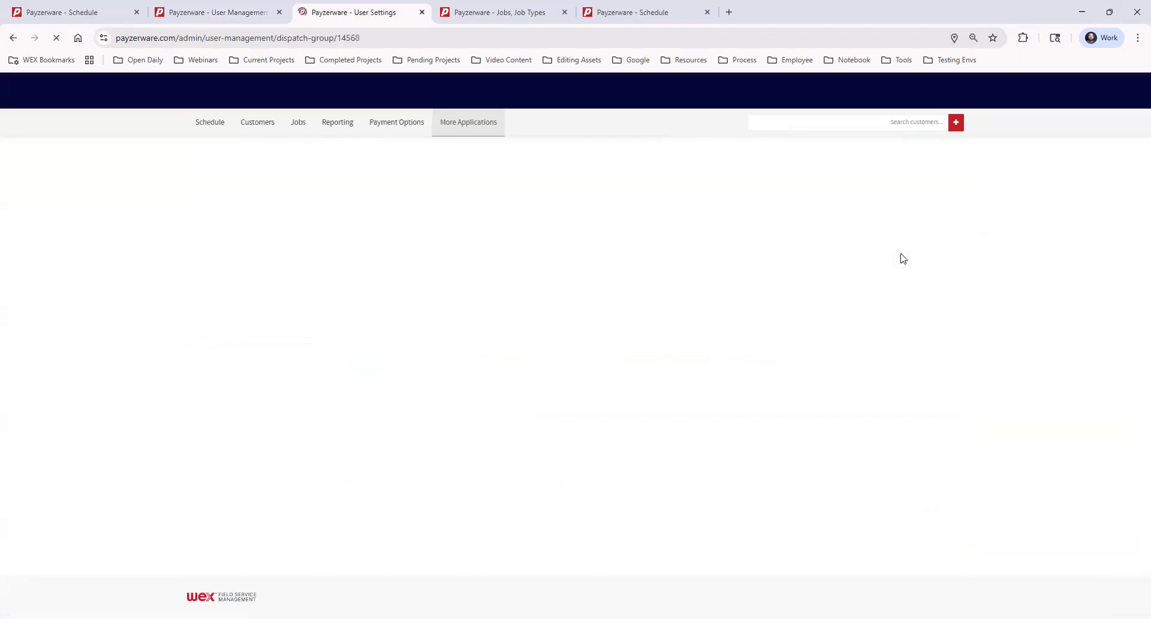
{"action": "triple_click", "coordinate": [427, 225]}
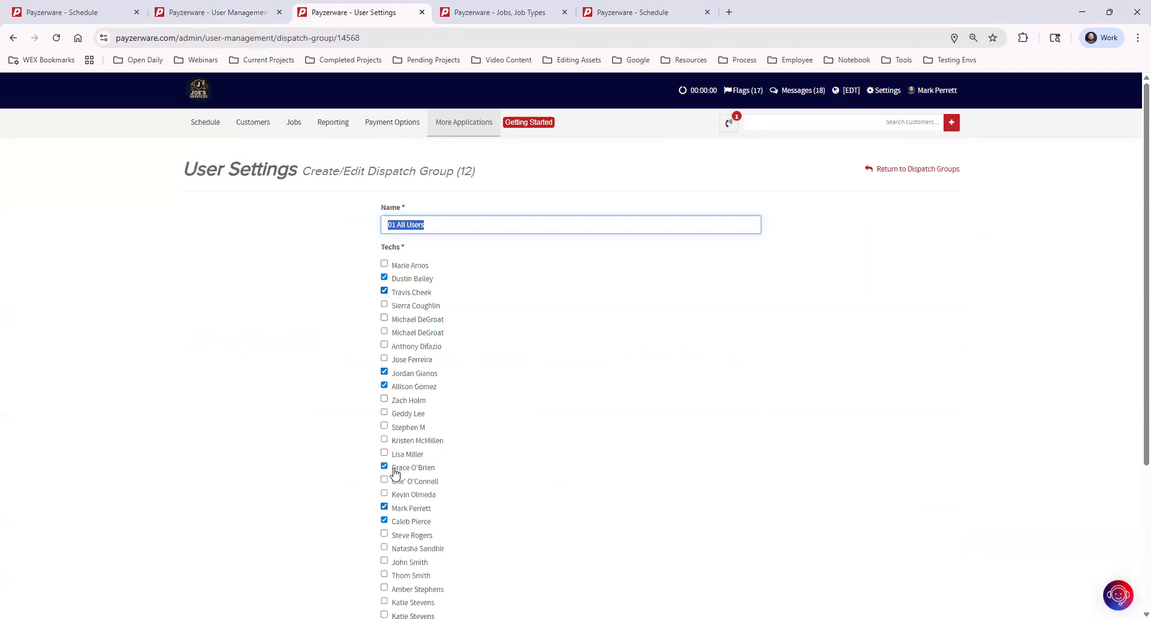
- Review the technicians assigned to the 01 All Users group and return to the dispatch groups list to check its Edit and Delete options
{"action": "scroll", "coordinate": [610, 379], "scroll_direction": "down", "scroll_amount": 1}
{"action": "scroll", "coordinate": [610, 379], "scroll_direction": "down", "scroll_amount": 2}
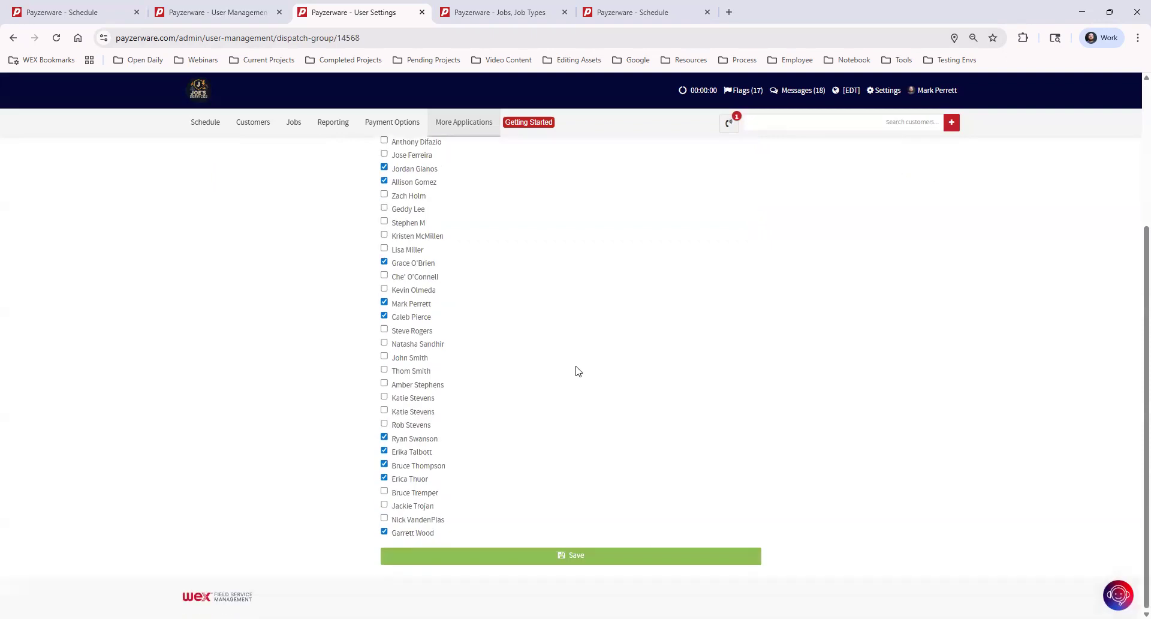
{"action": "left_click", "coordinate": [574, 558]}
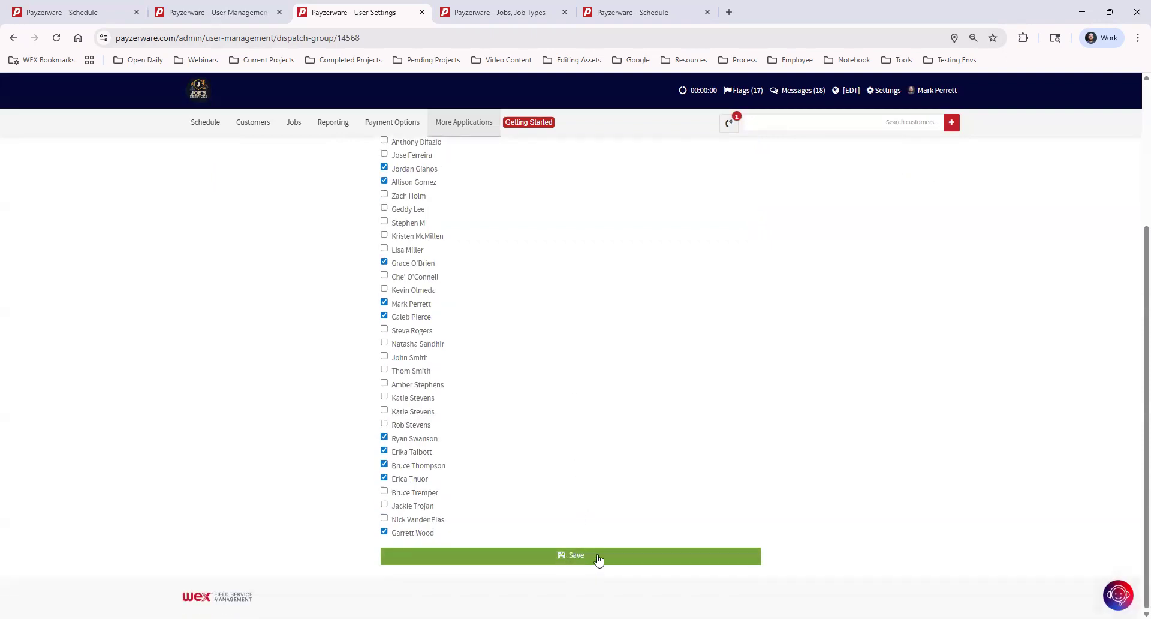
{"action": "left_click", "coordinate": [886, 171]}
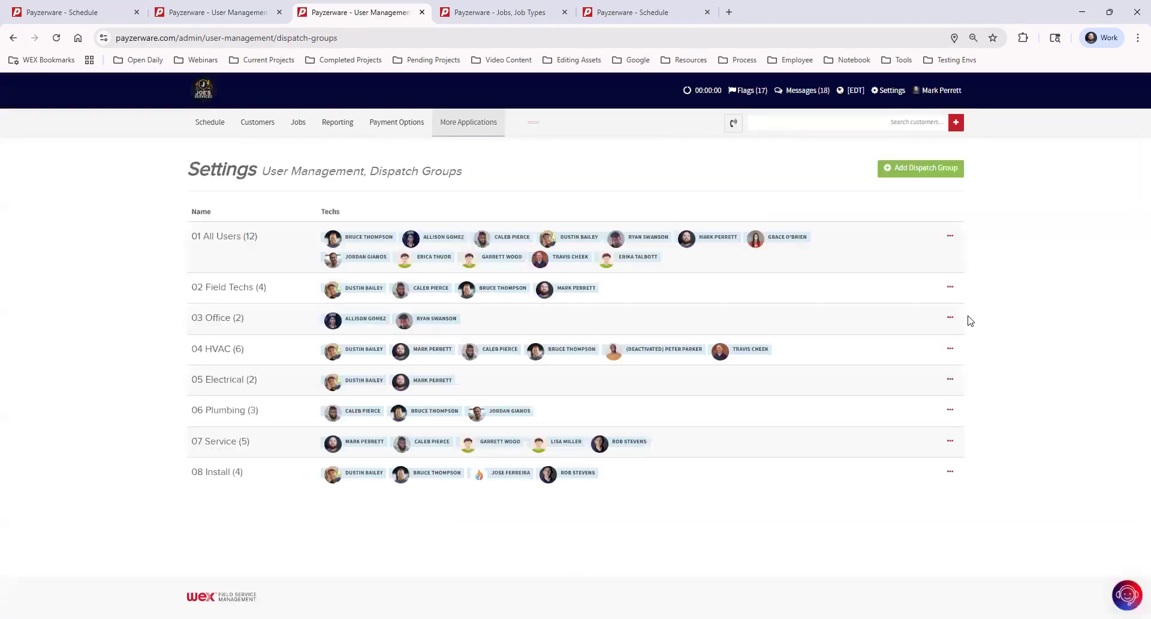
{"action": "left_click", "coordinate": [951, 237]}
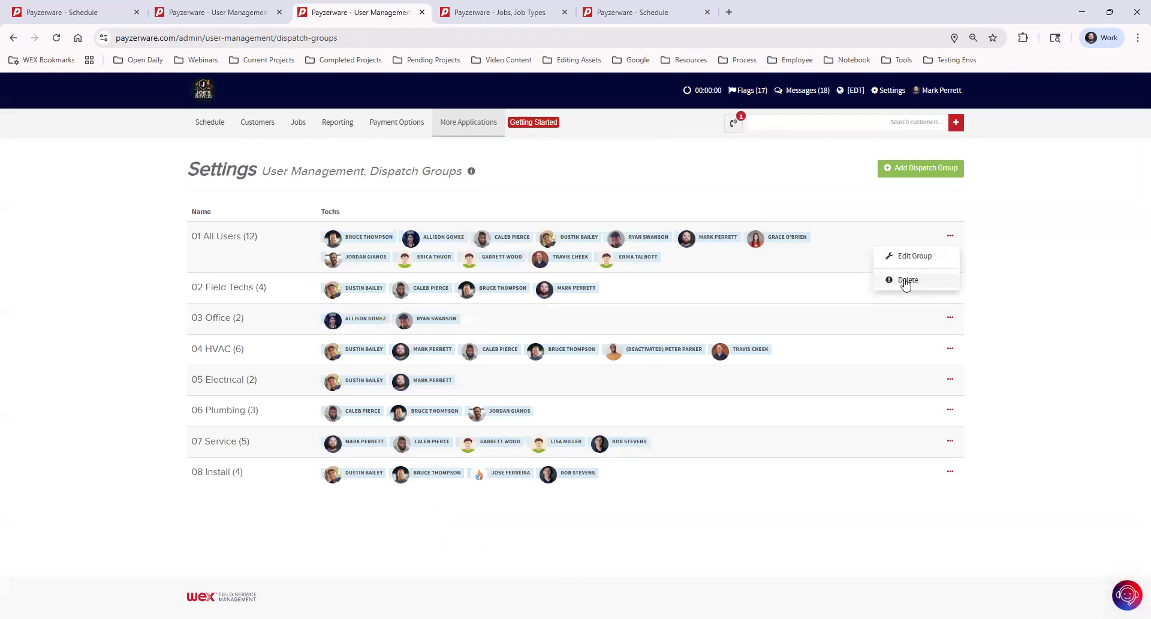
{"action": "left_click", "coordinate": [1016, 264]}
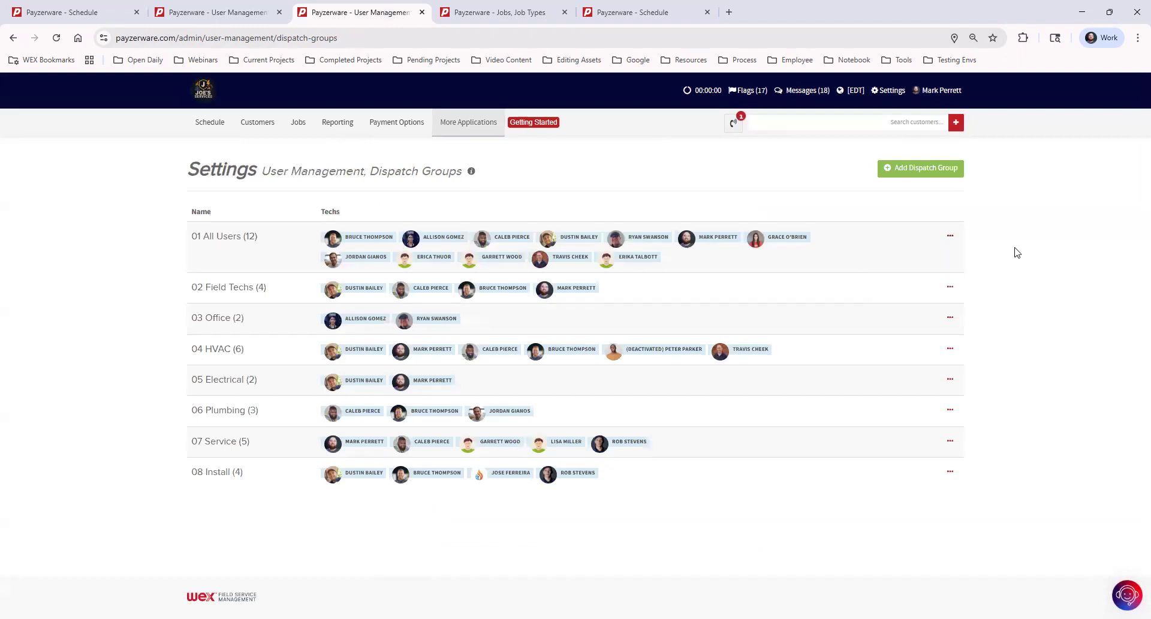
- Examine the blank form for adding a dispatch group, including its Name and Techs fields, and return to the list without creating one
{"action": "left_click", "coordinate": [902, 172]}
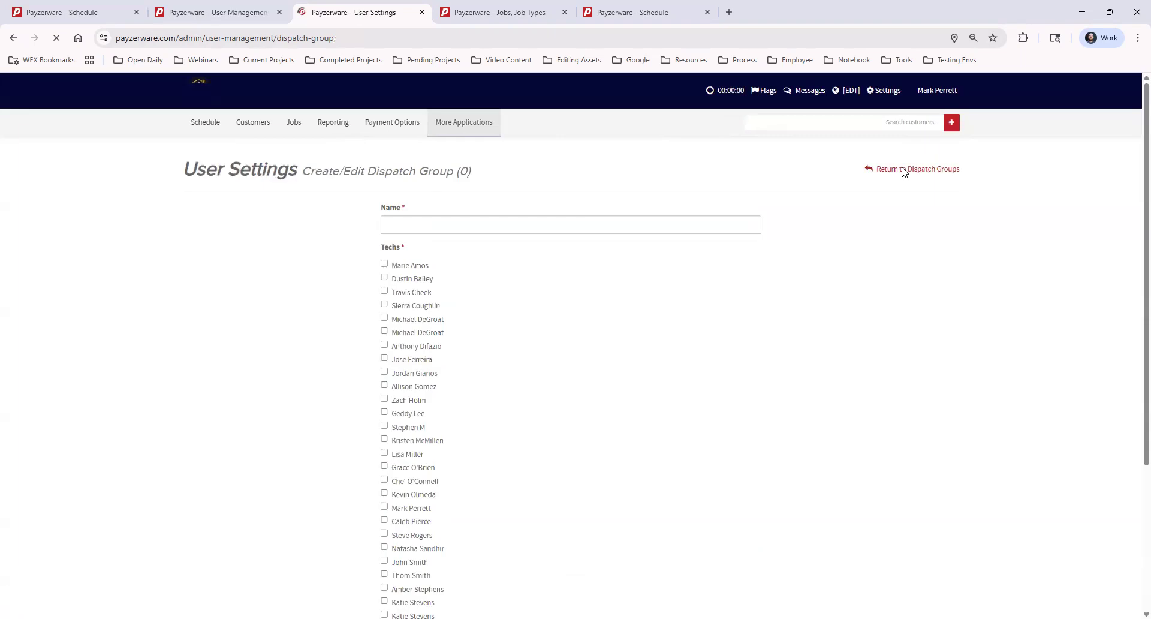
{"action": "left_click", "coordinate": [413, 222]}
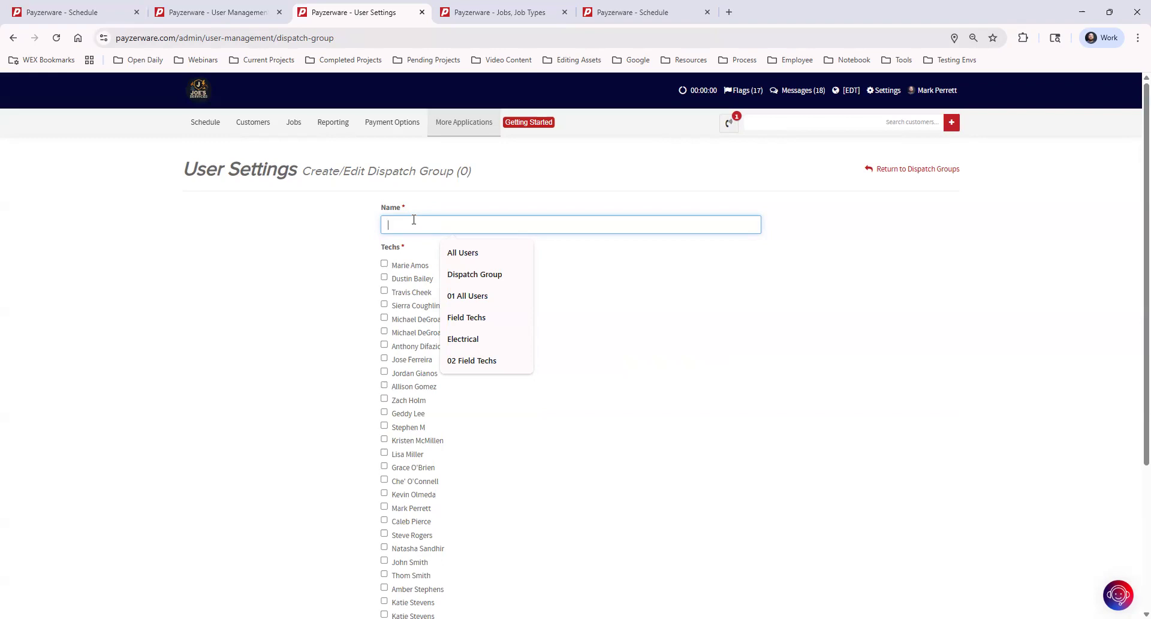
{"action": "left_click", "coordinate": [330, 258]}
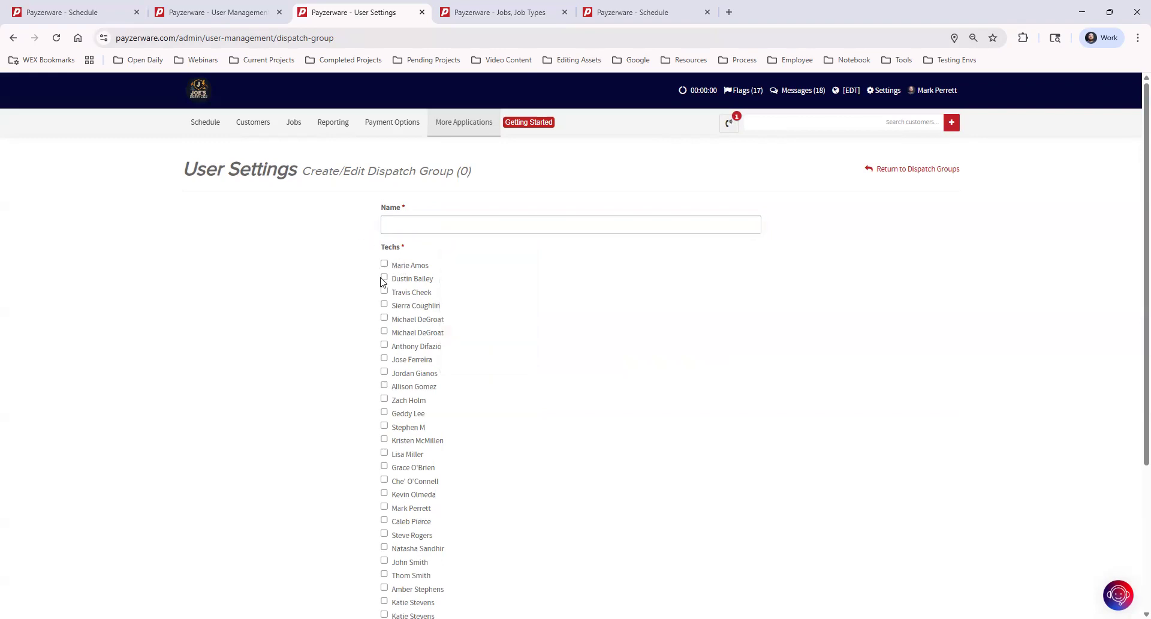
{"action": "scroll", "coordinate": [751, 327], "scroll_direction": "down", "scroll_amount": 3}
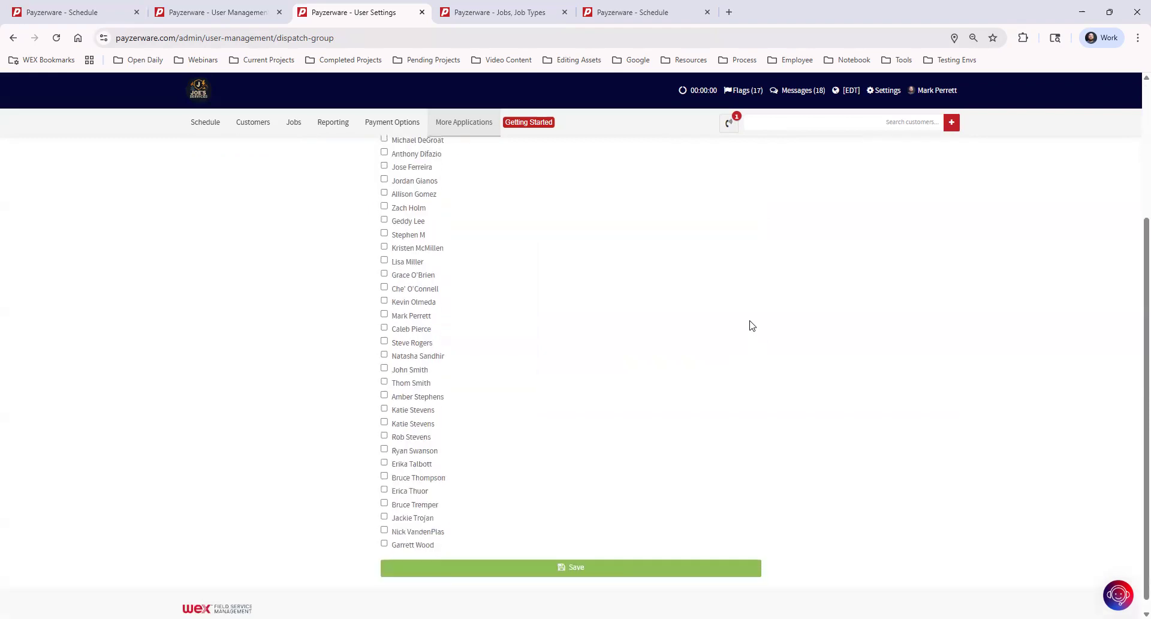
{"action": "left_click", "coordinate": [576, 556]}
{"action": "left_click", "coordinate": [899, 170]}
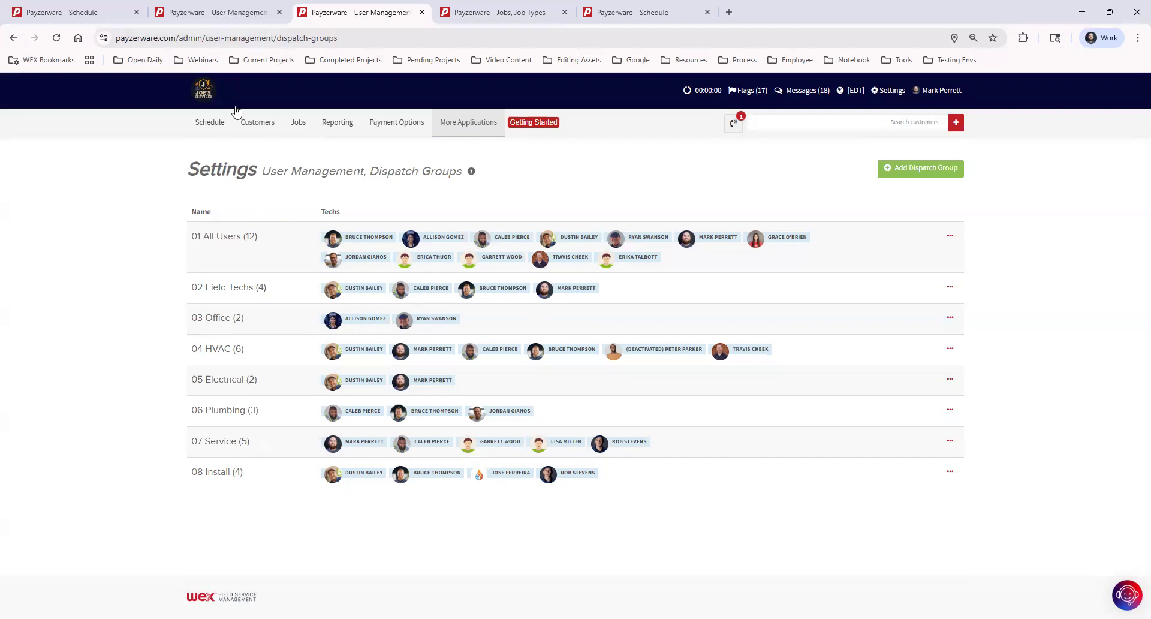
- Open the schedule calendar and check which dispatch groups are available for filtering it, keeping 02 Field Techs
{"action": "left_click", "coordinate": [206, 128]}
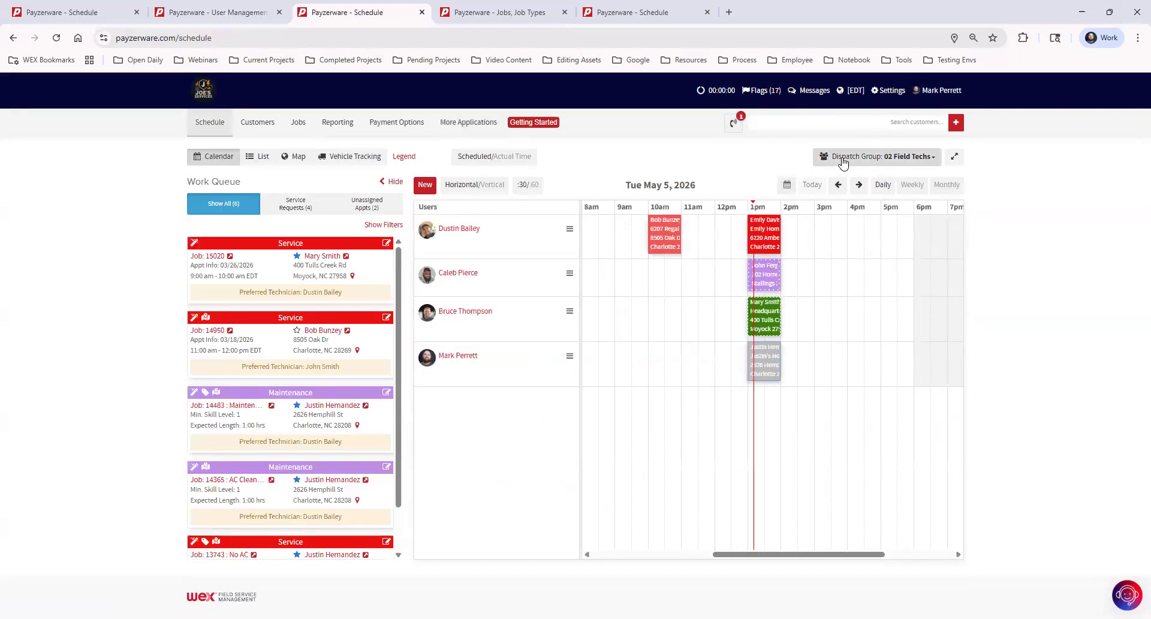
{"action": "left_click", "coordinate": [883, 158]}
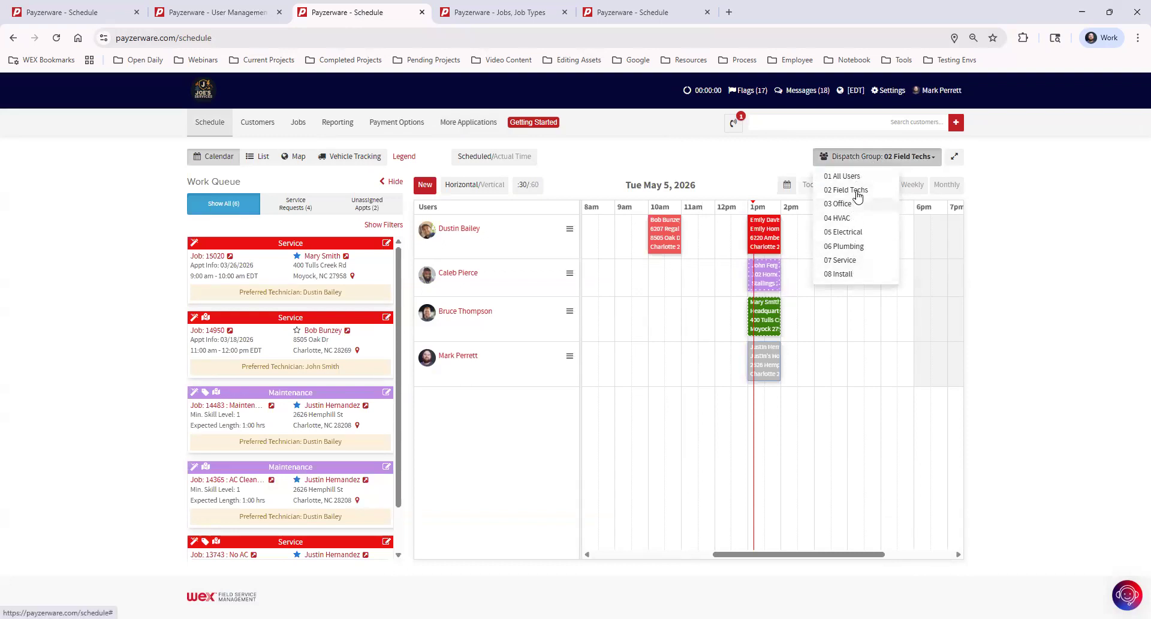
{"action": "left_click", "coordinate": [1059, 245]}
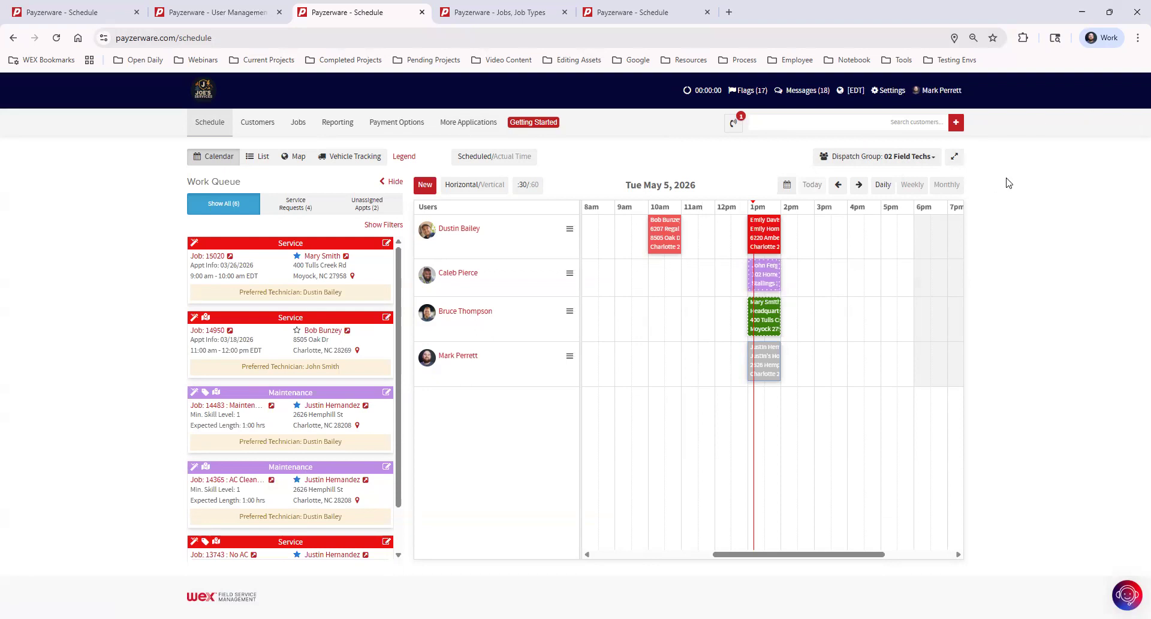
- Open the Job Types page in the Jobs settings and examine the New Job Type form, cancelling it without saving
{"action": "left_click", "coordinate": [892, 91]}
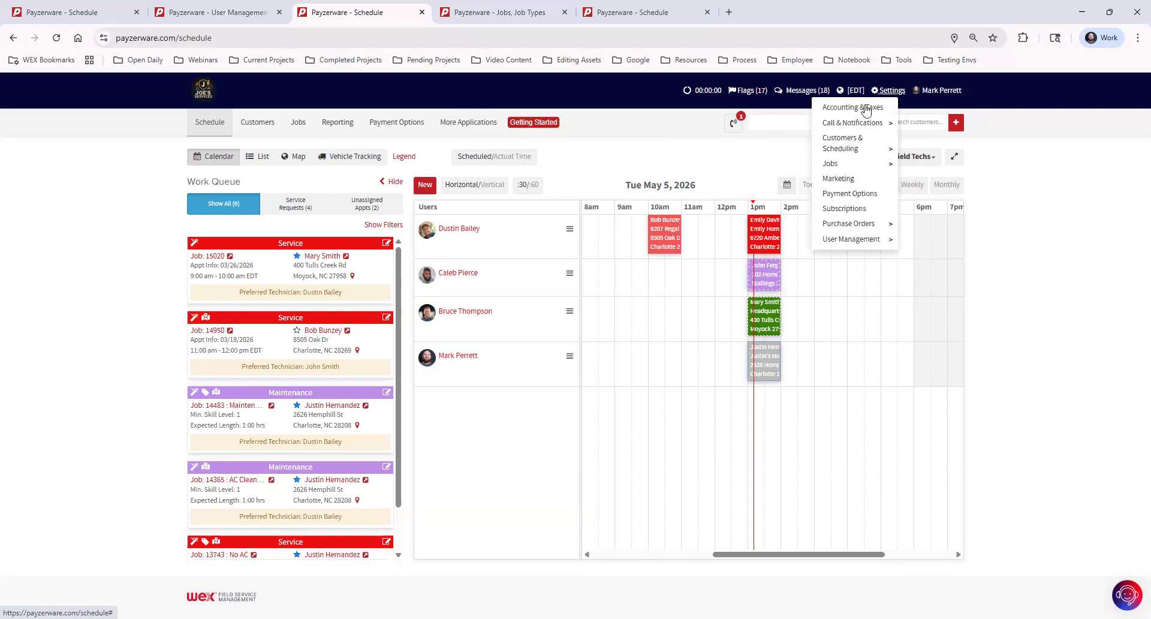
{"action": "mouse_move", "coordinate": [850, 166]}
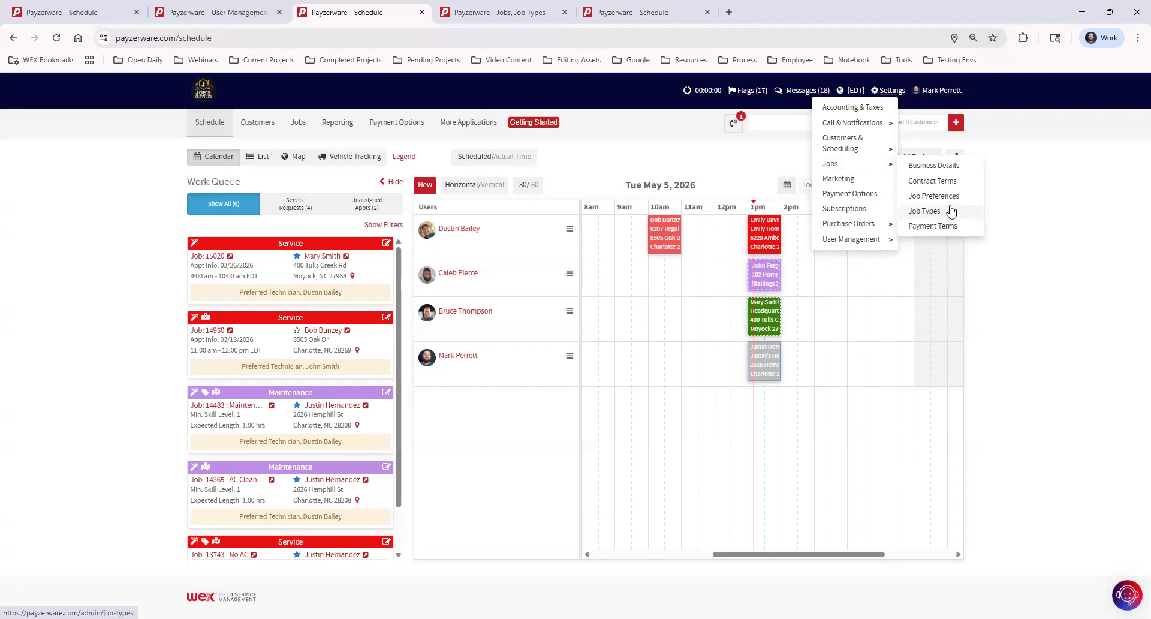
{"action": "key", "text": "ctrl+Tab"}
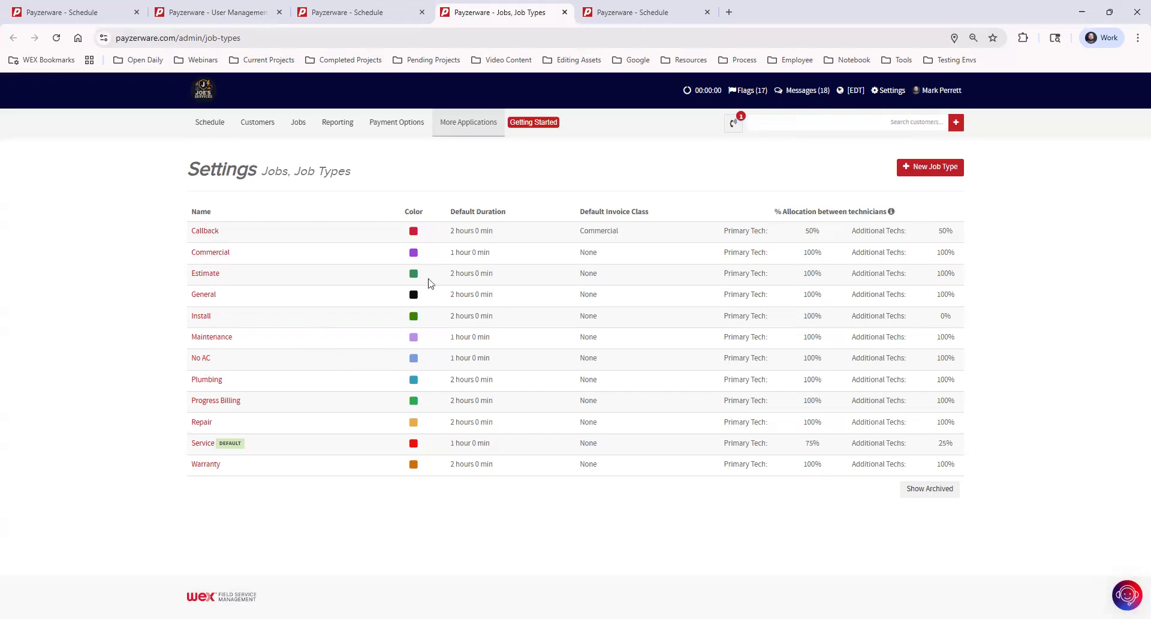
{"action": "left_click", "coordinate": [921, 169]}
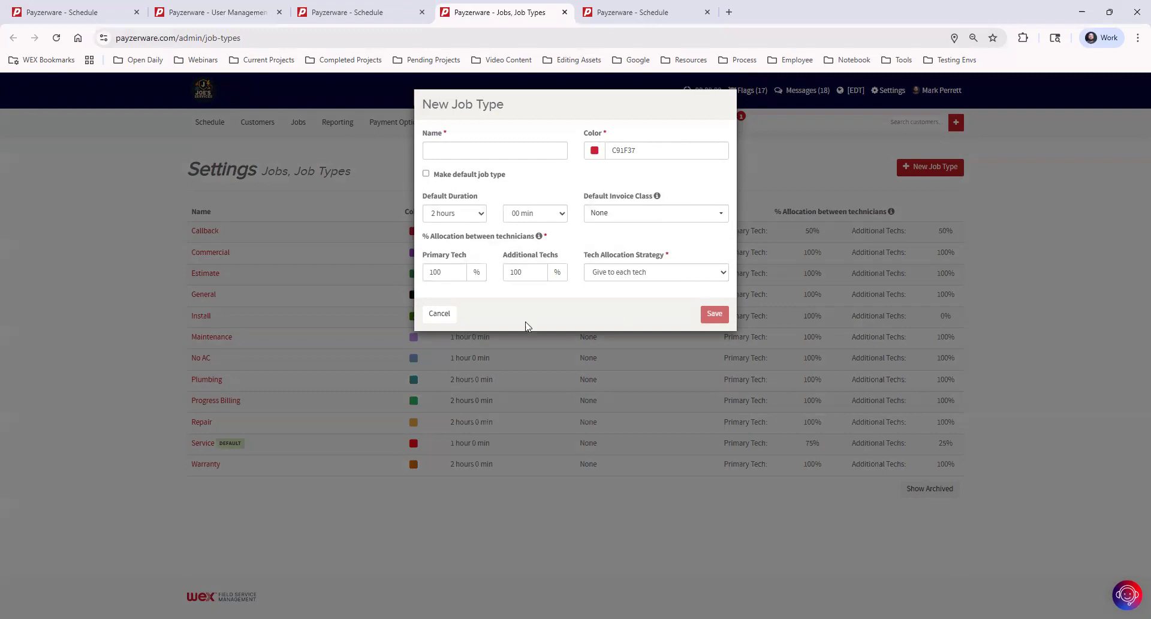
{"action": "left_click", "coordinate": [440, 314]}
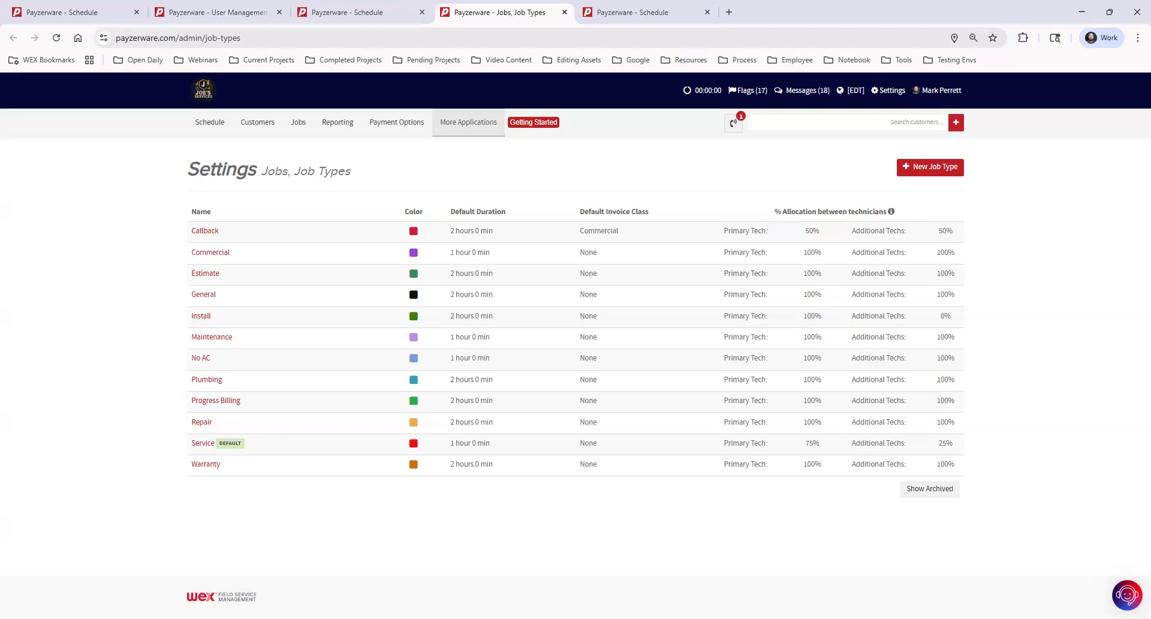
- Return to the schedule calendar and view the Create New Appointment or Event dialog, closing it without choosing a customer
{"action": "left_click", "coordinate": [892, 92]}
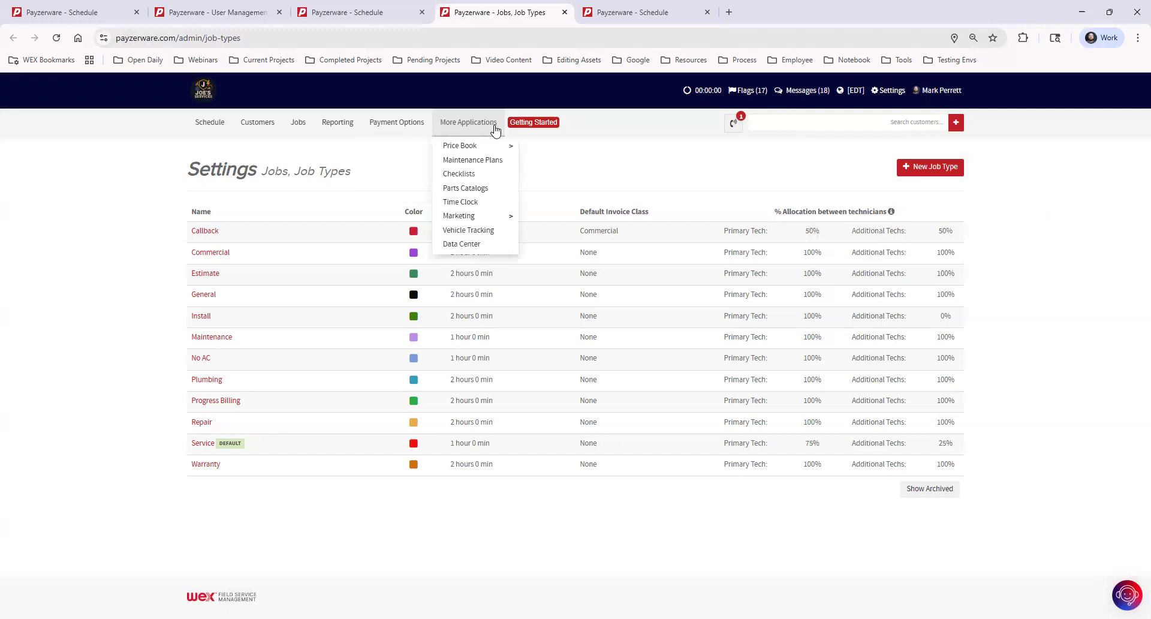
{"action": "left_click", "coordinate": [657, 14]}
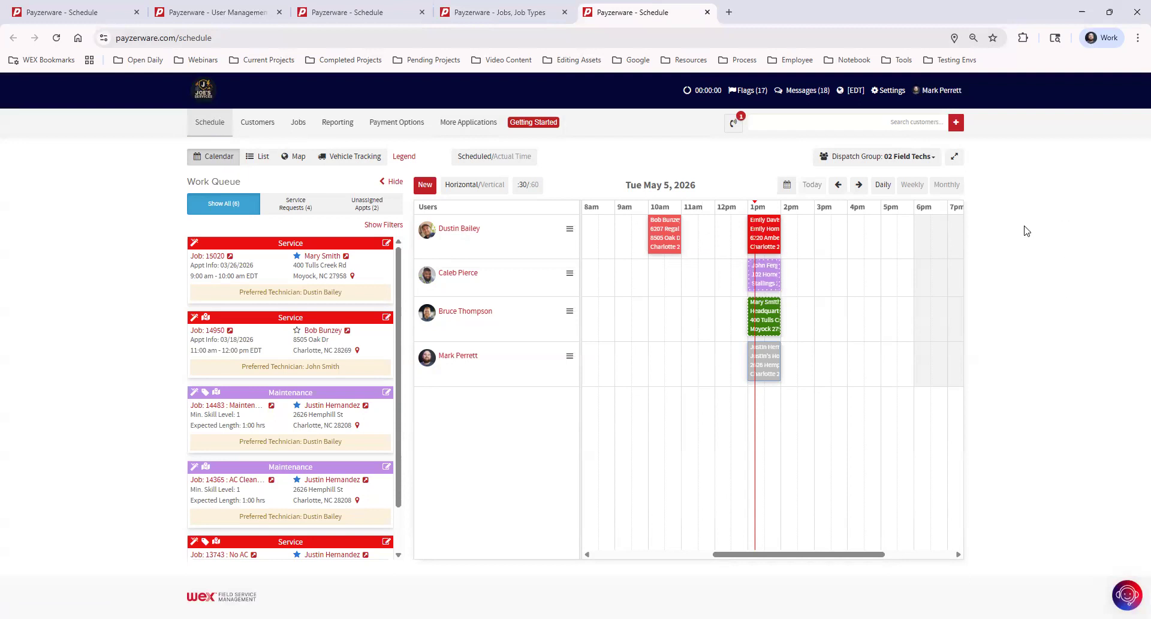
{"action": "left_click", "coordinate": [424, 182]}
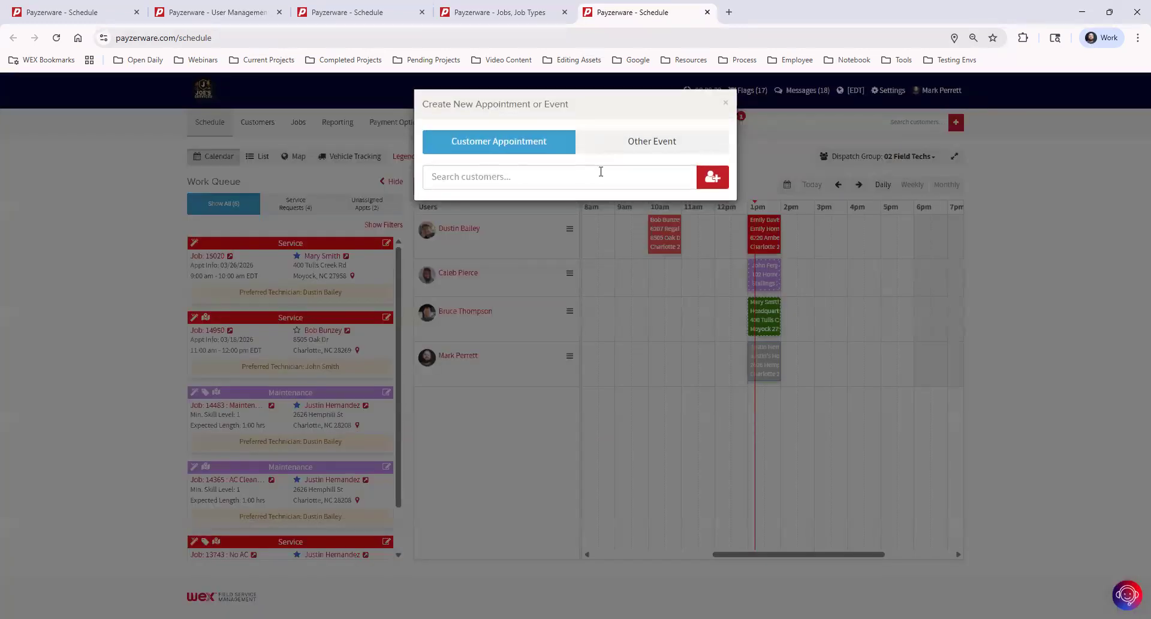
{"action": "left_click", "coordinate": [726, 103]}
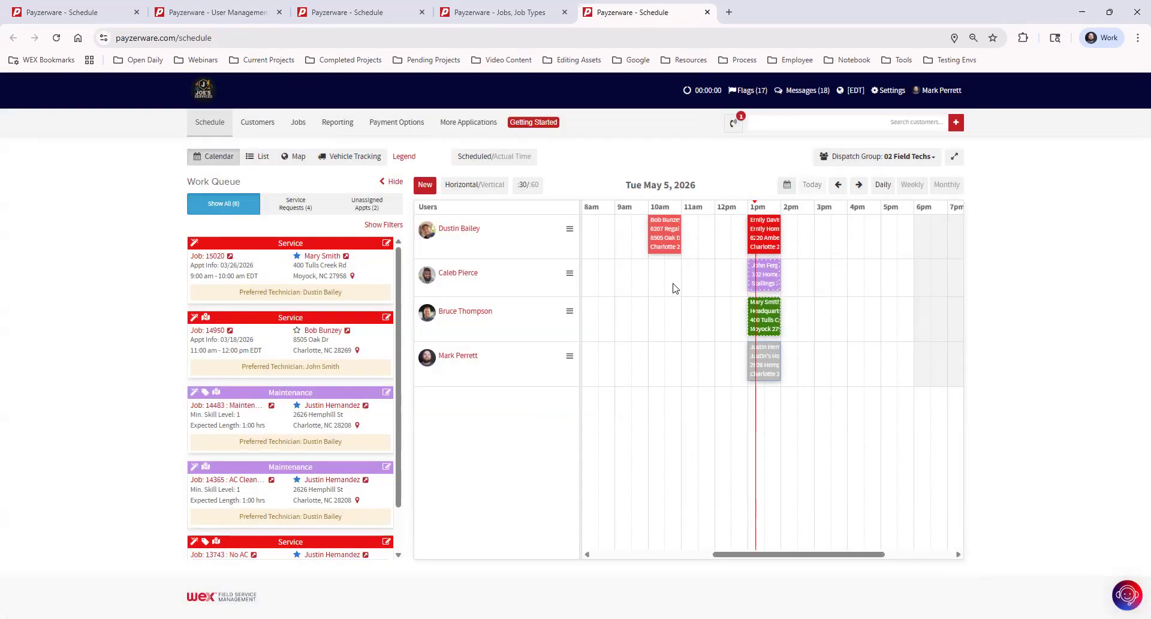
- Start a customer appointment in the last listed technician's 3 PM slot on May 5, 2026, finding and selecting the customer by first name
{"action": "left_click_drag", "start_coordinate": [630, 186], "coordinate": [710, 189]}
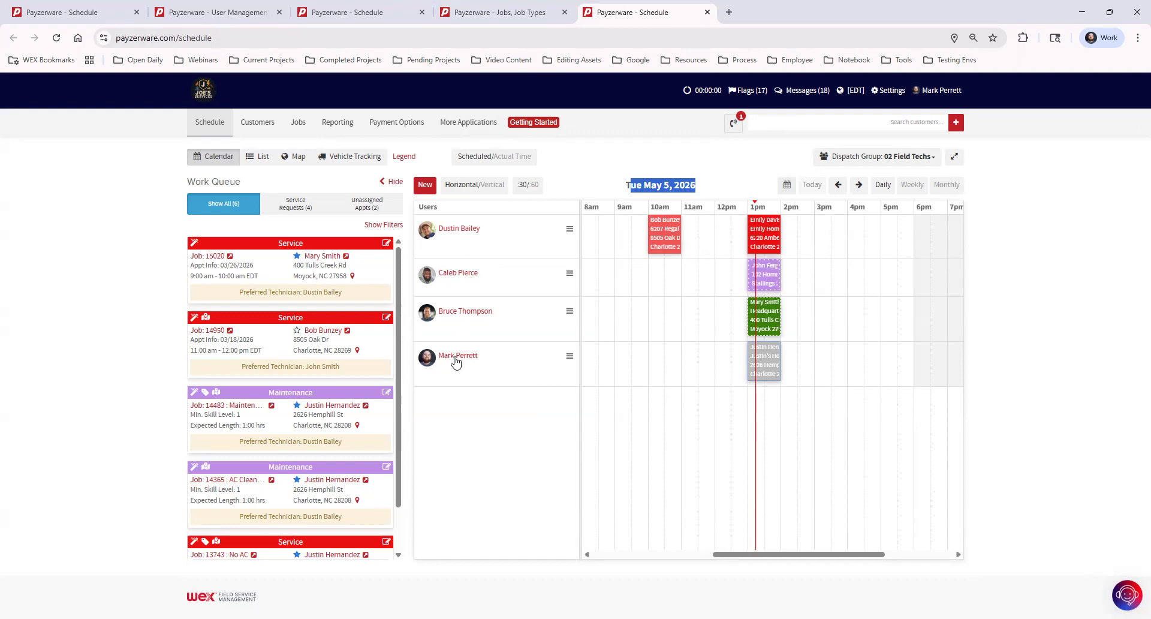
{"action": "left_click", "coordinate": [823, 360]}
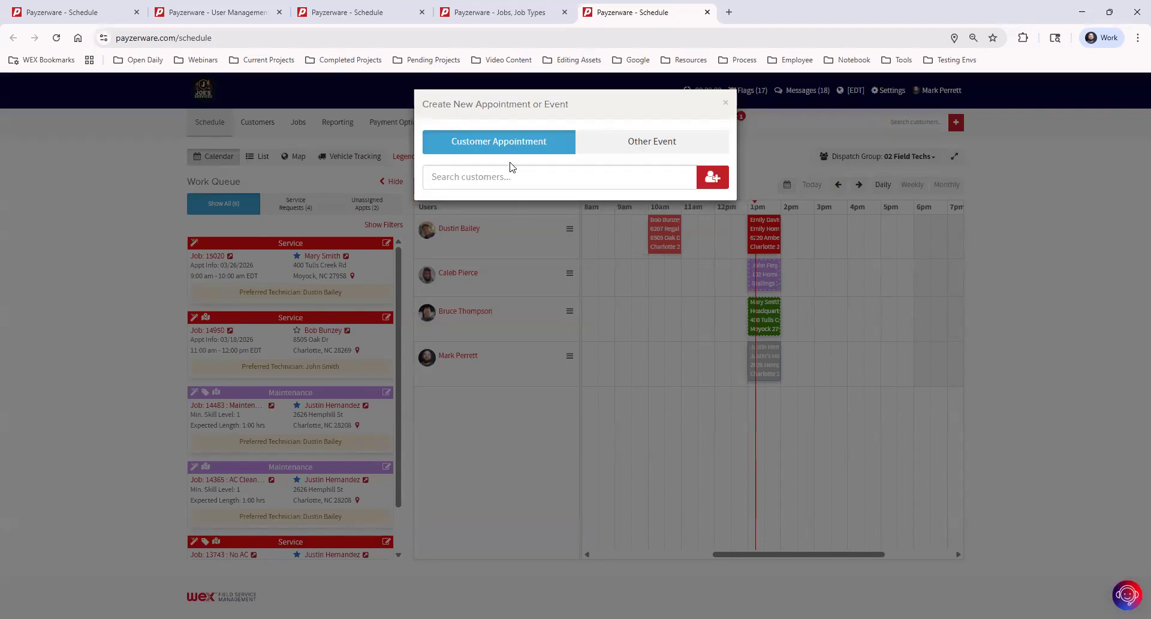
{"action": "left_click", "coordinate": [462, 150]}
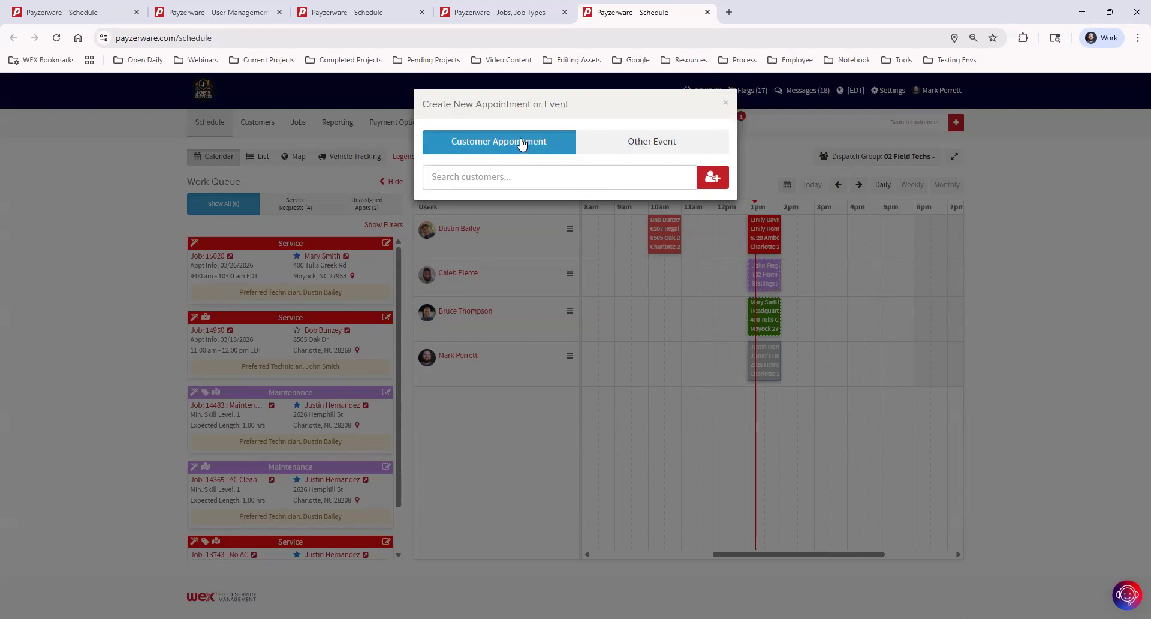
{"action": "left_click", "coordinate": [513, 178]}
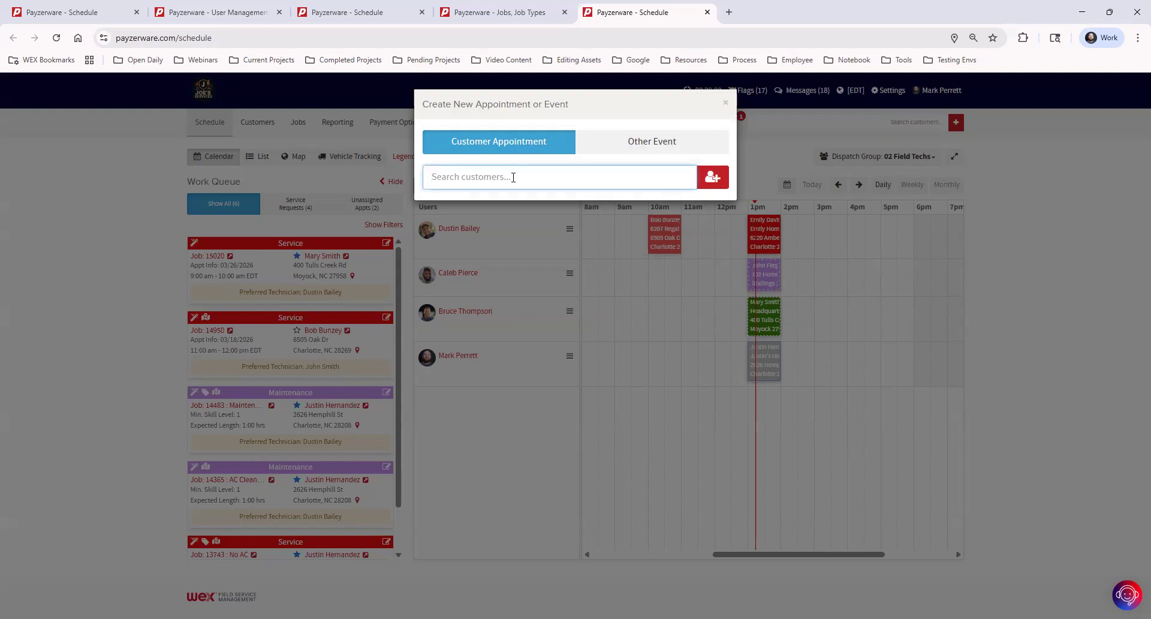
{"action": "type", "text": "justin"}
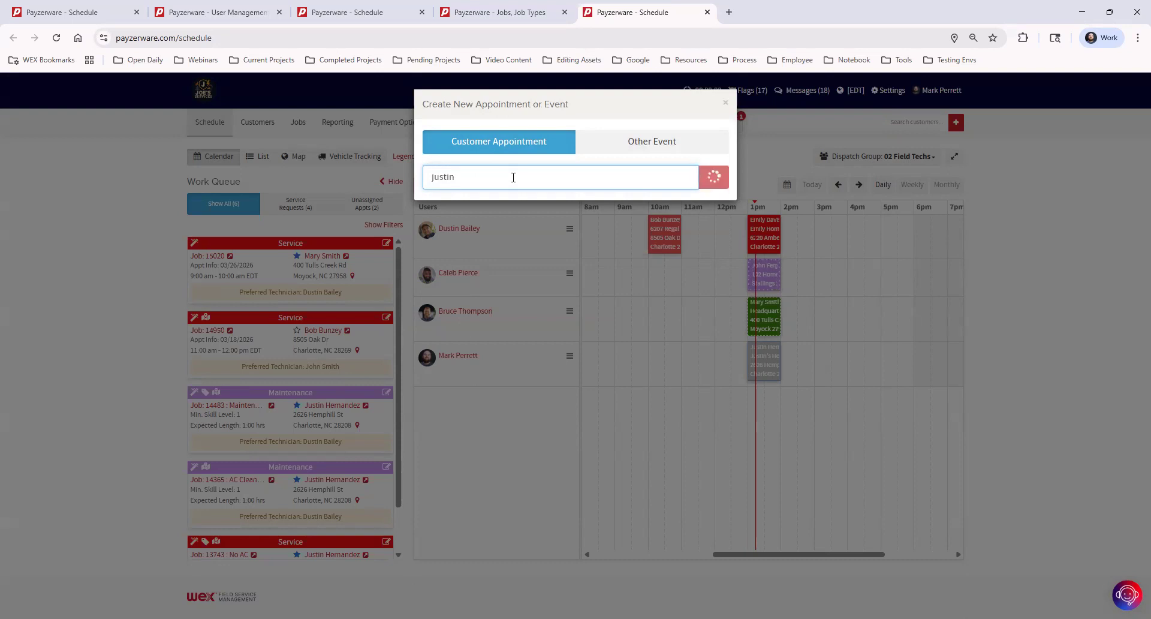
{"action": "left_click", "coordinate": [517, 210]}
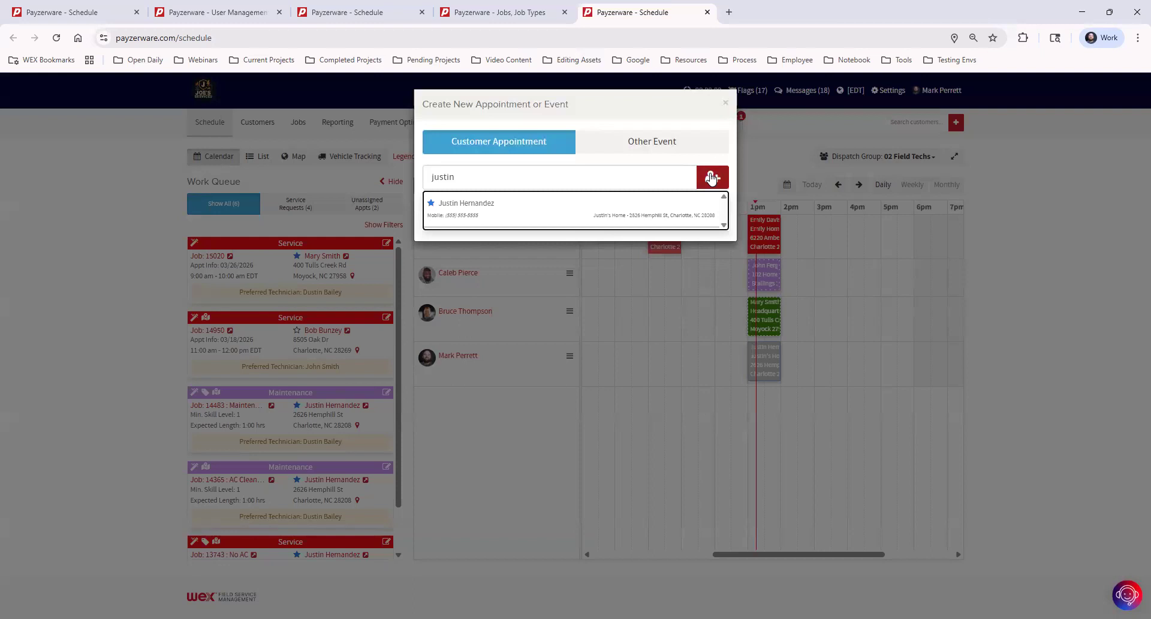
{"action": "left_click", "coordinate": [494, 204]}
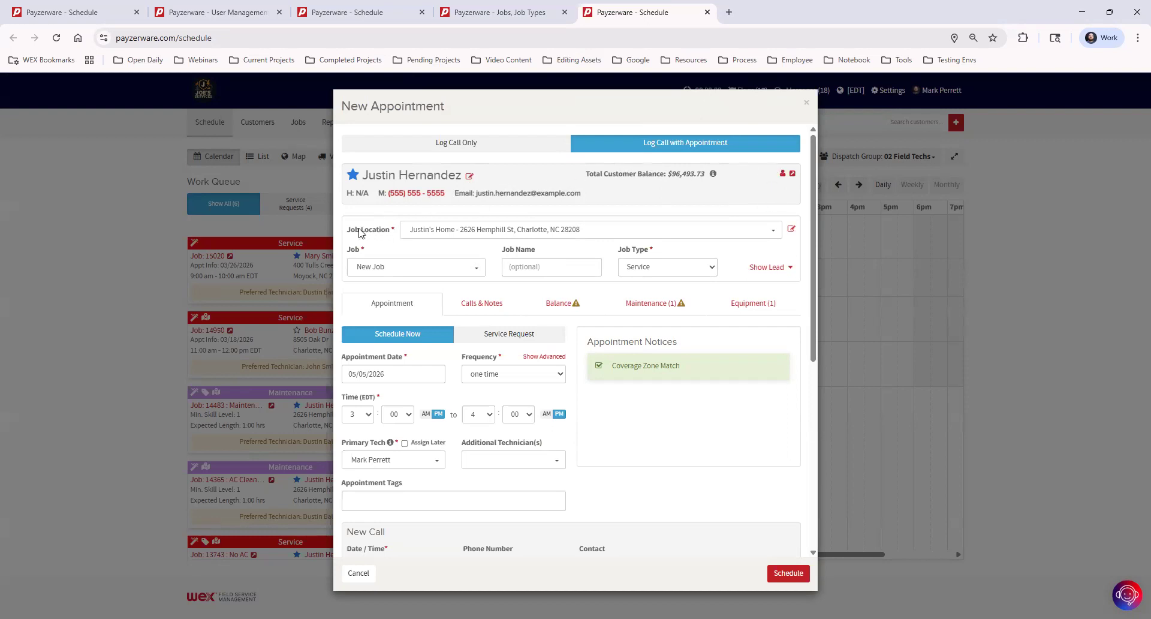
- Examine the customer's job location choices and the Quick Edit Customer Locations list, and return to the appointment without changing the location
{"action": "left_click", "coordinate": [480, 229]}
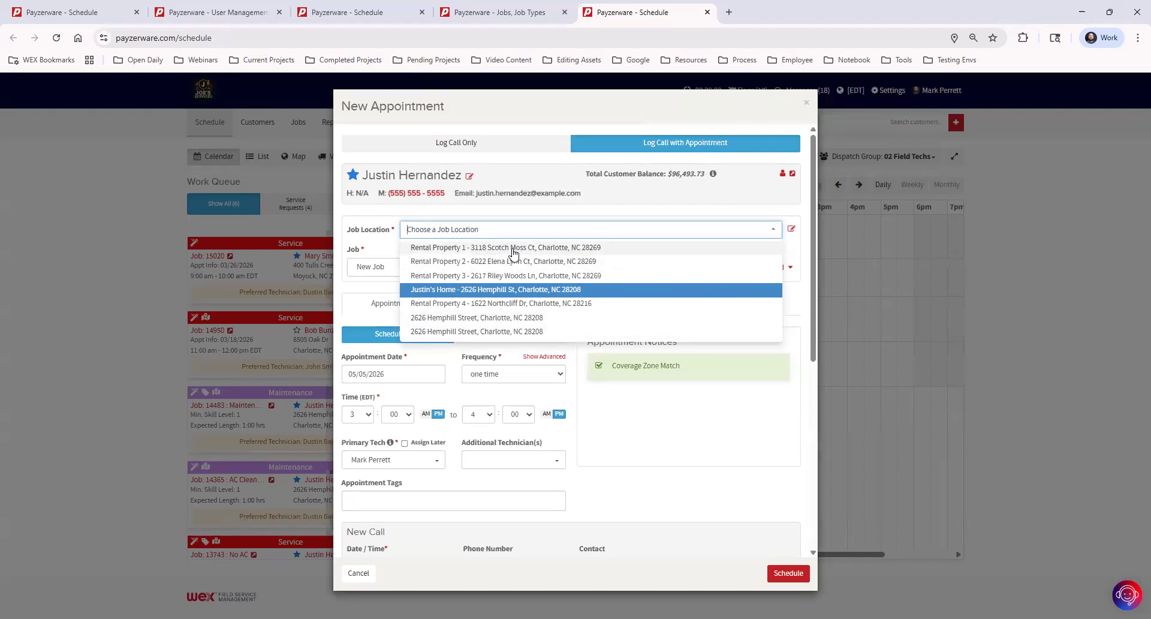
{"action": "left_click", "coordinate": [382, 241]}
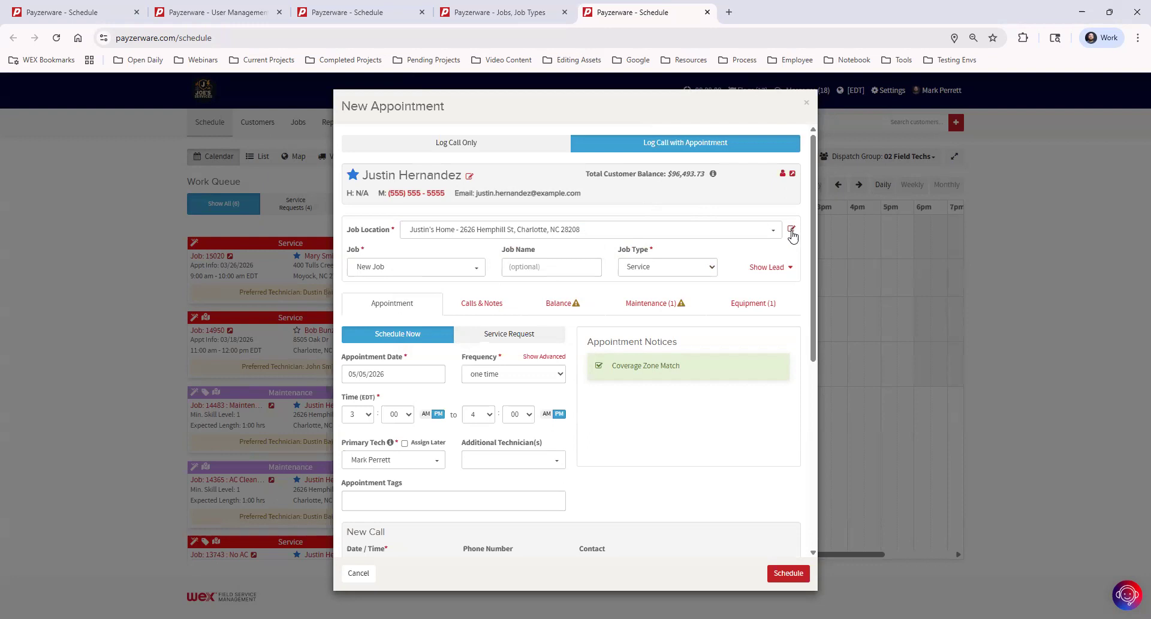
{"action": "left_click", "coordinate": [792, 231]}
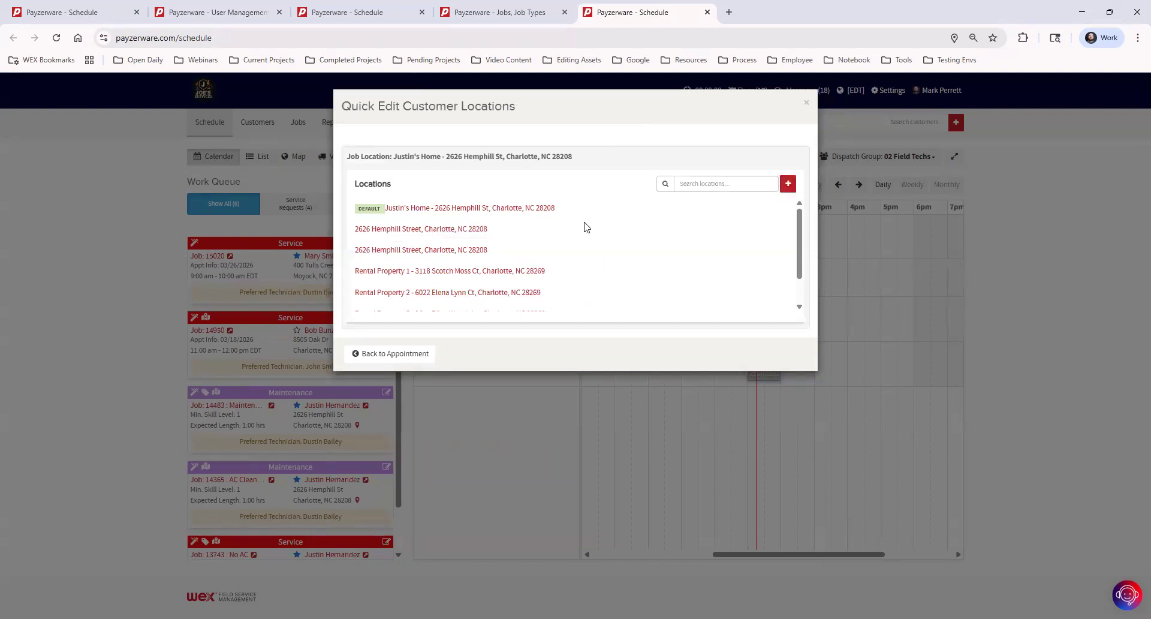
{"action": "scroll", "coordinate": [474, 276], "scroll_direction": "down", "scroll_amount": 2}
{"action": "scroll", "coordinate": [474, 281], "scroll_direction": "up", "scroll_amount": 2}
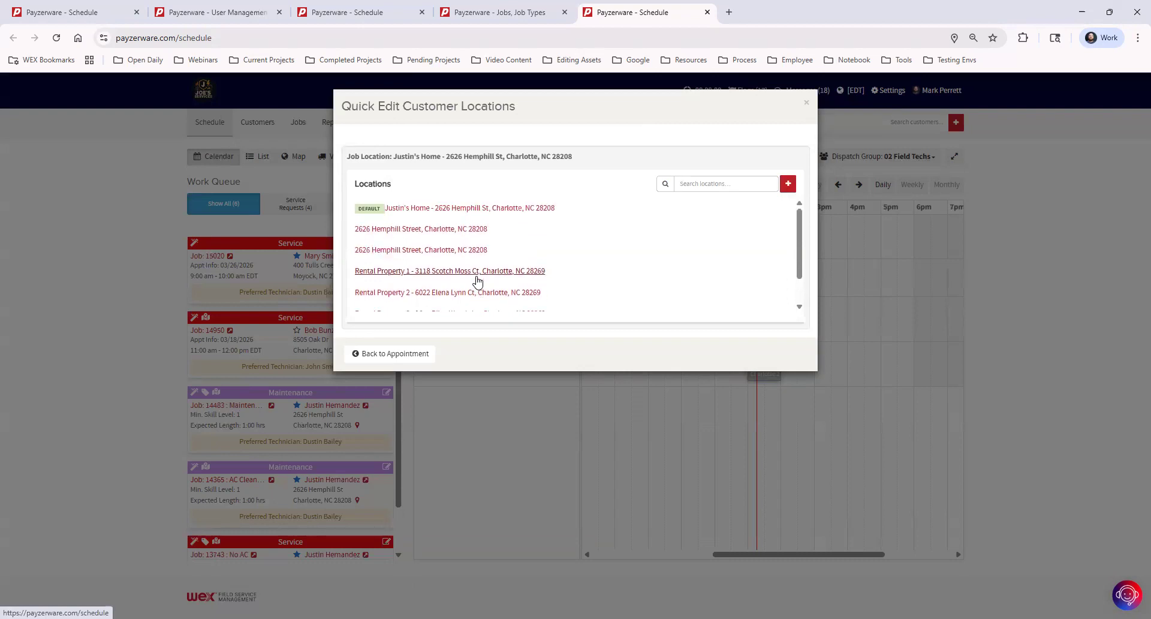
{"action": "left_click", "coordinate": [399, 355]}
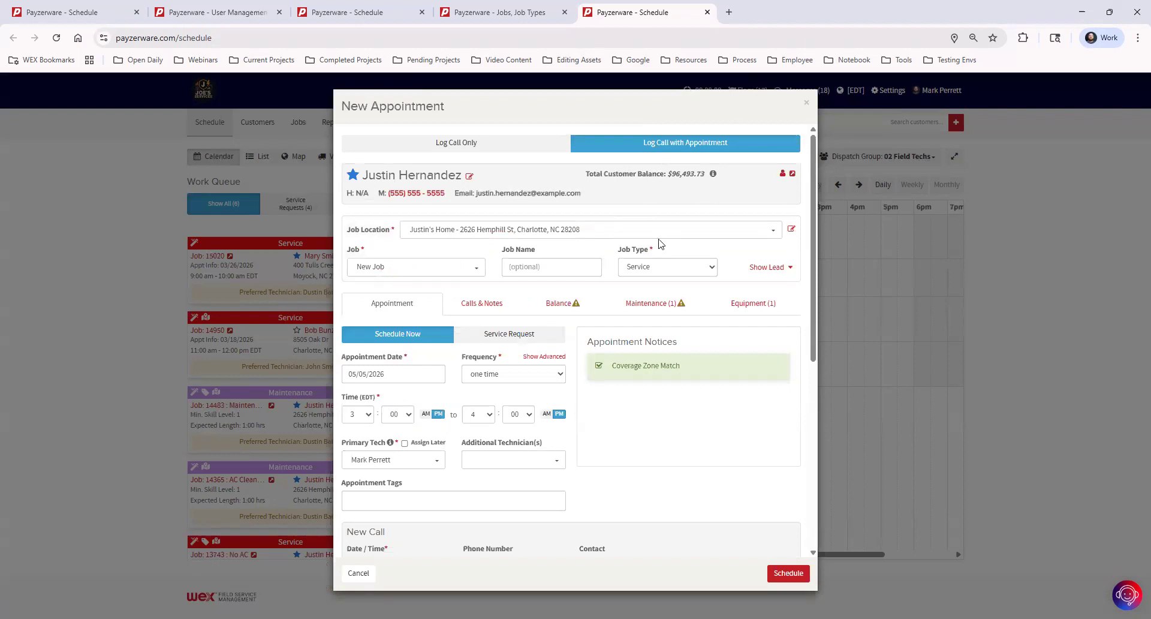
- Try linking the appointment to the existing AC Cleaning maintenance job, and switch the job selection back to New Job
{"action": "double_click", "coordinate": [352, 250]}
{"action": "left_click", "coordinate": [426, 248]}
{"action": "left_click", "coordinate": [407, 268]}
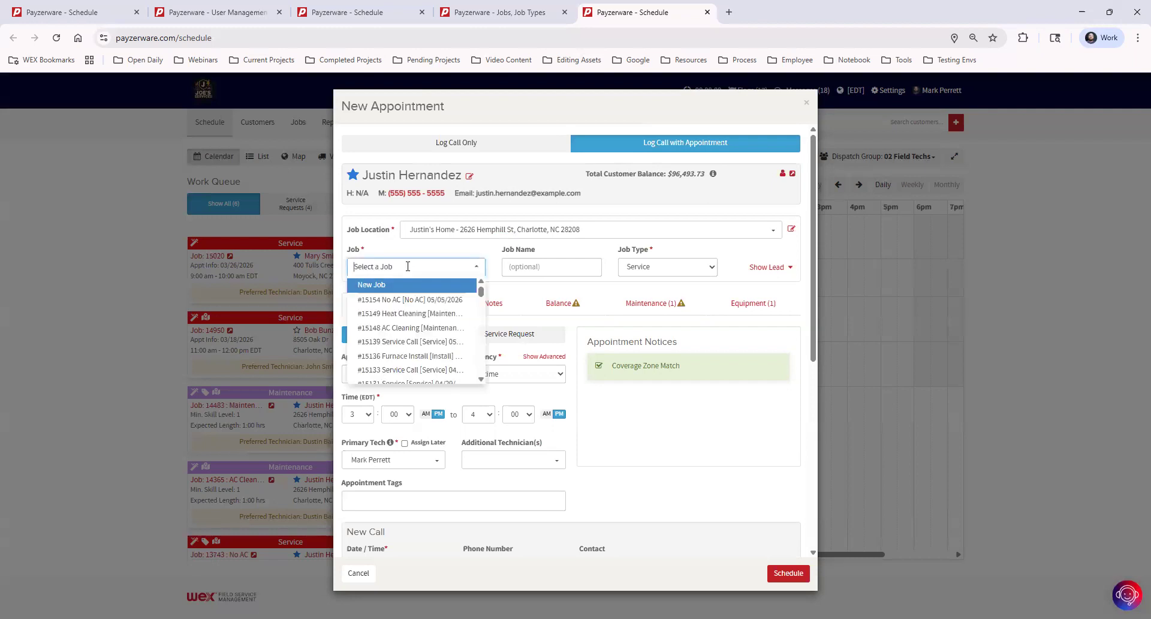
{"action": "left_click", "coordinate": [406, 328]}
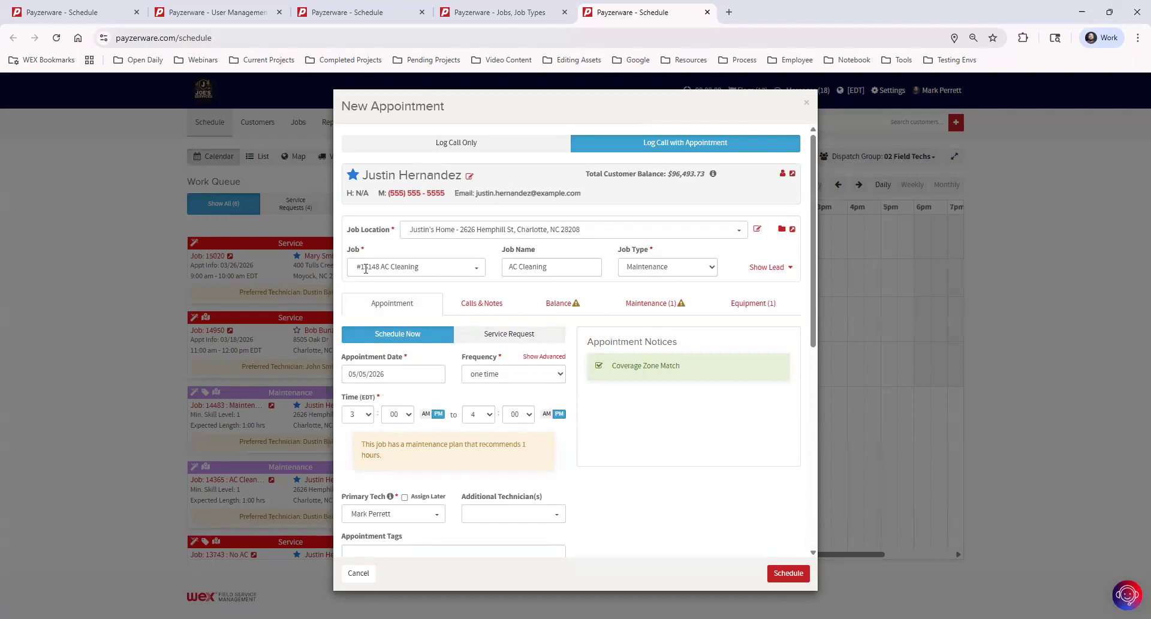
{"action": "left_click", "coordinate": [436, 273]}
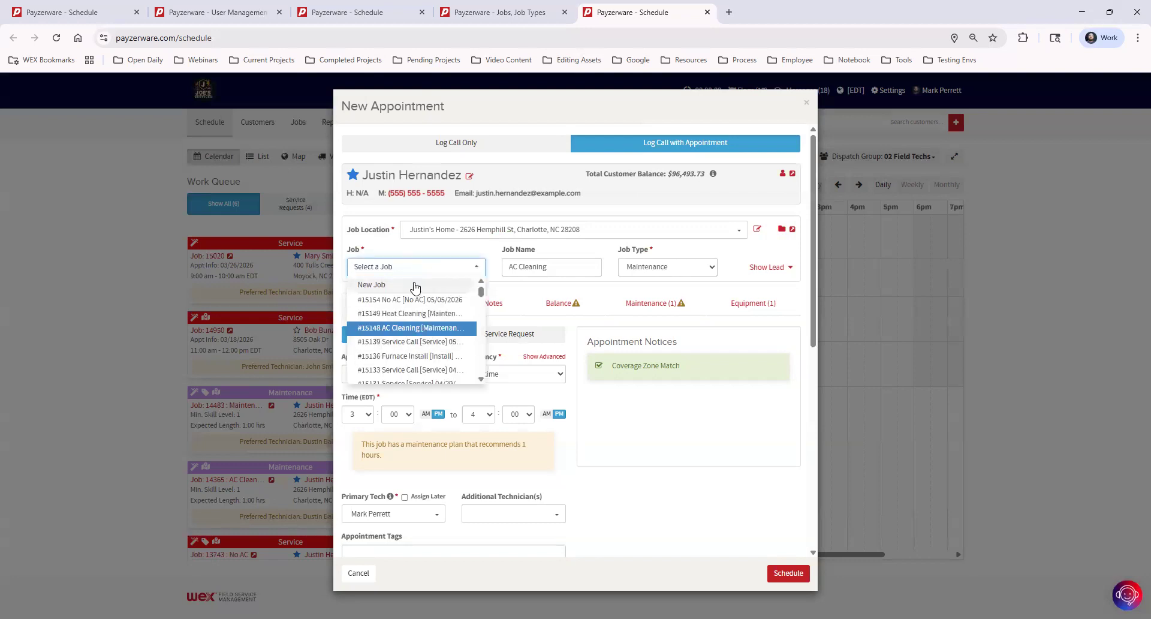
{"action": "left_click", "coordinate": [416, 285]}
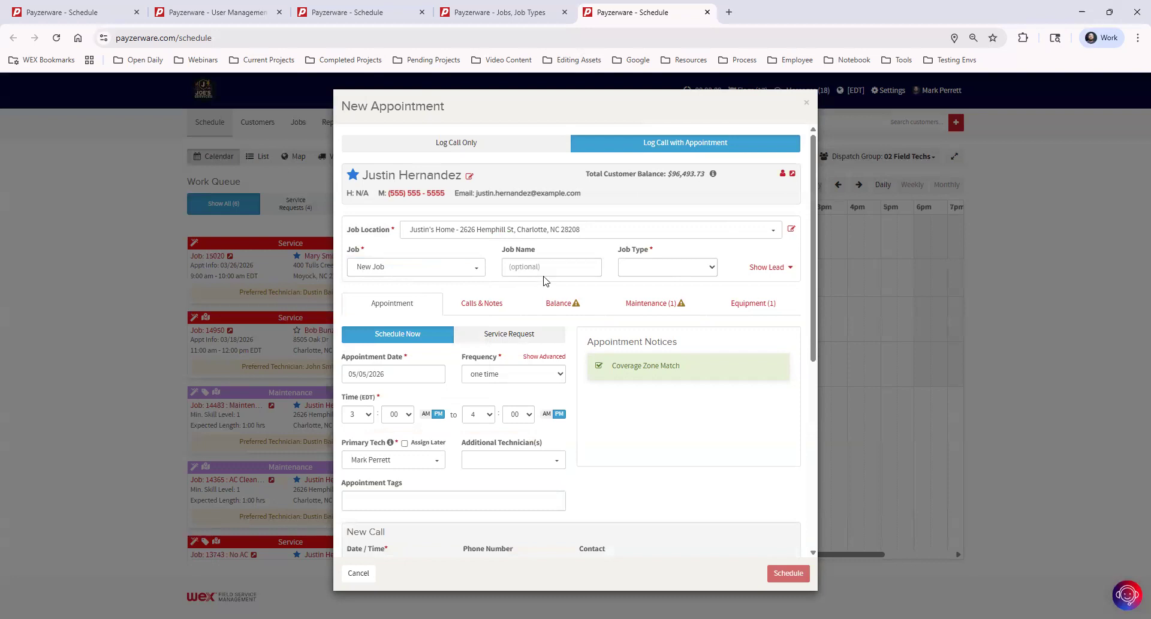
- Name the new job "Service Call" and set its job type to Service
{"action": "left_click", "coordinate": [557, 265]}
{"action": "type", "text": "Service Call"}
{"action": "left_click", "coordinate": [588, 252]}
{"action": "left_click", "coordinate": [675, 270]}
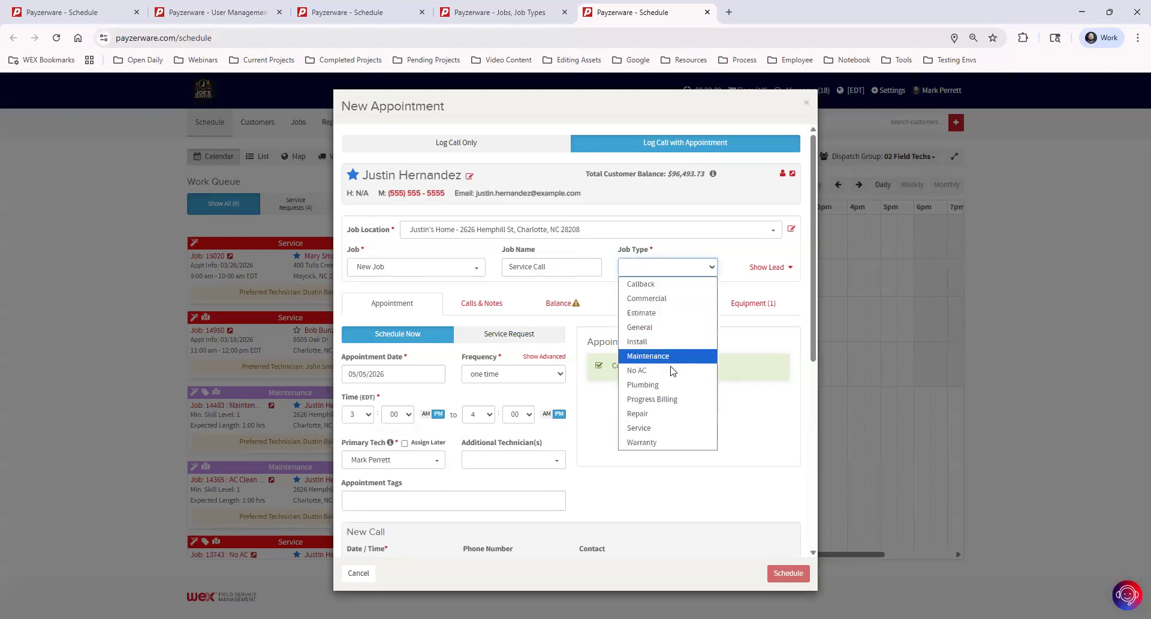
{"action": "left_click", "coordinate": [663, 428]}
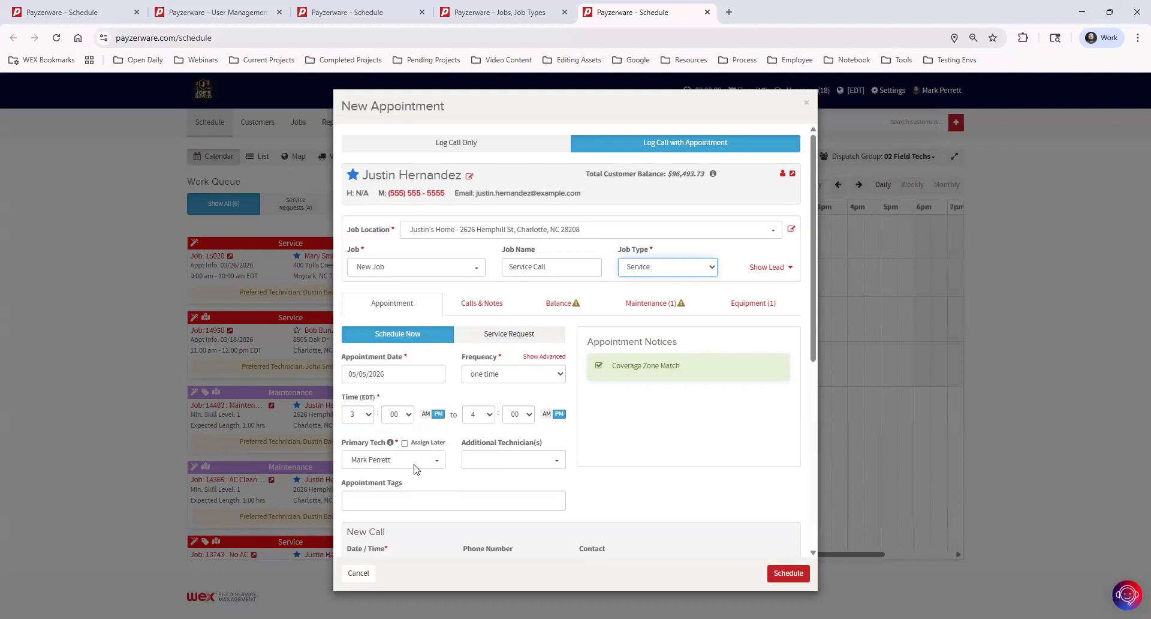
- Try adding the second listed technician as an additional technician on the appointment, and remove that technician again
{"action": "left_click", "coordinate": [480, 461]}
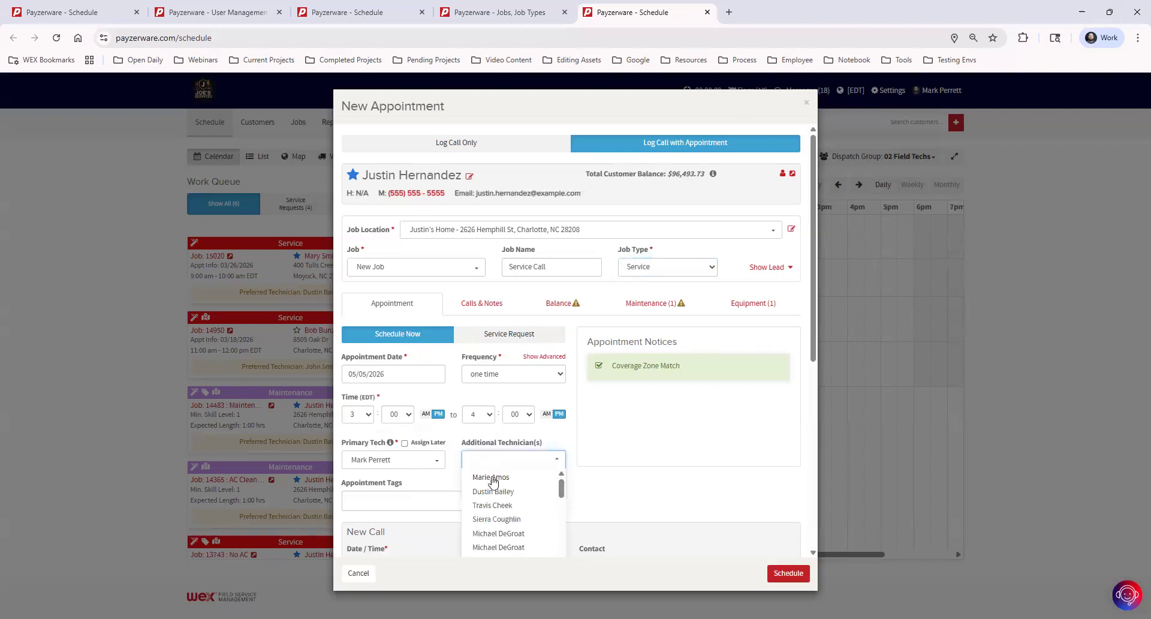
{"action": "left_click", "coordinate": [518, 492]}
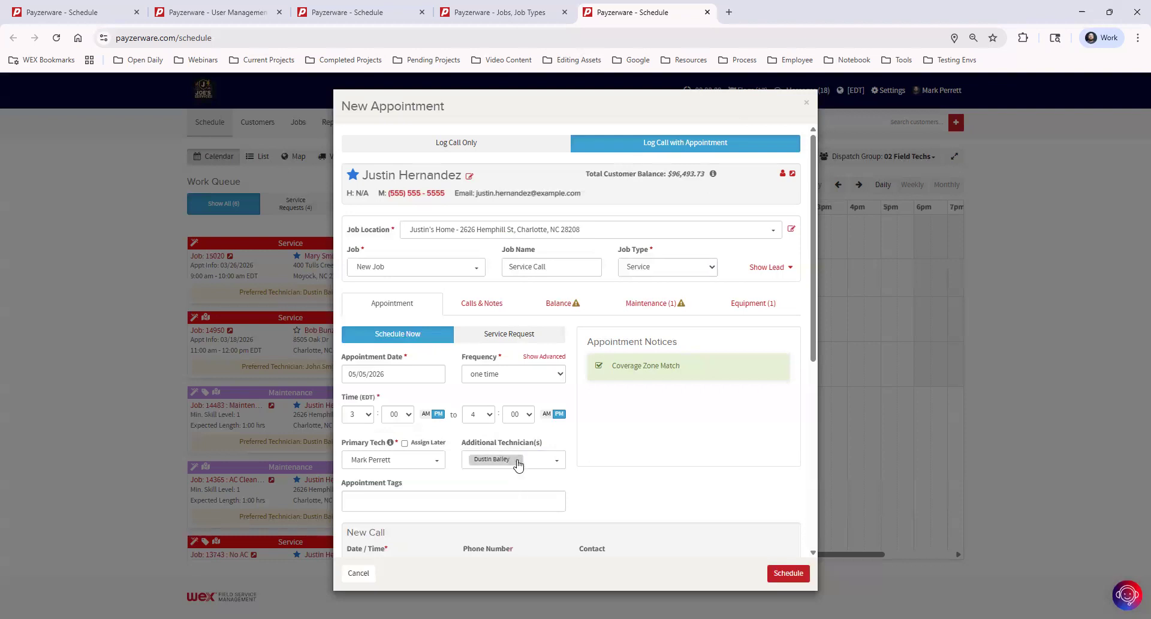
{"action": "left_click", "coordinate": [518, 460]}
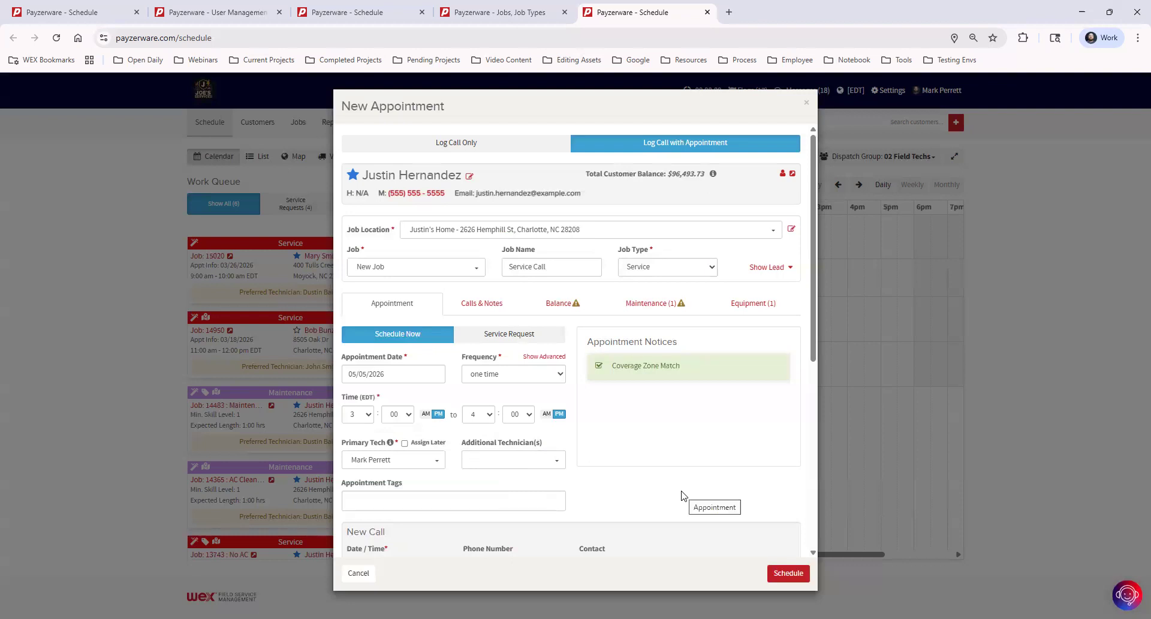
- Enter "Notes go here." as the note of the new inbound call on the appointment
{"action": "scroll", "coordinate": [660, 488], "scroll_direction": "down", "scroll_amount": 4}
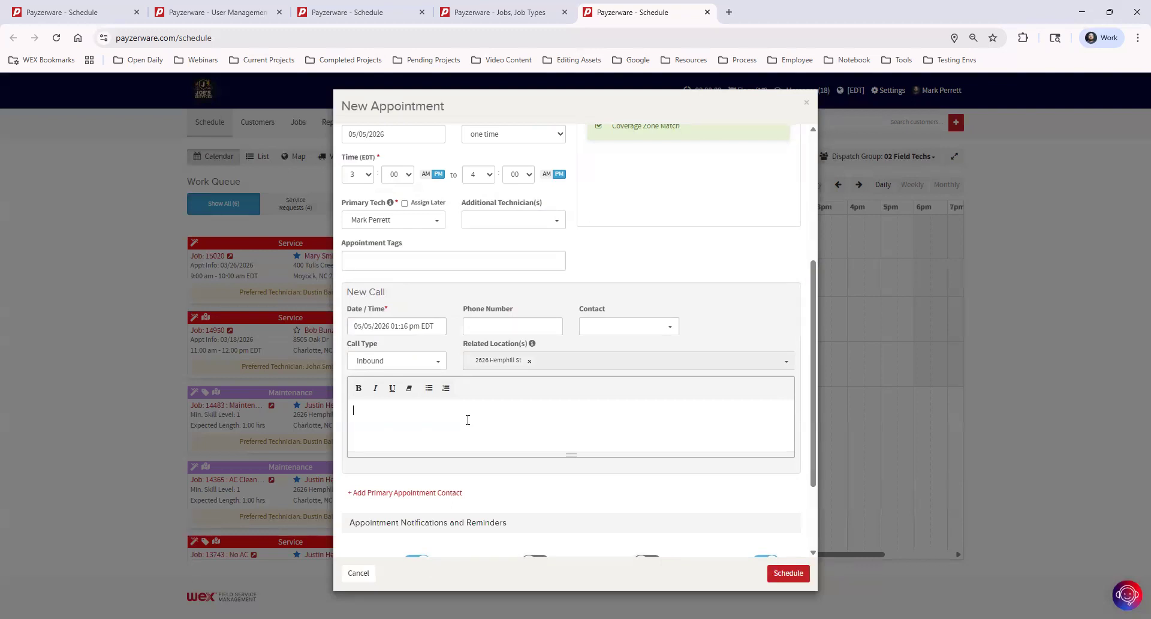
{"action": "type", "text": "Notes go here."}
- Try enabling the 1 Week Prior and 1 Day Prior appointment reminders, and switch both off again
{"action": "scroll", "coordinate": [570, 405], "scroll_direction": "down", "scroll_amount": 2}
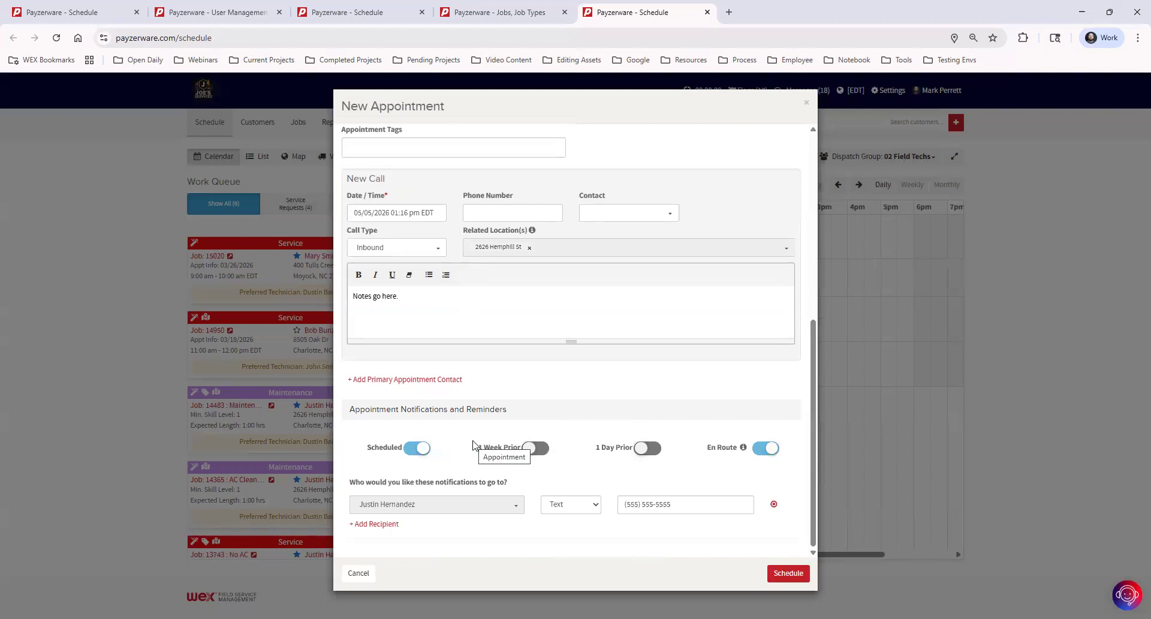
{"action": "left_click", "coordinate": [535, 449]}
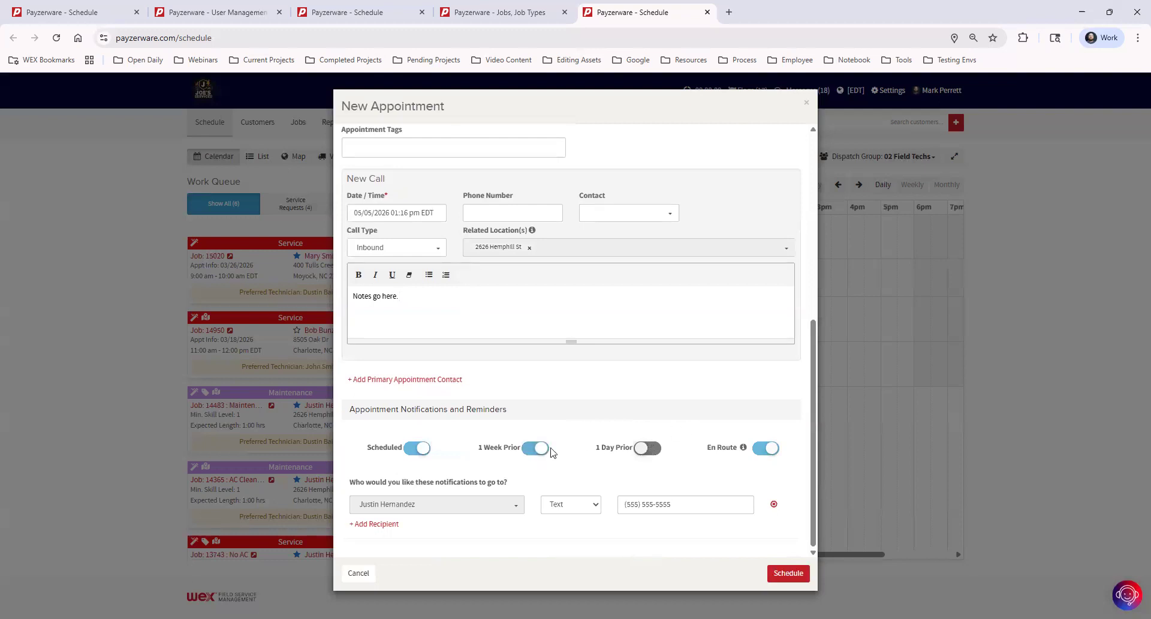
{"action": "left_click", "coordinate": [643, 450]}
{"action": "left_click", "coordinate": [628, 451]}
{"action": "left_click", "coordinate": [546, 450]}
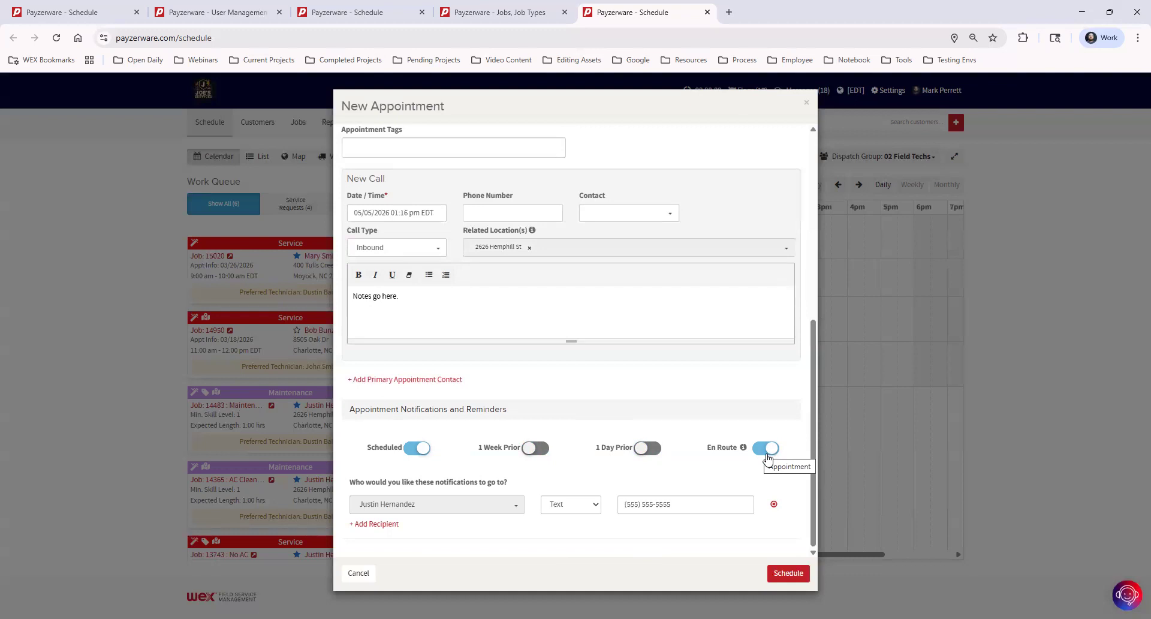
- Review the new appointment from top to bottom and schedule it
{"action": "scroll", "coordinate": [742, 470], "scroll_direction": "up", "scroll_amount": 3}
{"action": "scroll", "coordinate": [742, 470], "scroll_direction": "up", "scroll_amount": 3}
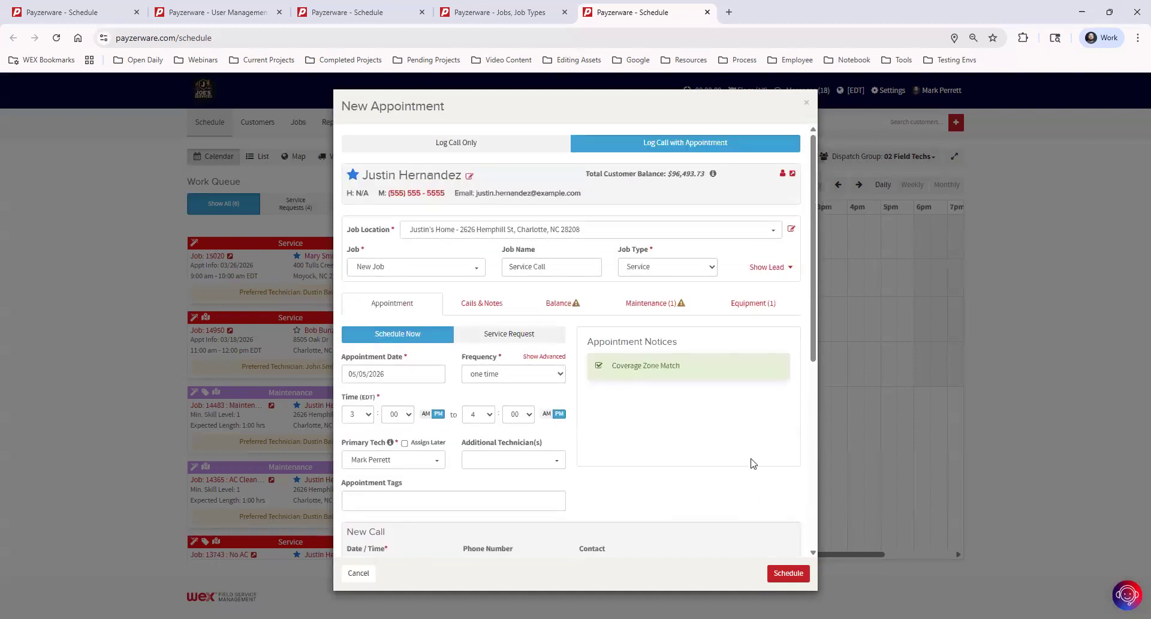
{"action": "scroll", "coordinate": [750, 463], "scroll_direction": "down", "scroll_amount": 6}
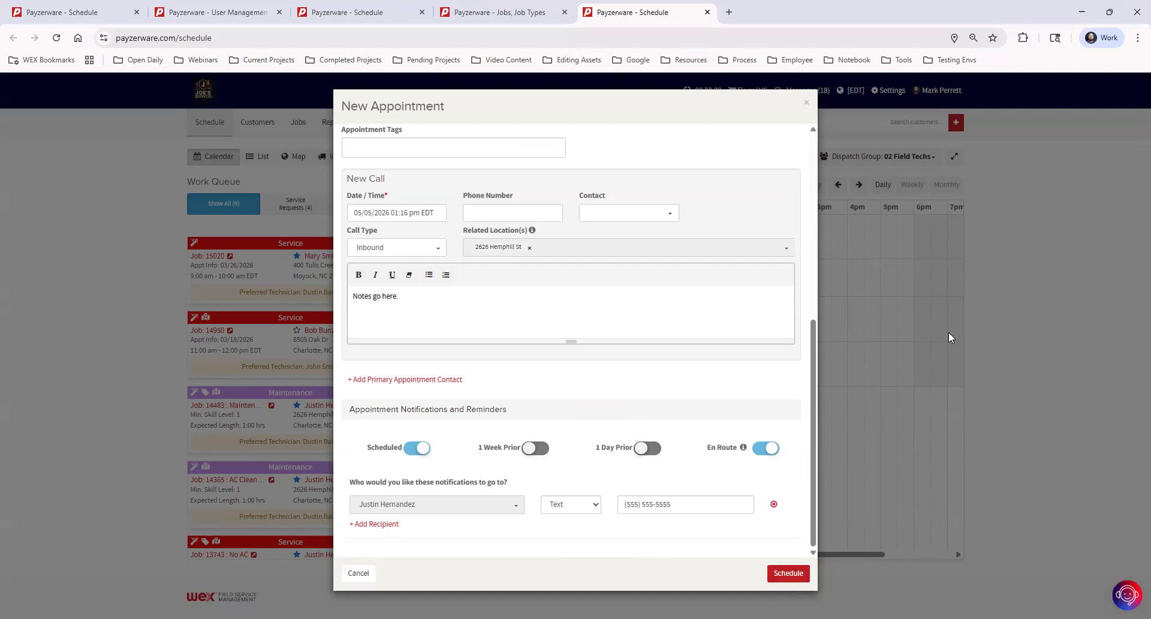
{"action": "left_click", "coordinate": [792, 573]}
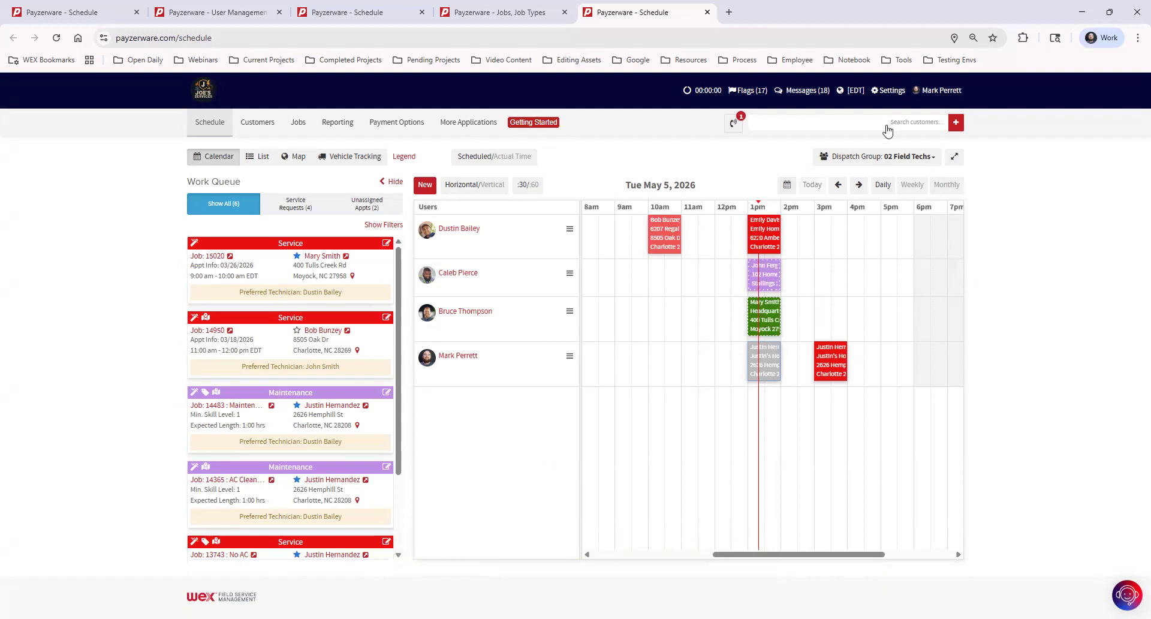
- Open the Job Types settings in a separate tab to check the job type colors, and return to the schedule calendar
{"action": "left_click", "coordinate": [894, 91]}
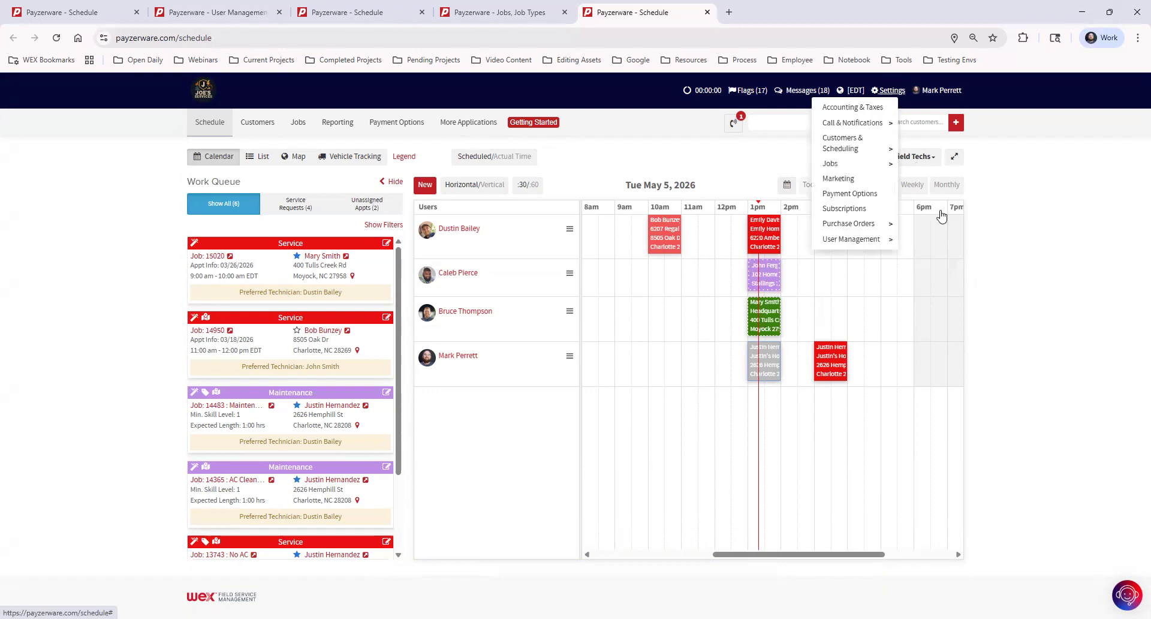
{"action": "mouse_move", "coordinate": [858, 163]}
{"action": "middle_click", "coordinate": [921, 192]}
{"action": "left_click", "coordinate": [817, 12]}
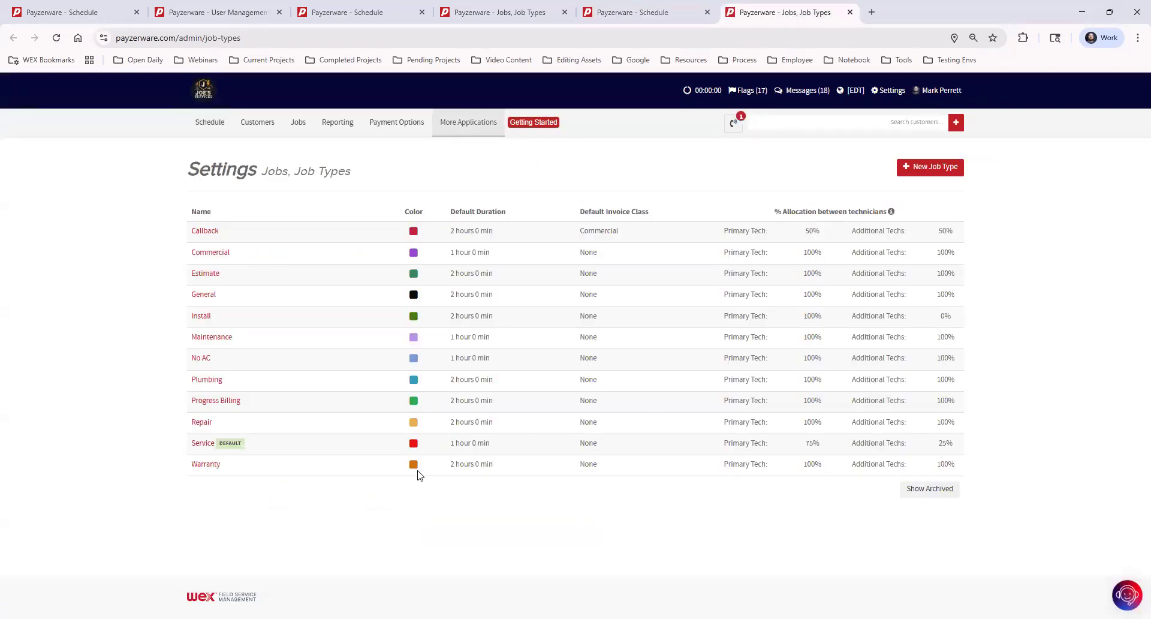
{"action": "left_click", "coordinate": [653, 12]}
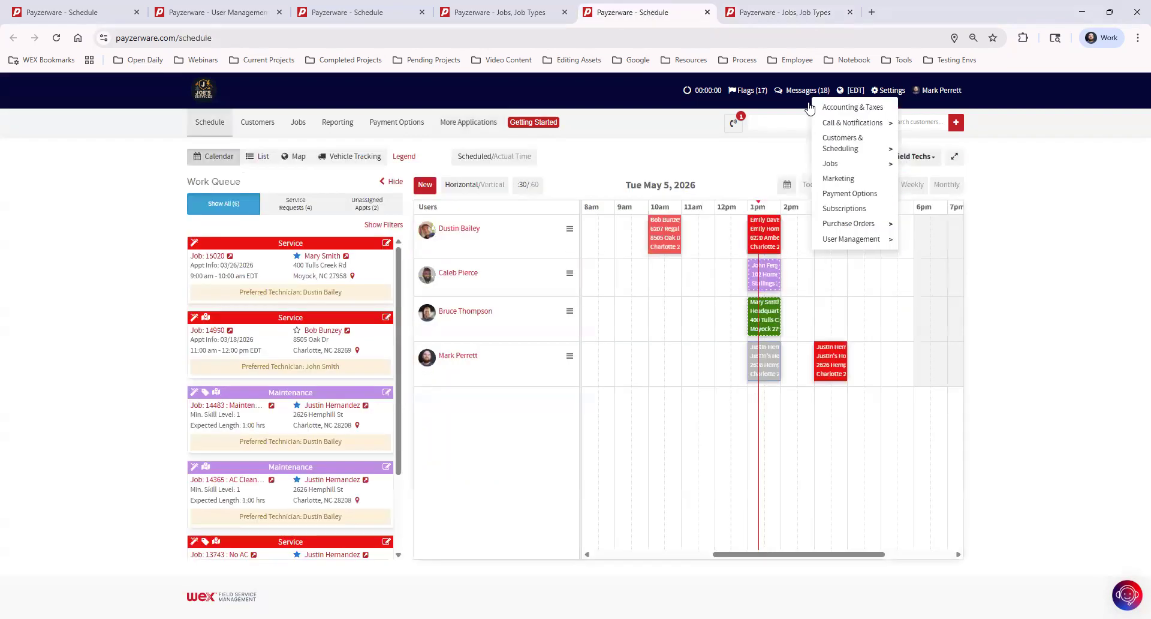
{"action": "left_click", "coordinate": [1025, 265]}
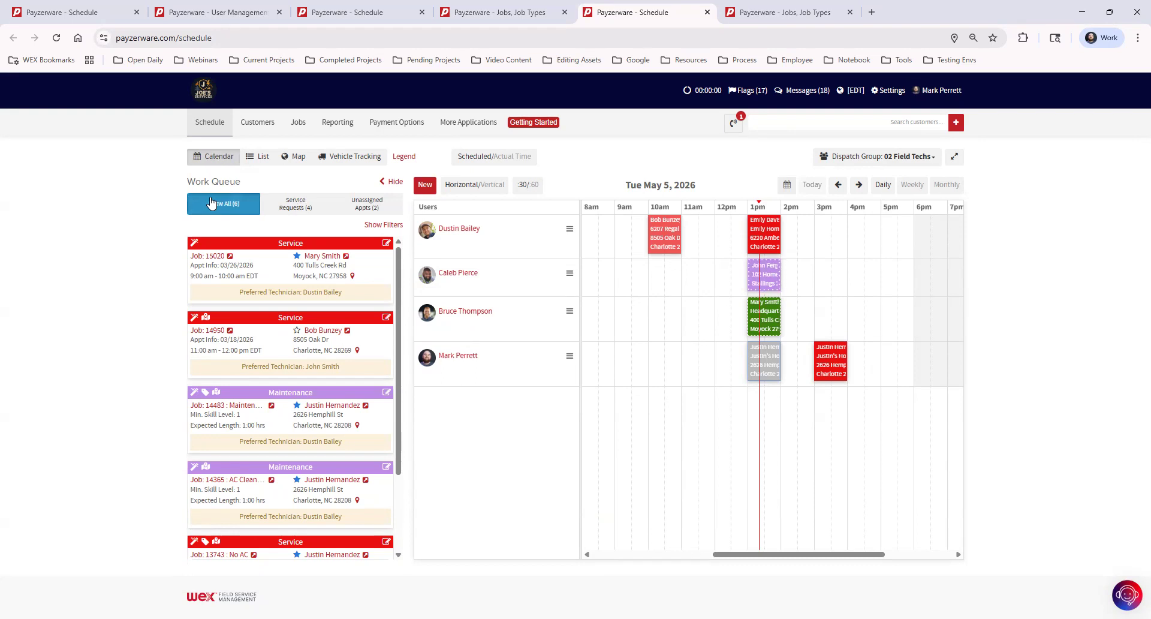
- Filter the work queue to service requests and schedule the first Maintenance request in the third technician's 10 AM slot
{"action": "left_click", "coordinate": [300, 208]}
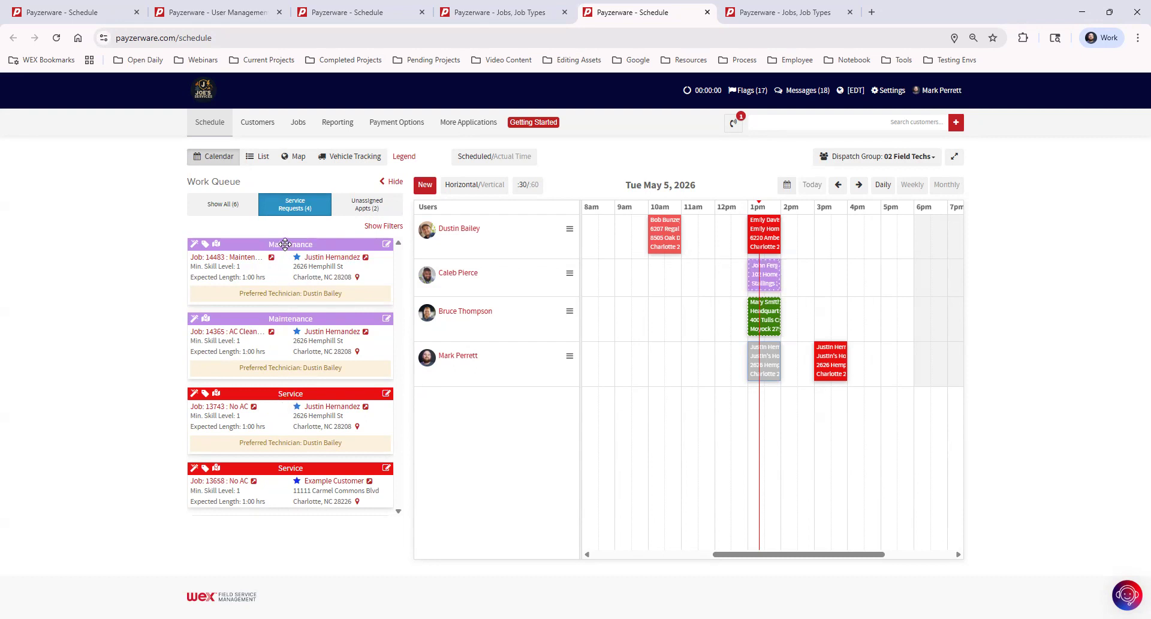
{"action": "left_click_drag", "start_coordinate": [285, 244], "coordinate": [661, 323]}
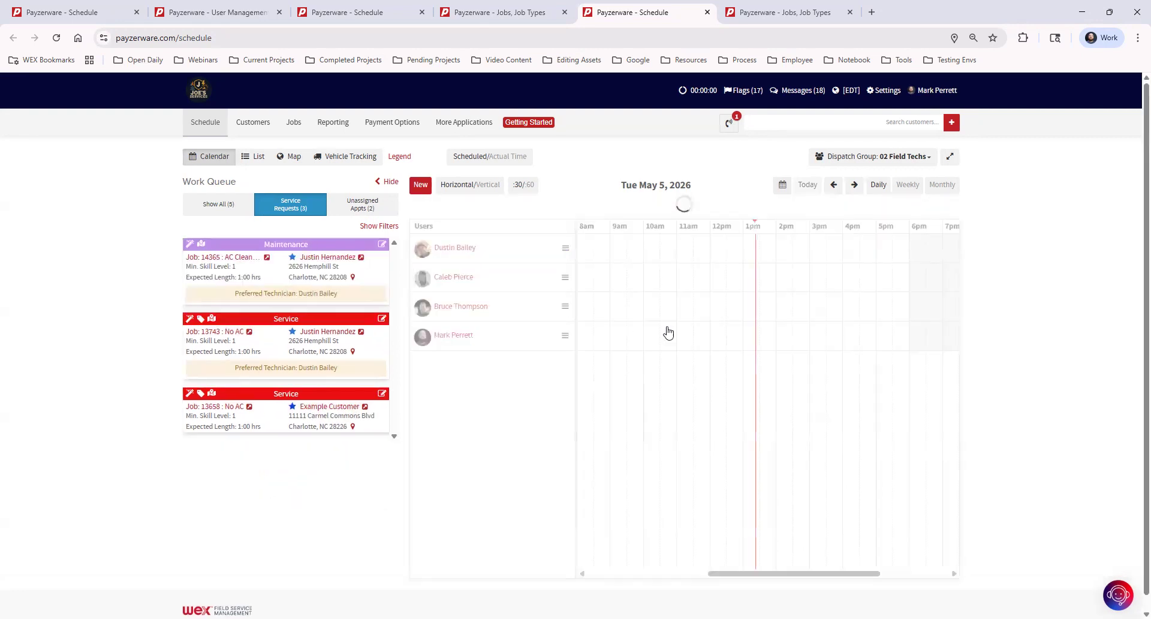
{"action": "mouse_move", "coordinate": [662, 328]}
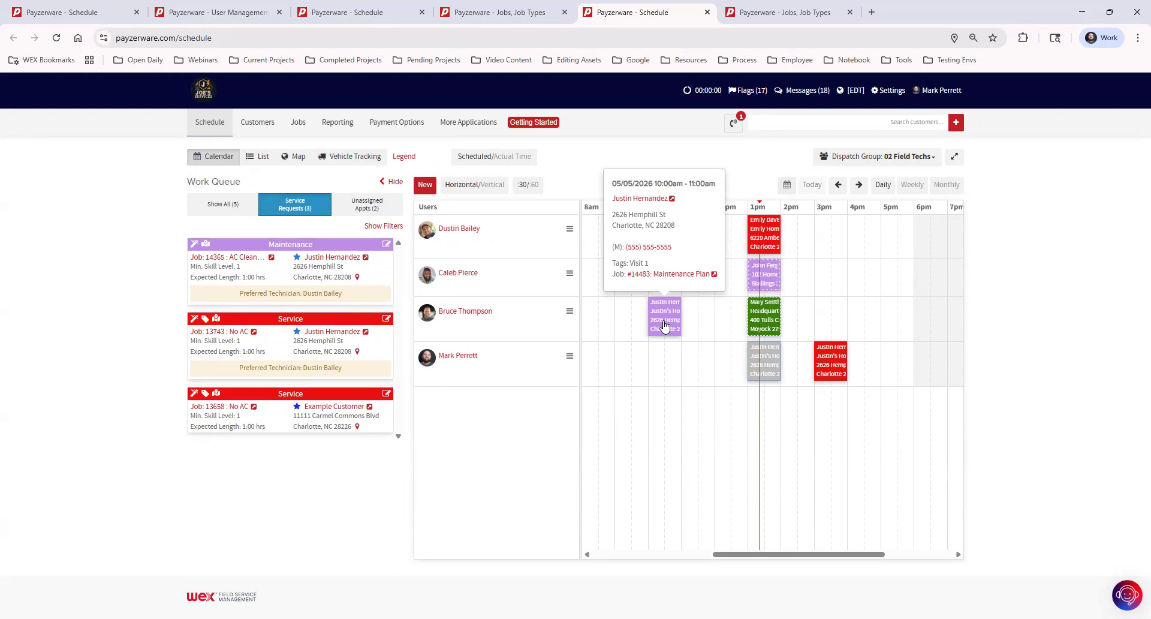
- Try moving the first unassigned Service appointment to the second technician's 4 PM slot, closing the Update Appointment form without saving
{"action": "left_click", "coordinate": [380, 207]}
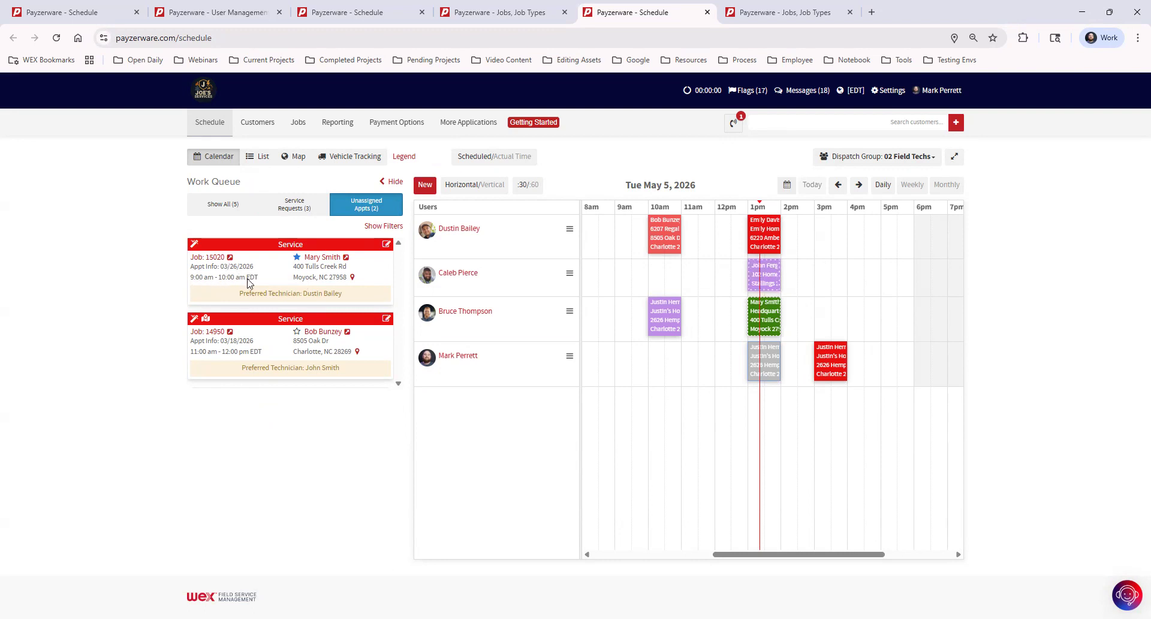
{"action": "left_click_drag", "start_coordinate": [322, 243], "coordinate": [850, 282]}
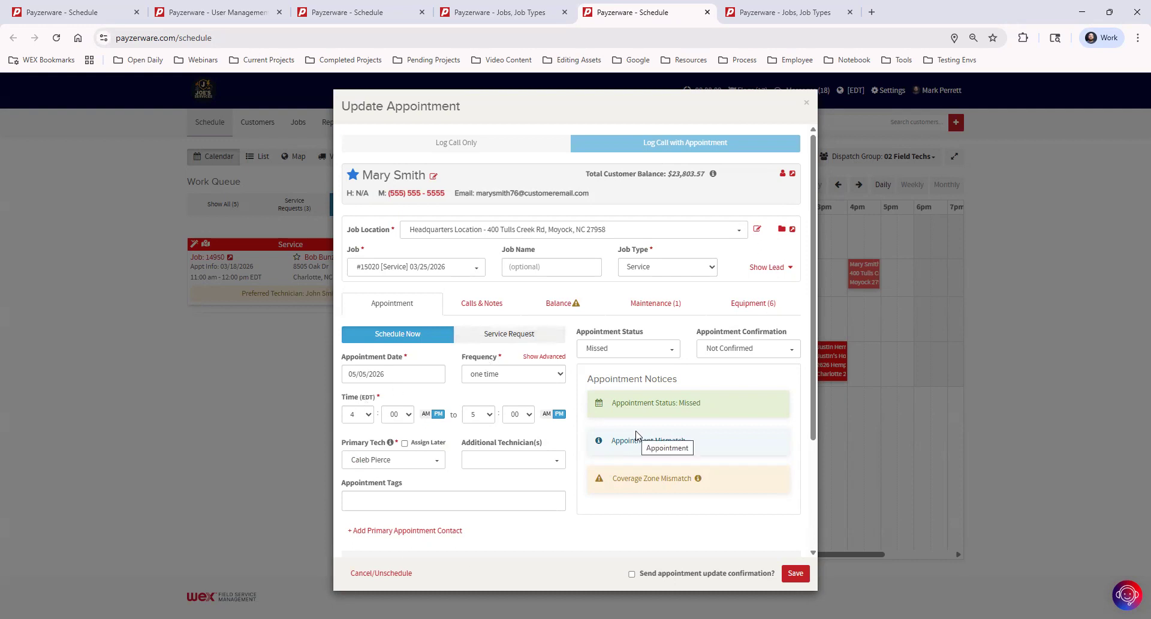
{"action": "left_click", "coordinate": [807, 103]}
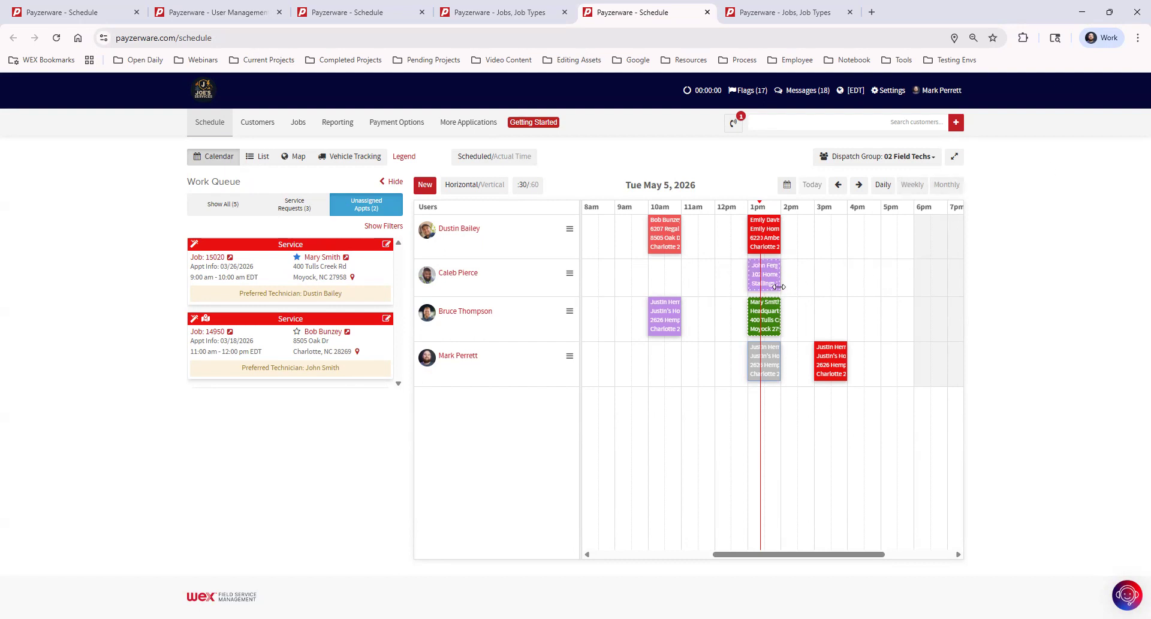
- View the details of the second and third technicians' 1 PM appointments and the first technician's 10 AM appointment
{"action": "mouse_move", "coordinate": [771, 284]}
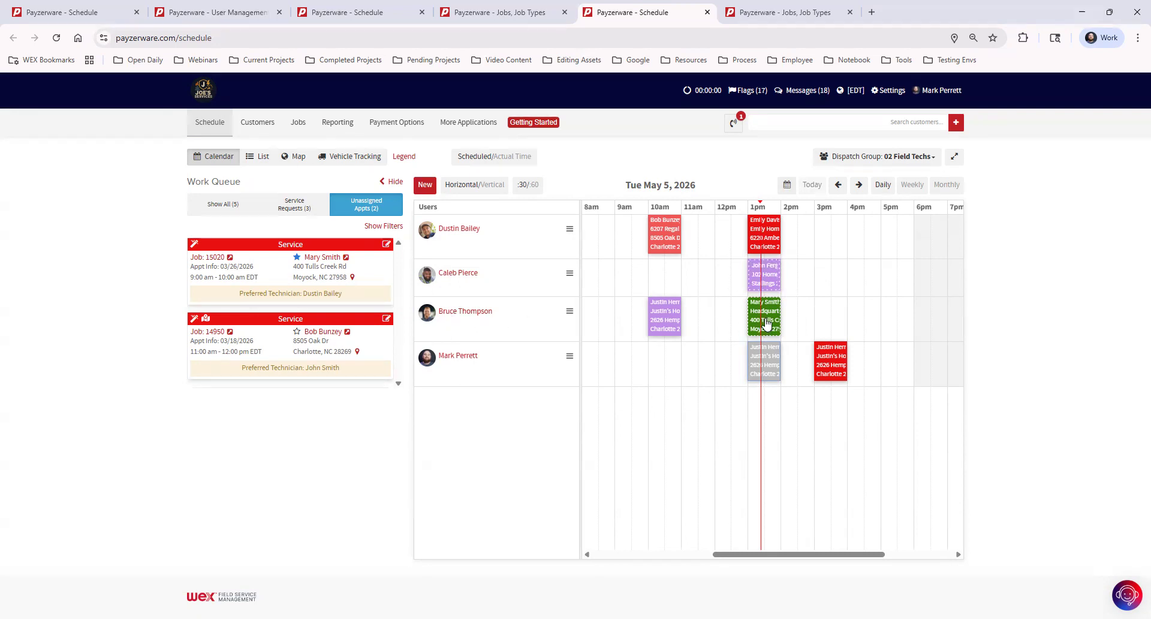
{"action": "mouse_move", "coordinate": [773, 326]}
{"action": "mouse_move", "coordinate": [668, 226]}
{"action": "mouse_move", "coordinate": [666, 244]}
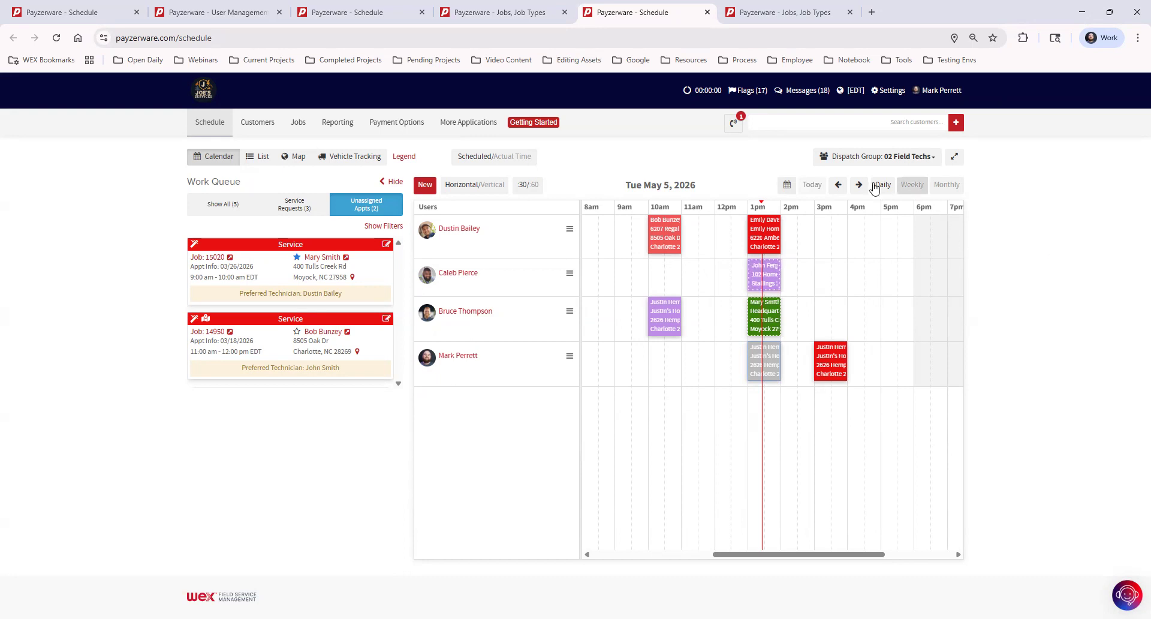
- Open the list of jobs flagged for follow-up and look through the flagged jobs
{"action": "left_click", "coordinate": [749, 93]}
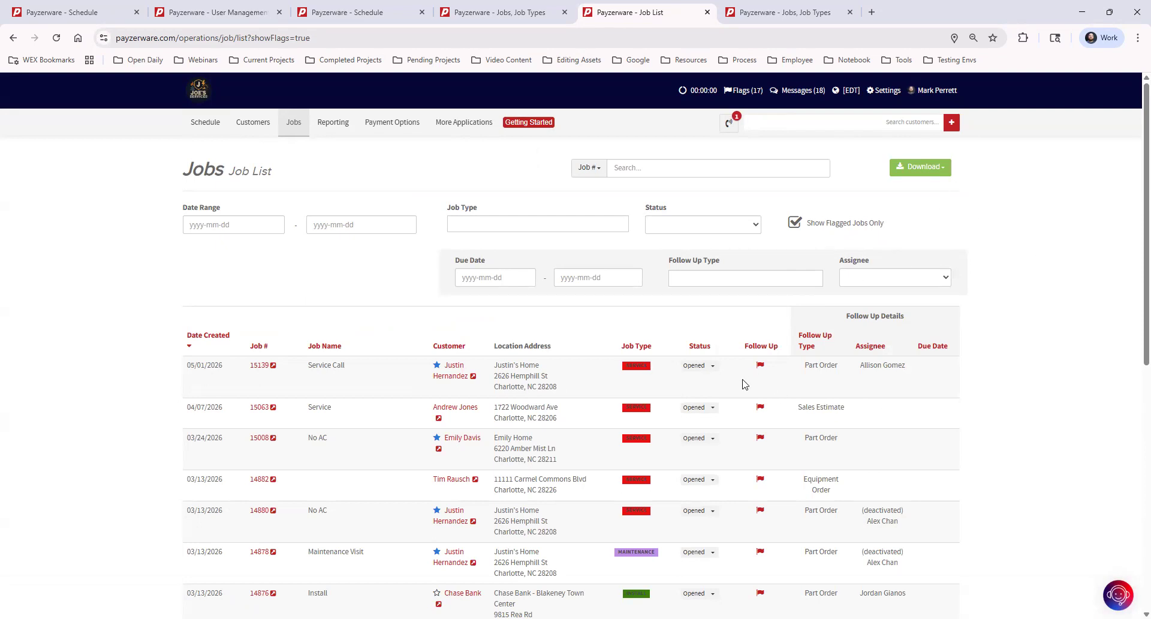
{"action": "scroll", "coordinate": [744, 429], "scroll_direction": "down", "scroll_amount": 8}
{"action": "scroll", "coordinate": [744, 433], "scroll_direction": "up", "scroll_amount": 8}
- Open the flagged Service Call job created 05/01/2026 and remove its Part Order follow-up flag
{"action": "left_click", "coordinate": [273, 367]}
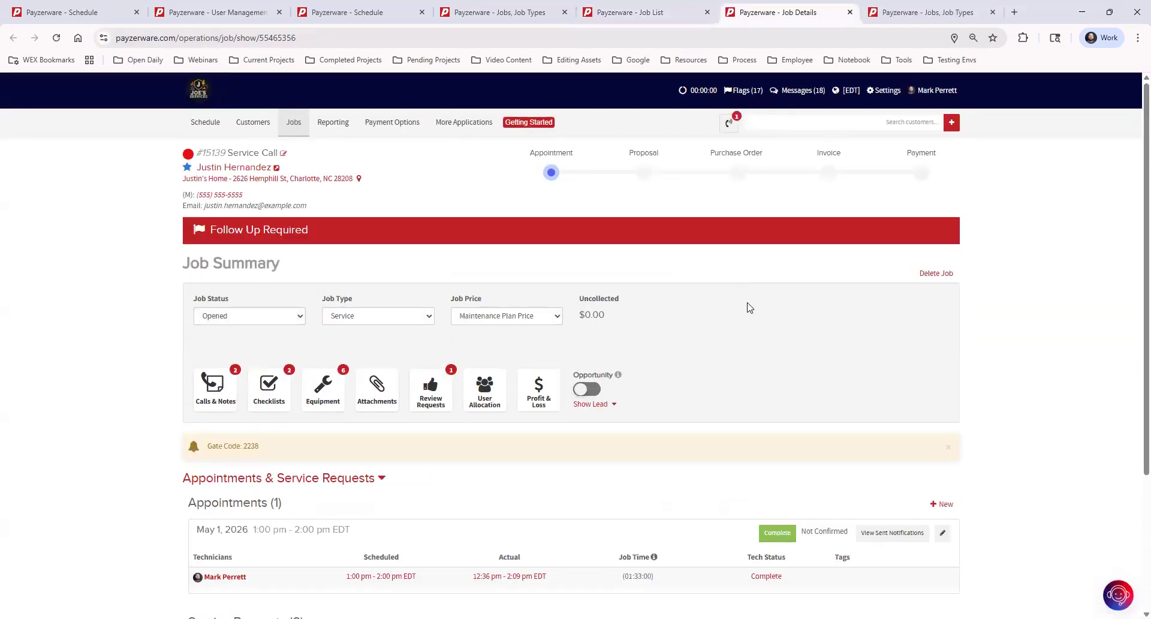
{"action": "left_click", "coordinate": [618, 229]}
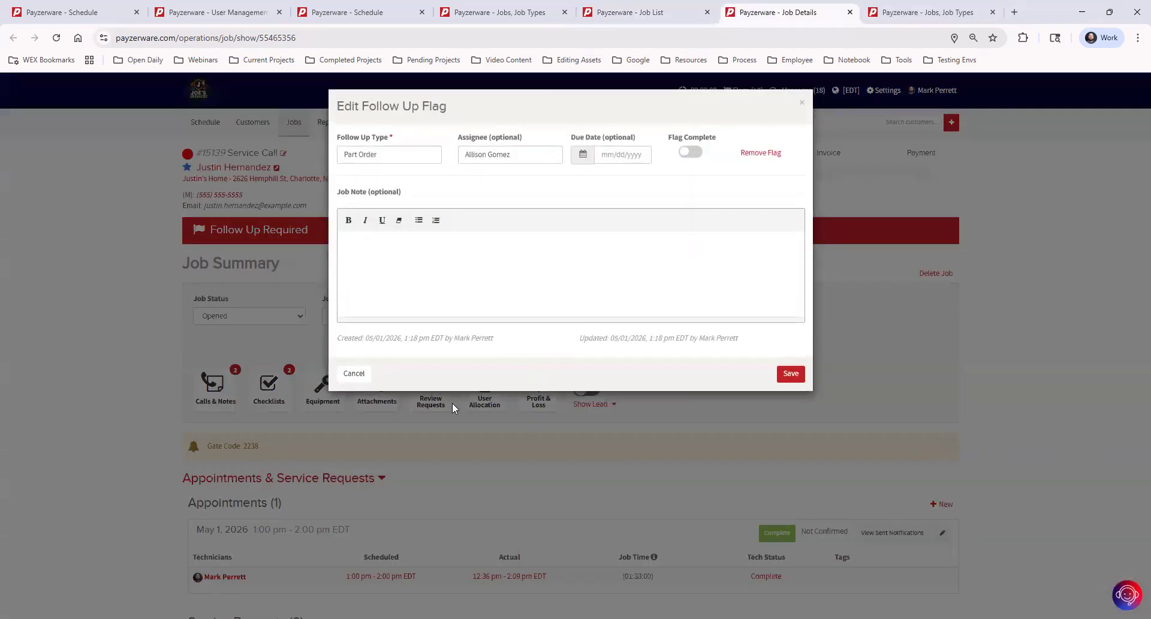
{"action": "left_click", "coordinate": [752, 153]}
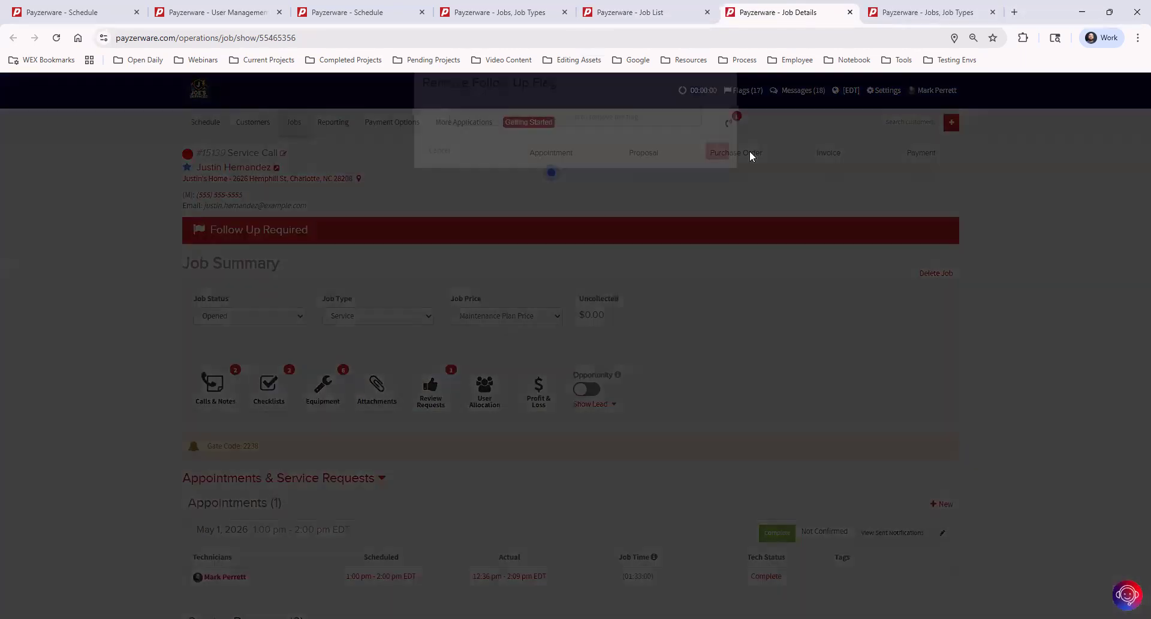
{"action": "left_click", "coordinate": [716, 174]}
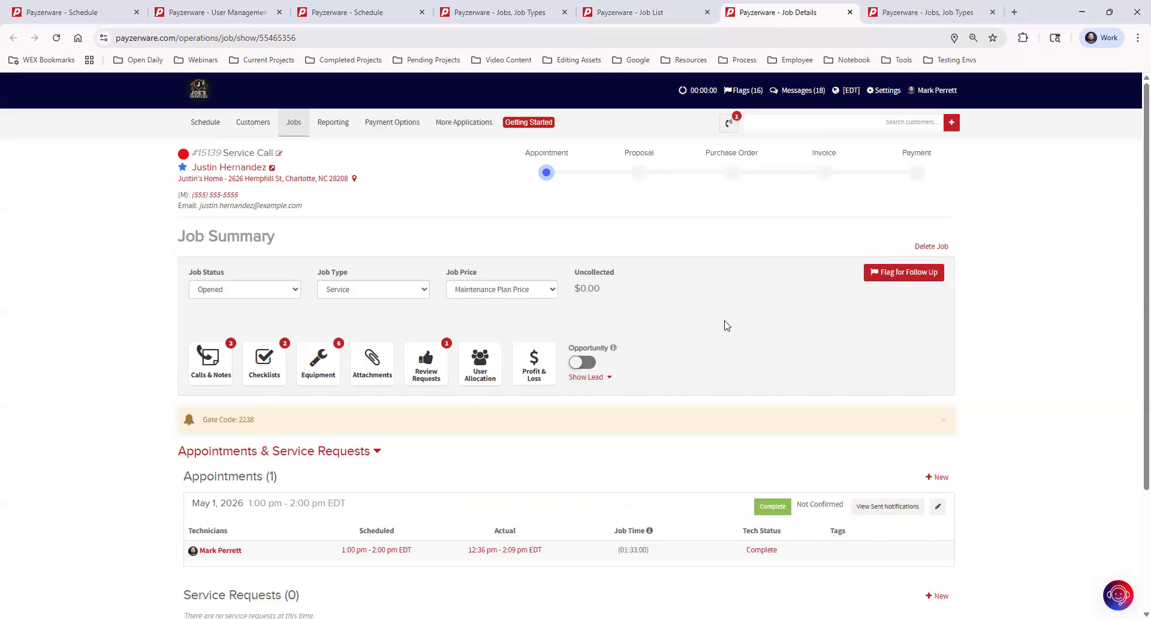
- Flag the job for a Part Order follow-up with the note "05-05-26 Part ordered, will be here monday." and save the flag
{"action": "left_click", "coordinate": [888, 274]}
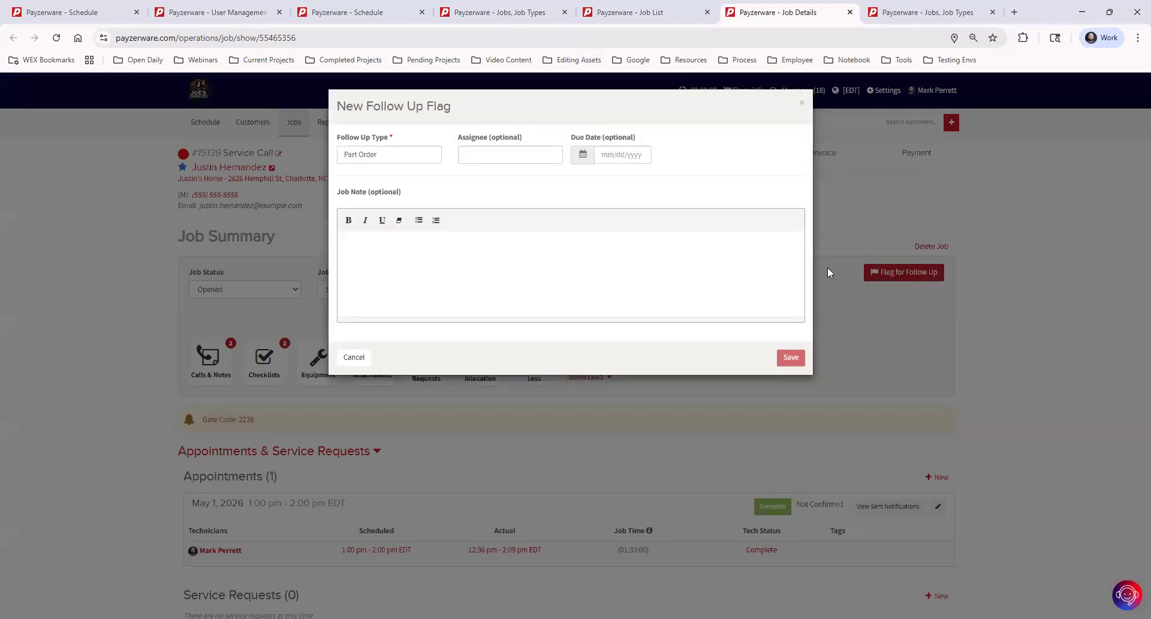
{"action": "left_click", "coordinate": [402, 155]}
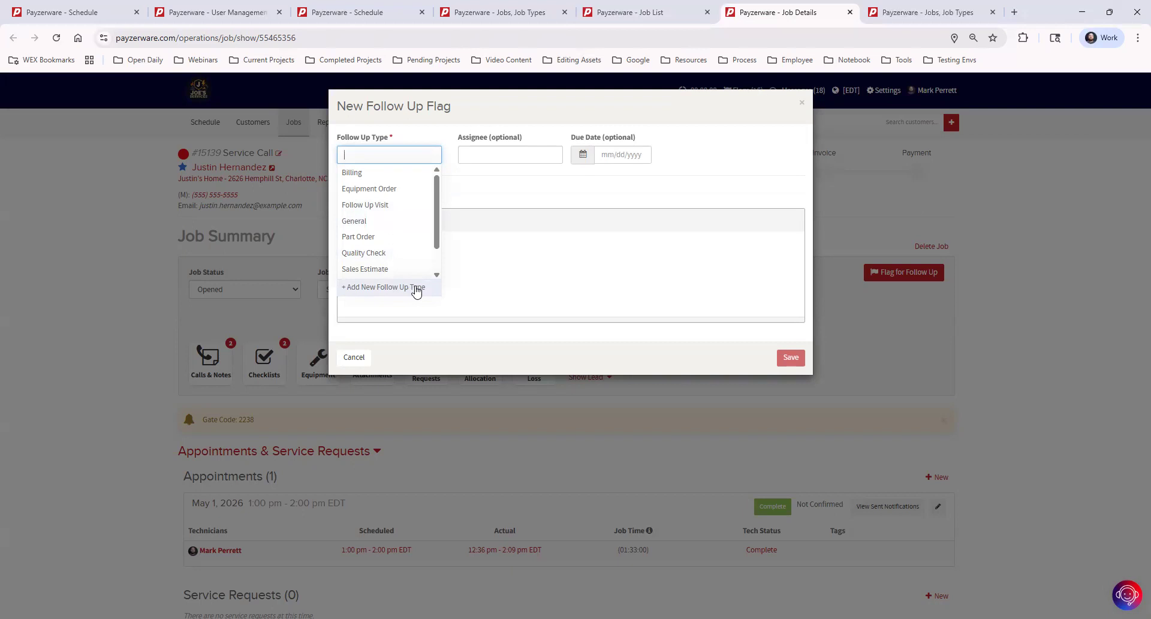
{"action": "scroll", "coordinate": [386, 231], "scroll_direction": "down", "scroll_amount": 1}
{"action": "scroll", "coordinate": [398, 236], "scroll_direction": "up", "scroll_amount": 1}
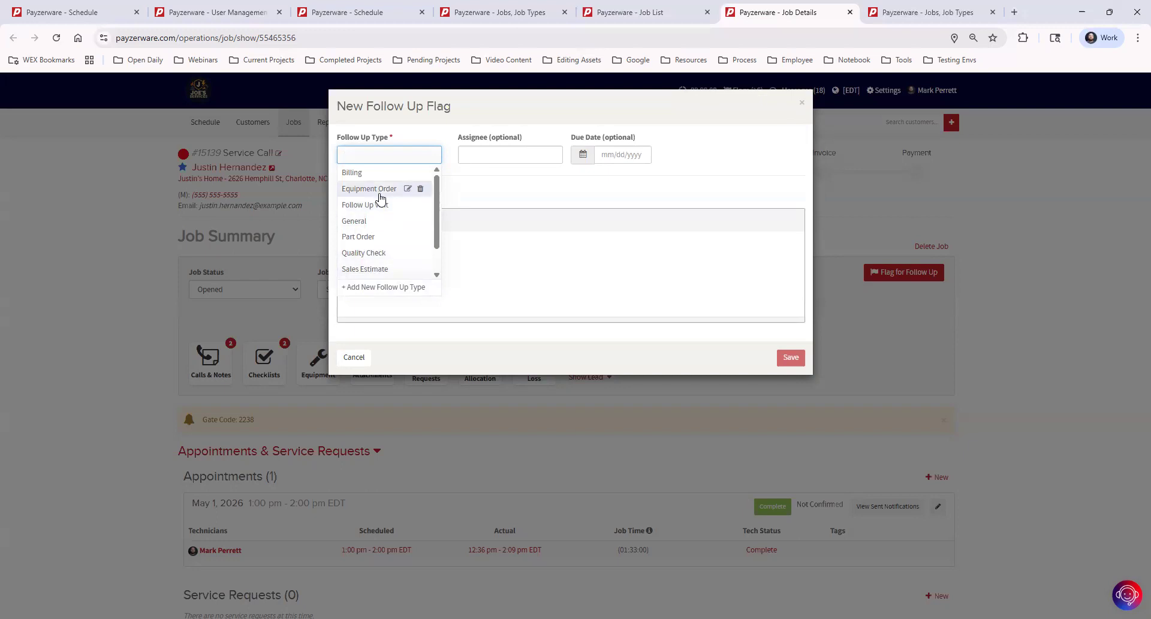
{"action": "left_click", "coordinate": [387, 238]}
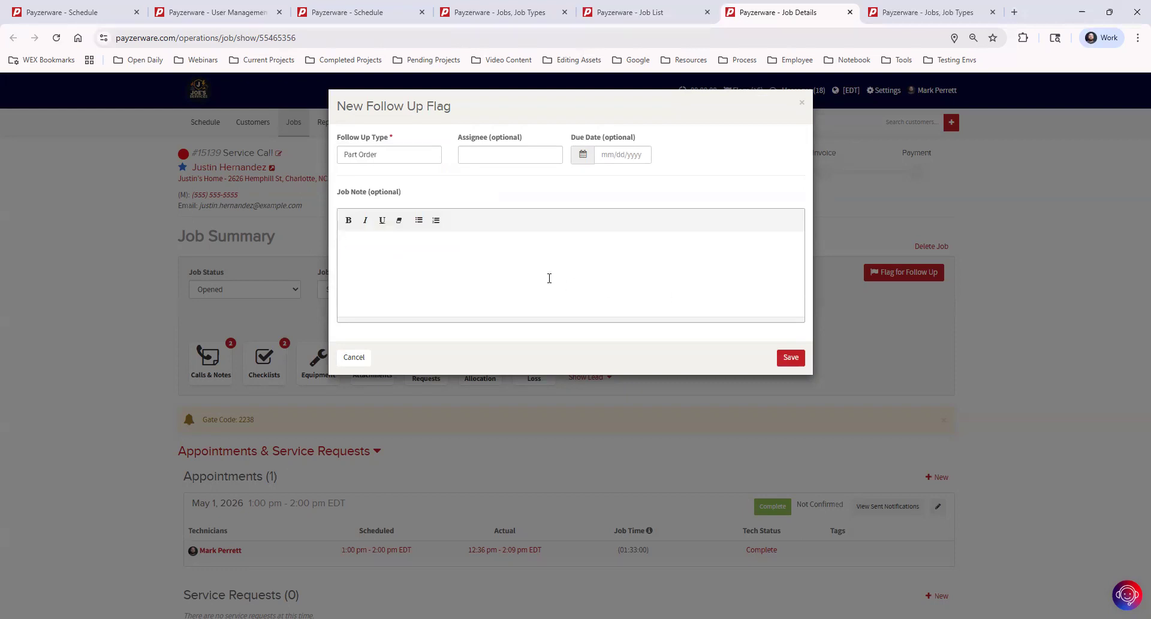
{"action": "type", "text": "05-05-26 Part ordered, will be here monday."}
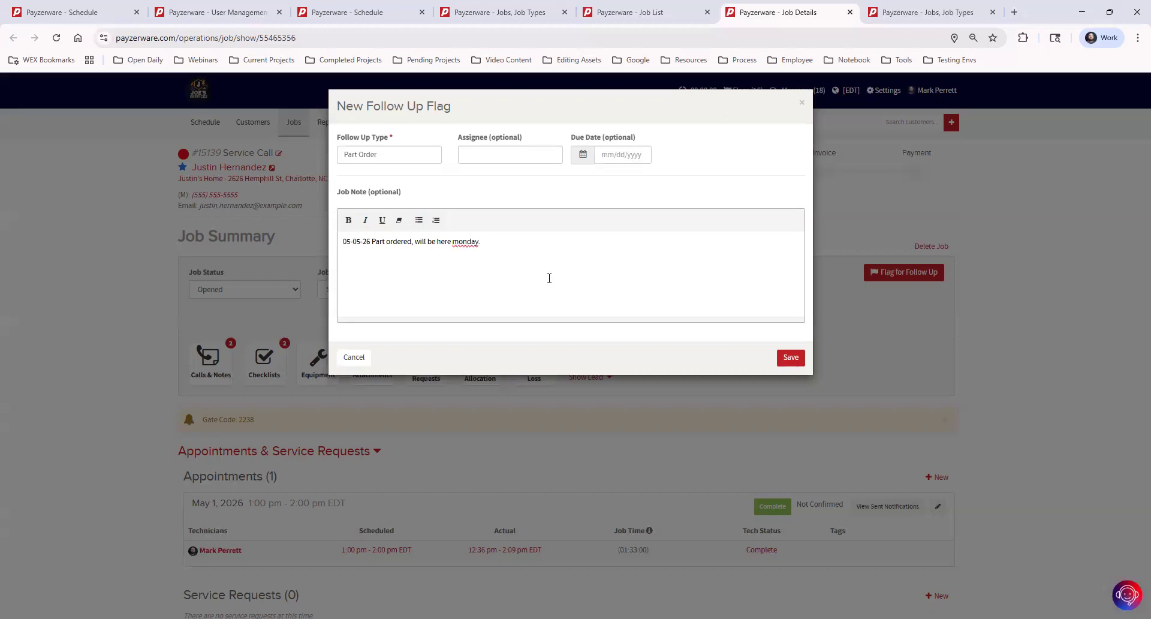
{"action": "left_click", "coordinate": [792, 357]}
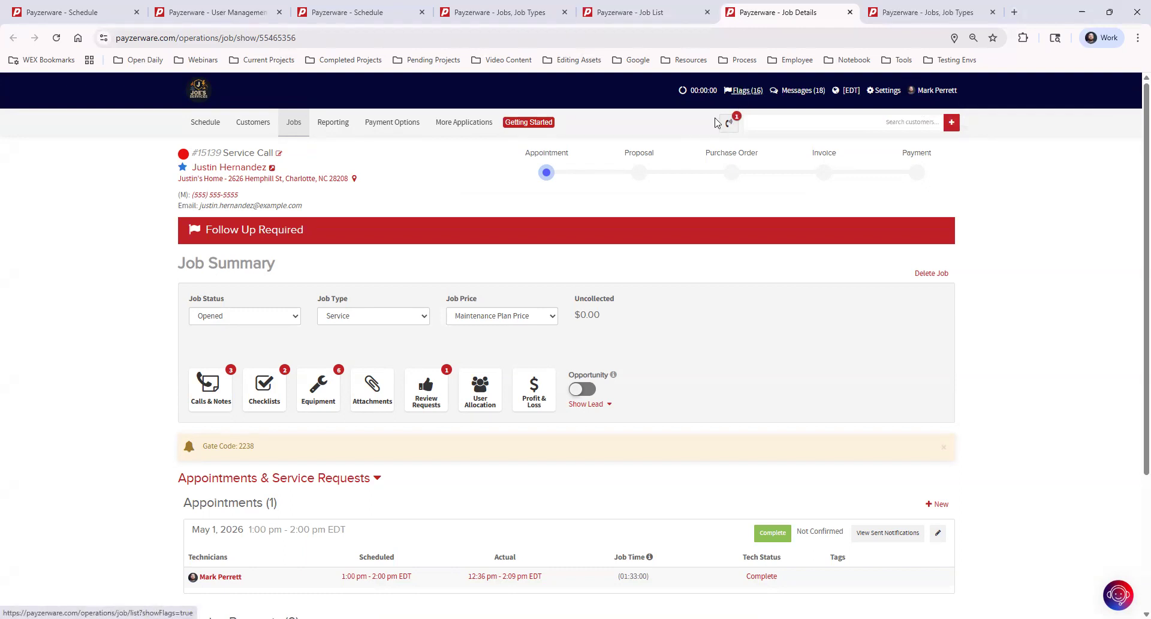
- Add the note "05-11-26 Part came in and was installed, job complete." to the follow-up flag, mark the flag complete and save it
{"action": "left_click", "coordinate": [585, 228]}
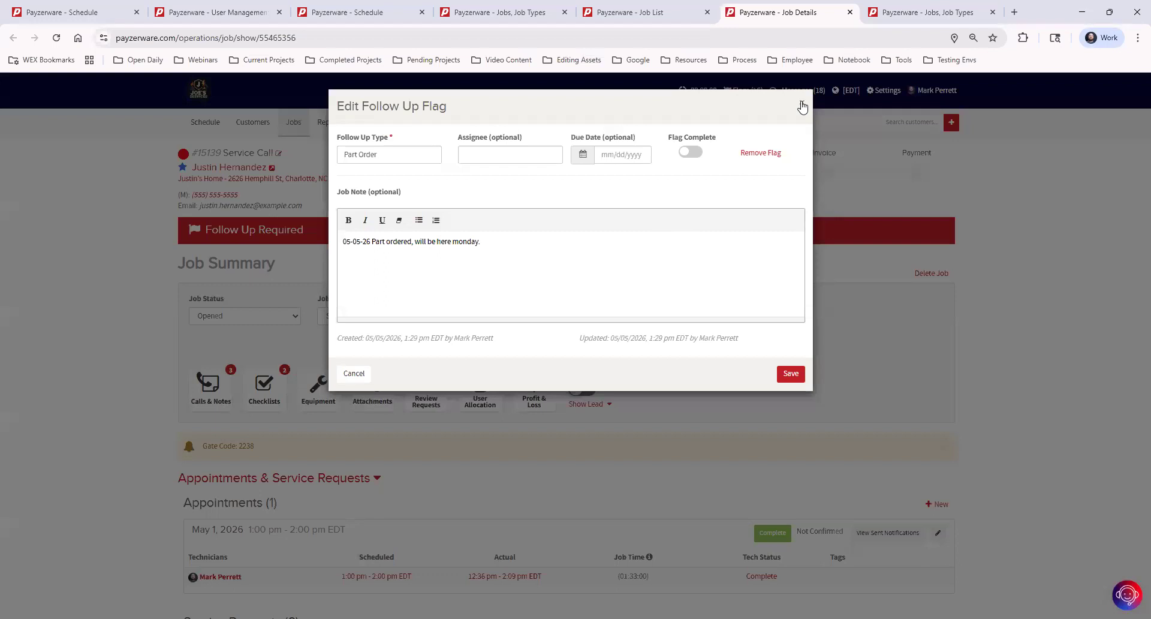
{"action": "left_click", "coordinate": [506, 271]}
{"action": "left_click", "coordinate": [383, 271]}
{"action": "type", "text": "05-11-26 Part came in and was installed"}
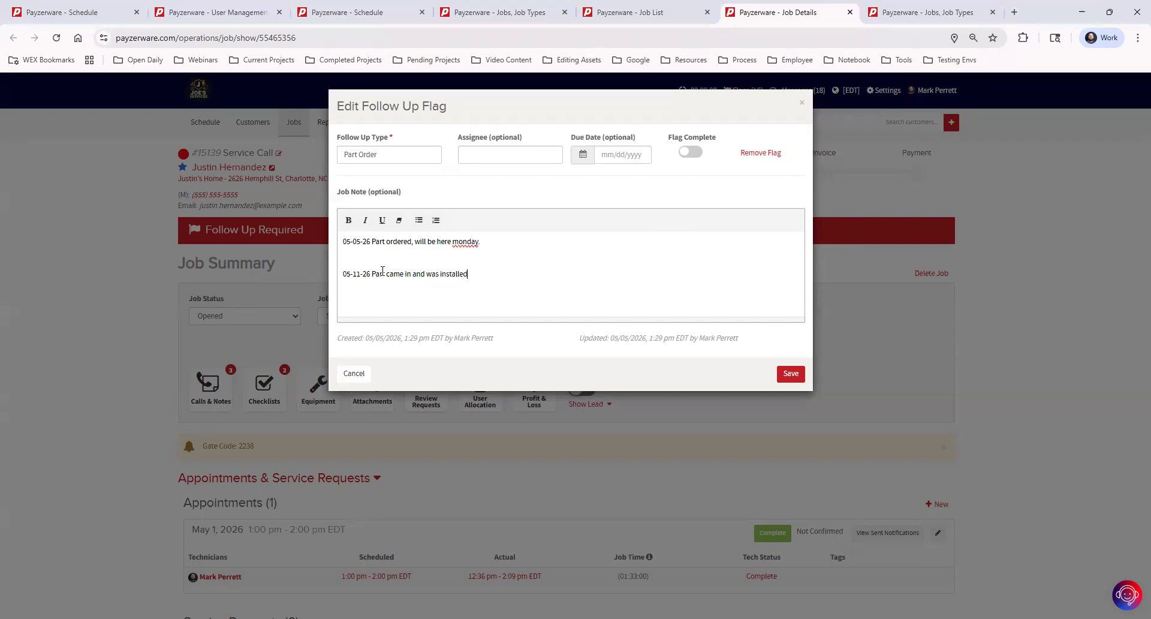
{"action": "type", "text": ", job complete."}
{"action": "left_click", "coordinate": [691, 152]}
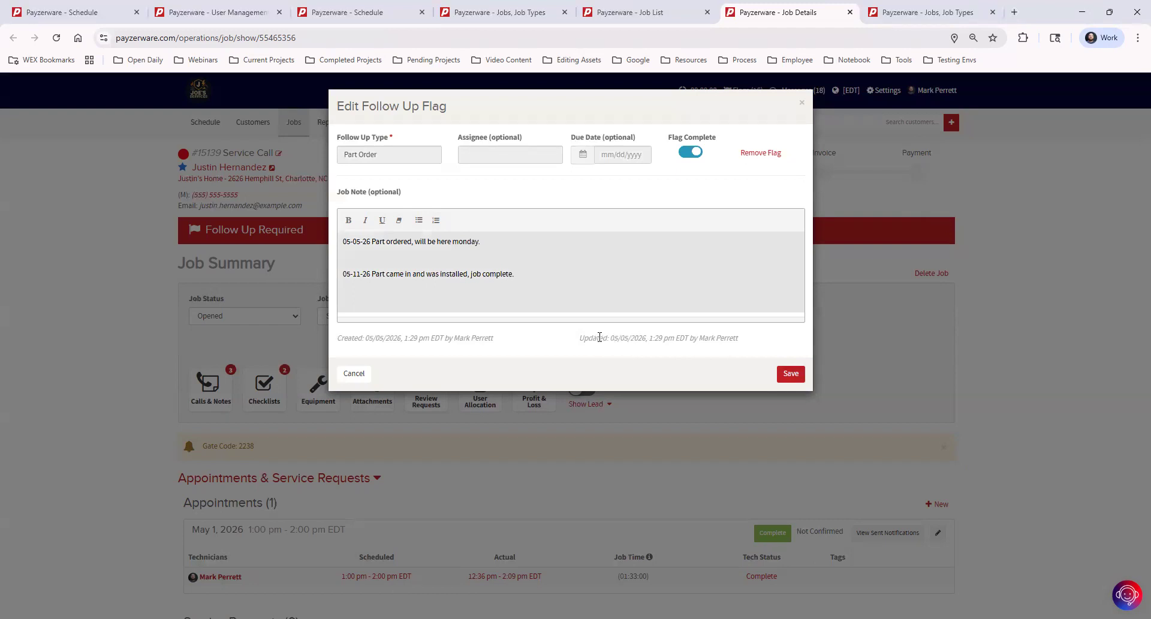
{"action": "left_click_drag", "start_coordinate": [579, 338], "coordinate": [742, 341]}
{"action": "left_click", "coordinate": [791, 374]}
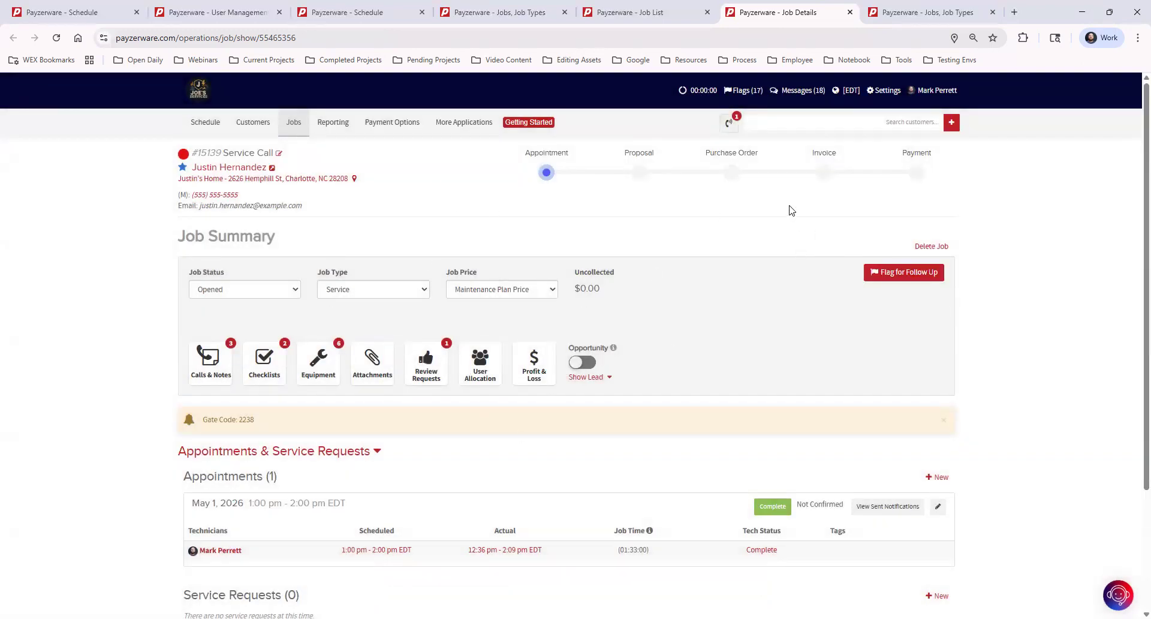
- Look through the flagged jobs list and view the Part Order flag on the No AC job created 03/24/2026
{"action": "left_click", "coordinate": [745, 91]}
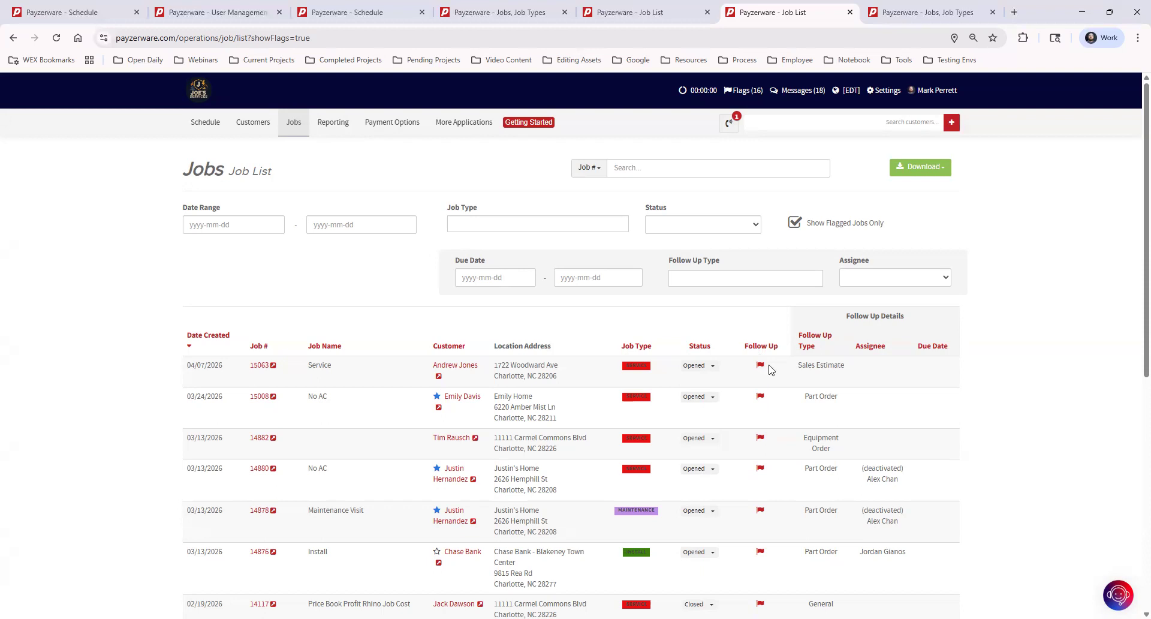
{"action": "scroll", "coordinate": [774, 364], "scroll_direction": "down", "scroll_amount": 8}
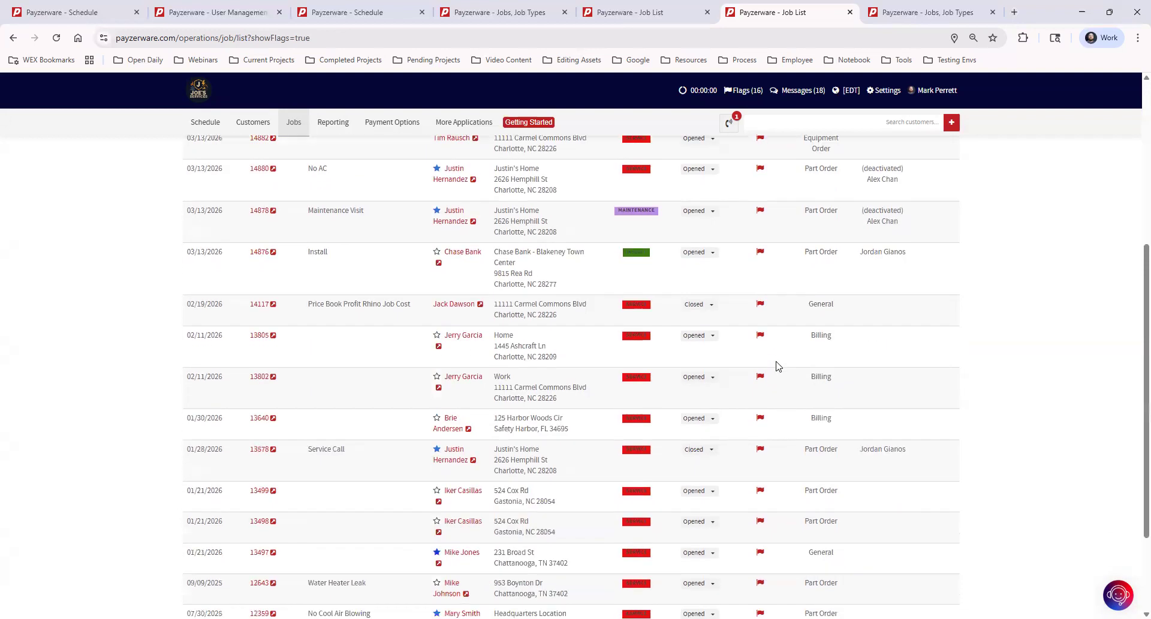
{"action": "scroll", "coordinate": [775, 365], "scroll_direction": "up", "scroll_amount": 7}
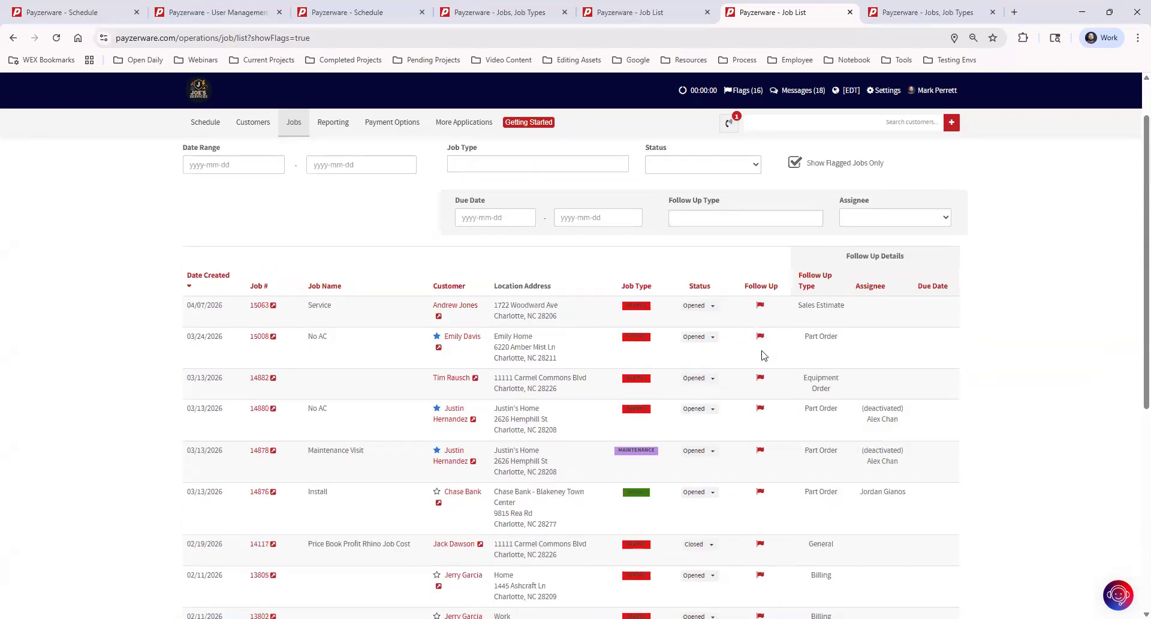
{"action": "left_click", "coordinate": [761, 338]}
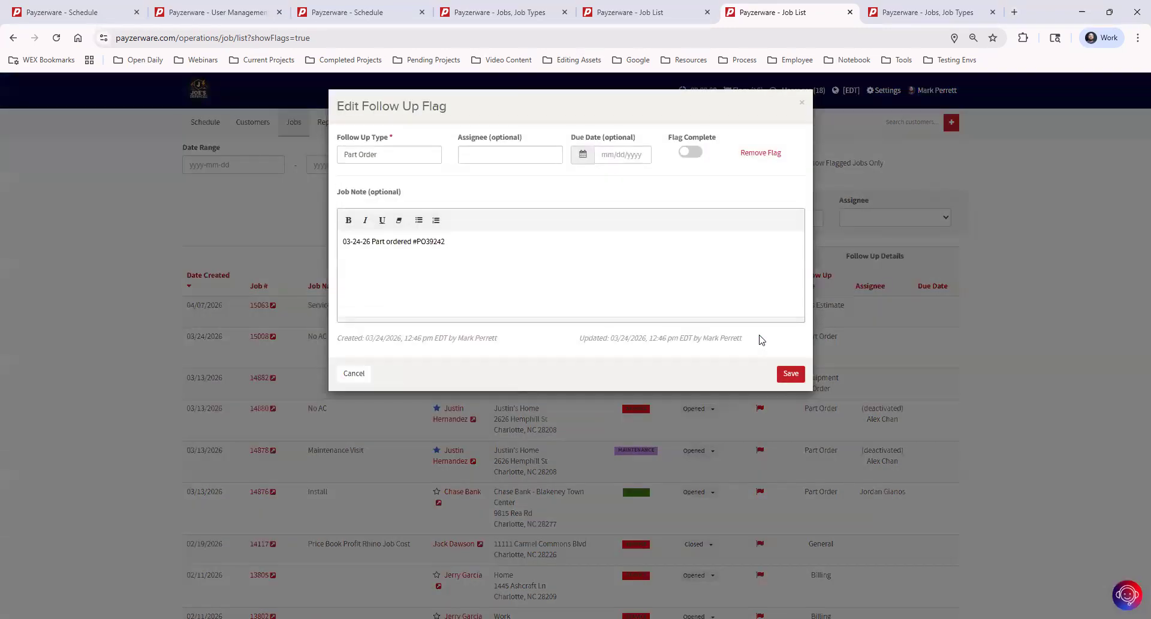
{"action": "left_click", "coordinate": [802, 102]}
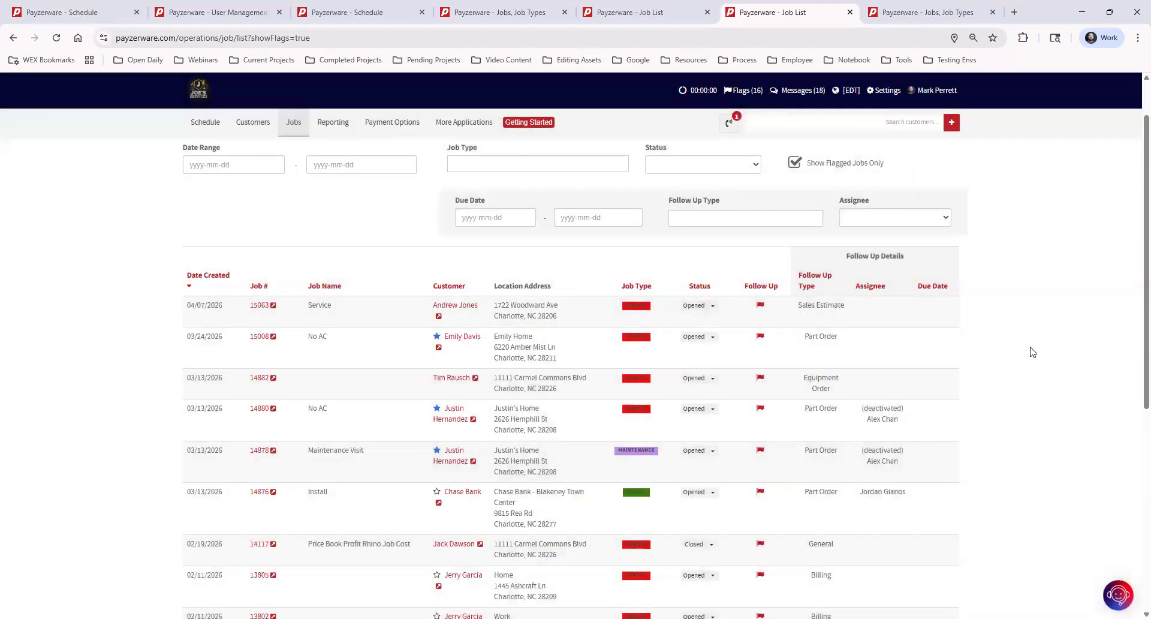
{"action": "scroll", "coordinate": [1038, 348], "scroll_direction": "up", "scroll_amount": 1}
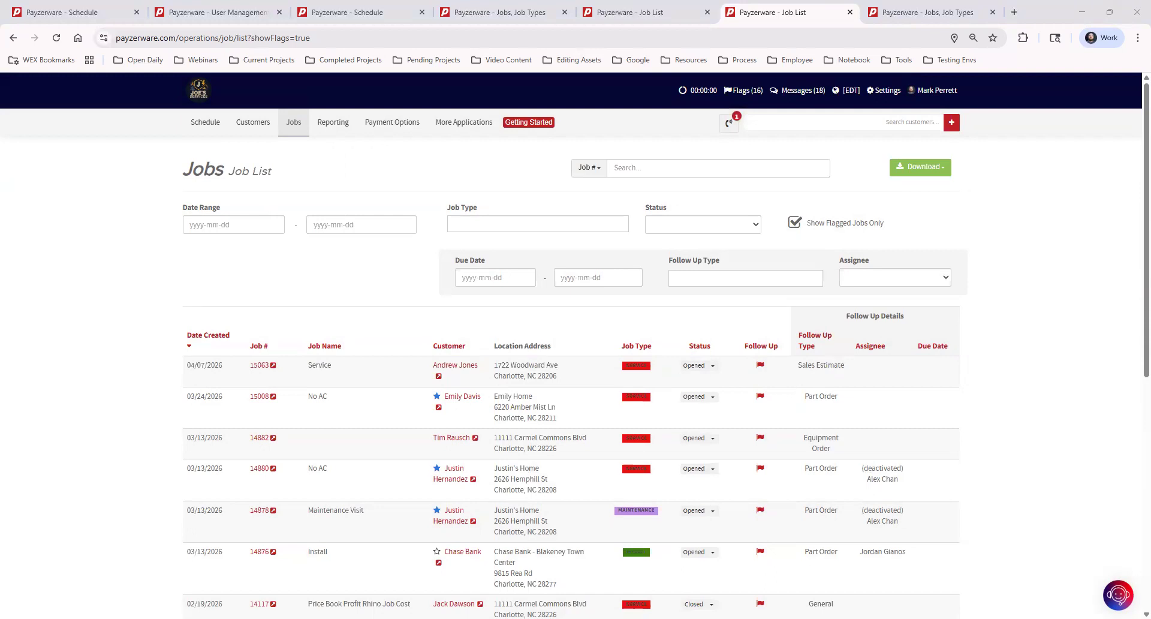
- On the schedule, review the Unschedule, Cancel and Delete options for the fourth technician's 3 PM appointment, closing without saving
{"action": "left_click", "coordinate": [88, 13]}
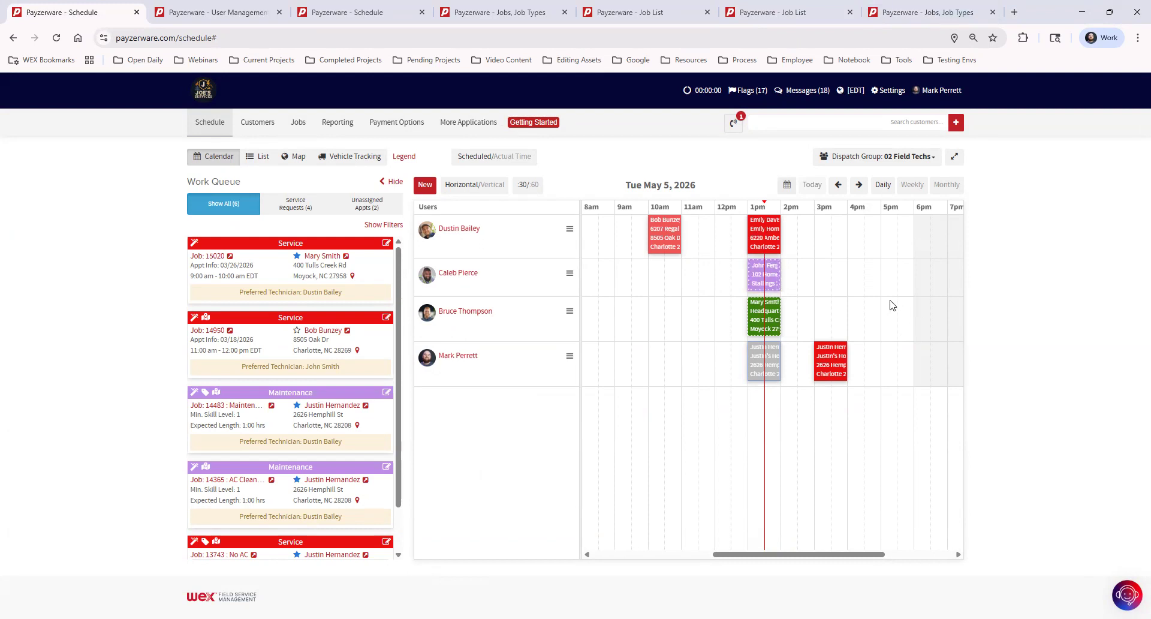
{"action": "left_click", "coordinate": [830, 360]}
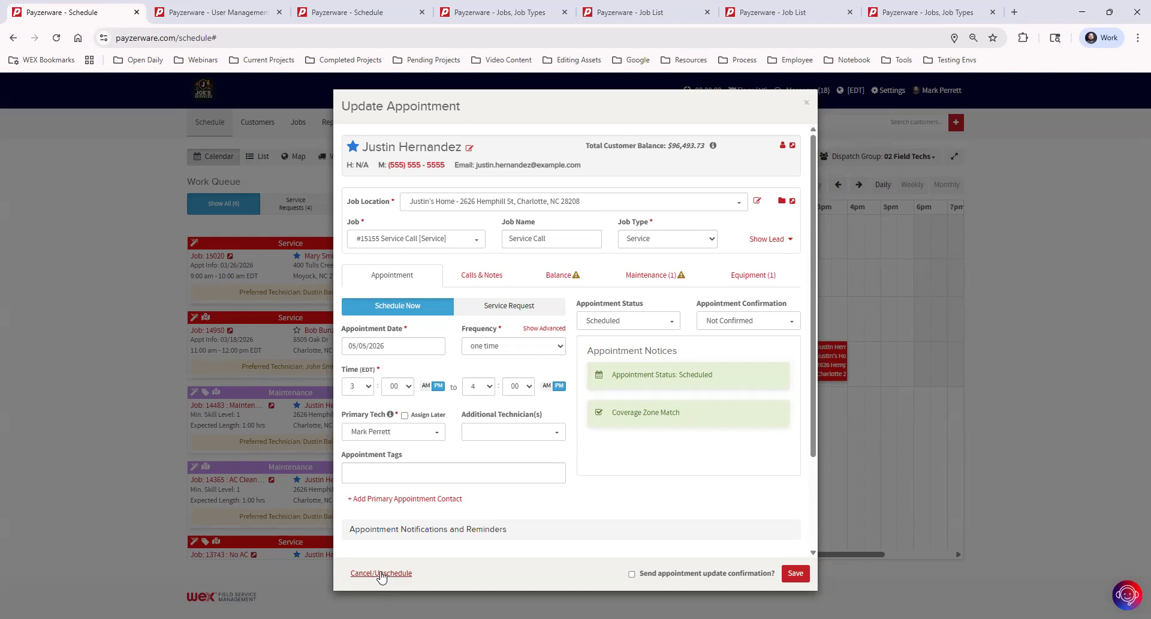
{"action": "left_click", "coordinate": [381, 573]}
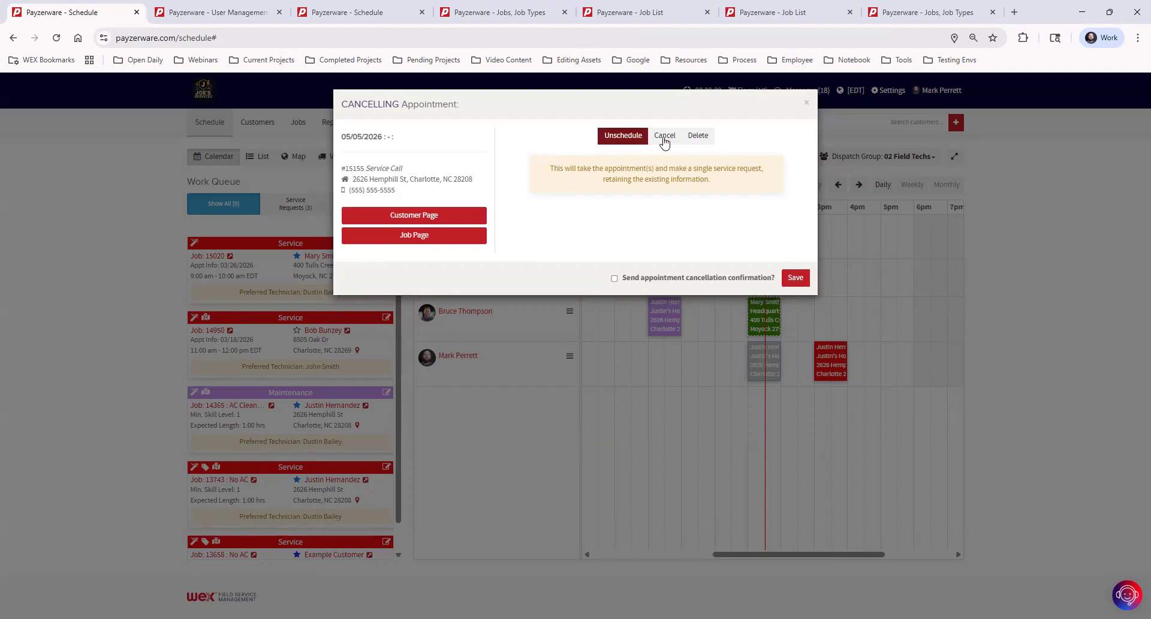
{"action": "left_click", "coordinate": [664, 137]}
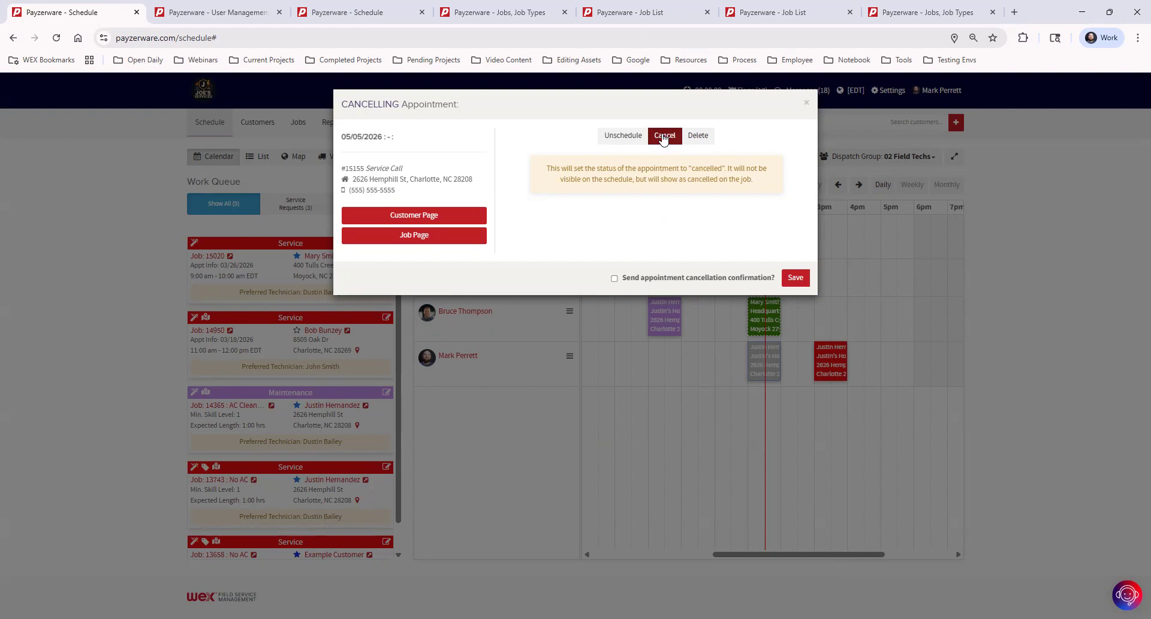
{"action": "left_click", "coordinate": [695, 136]}
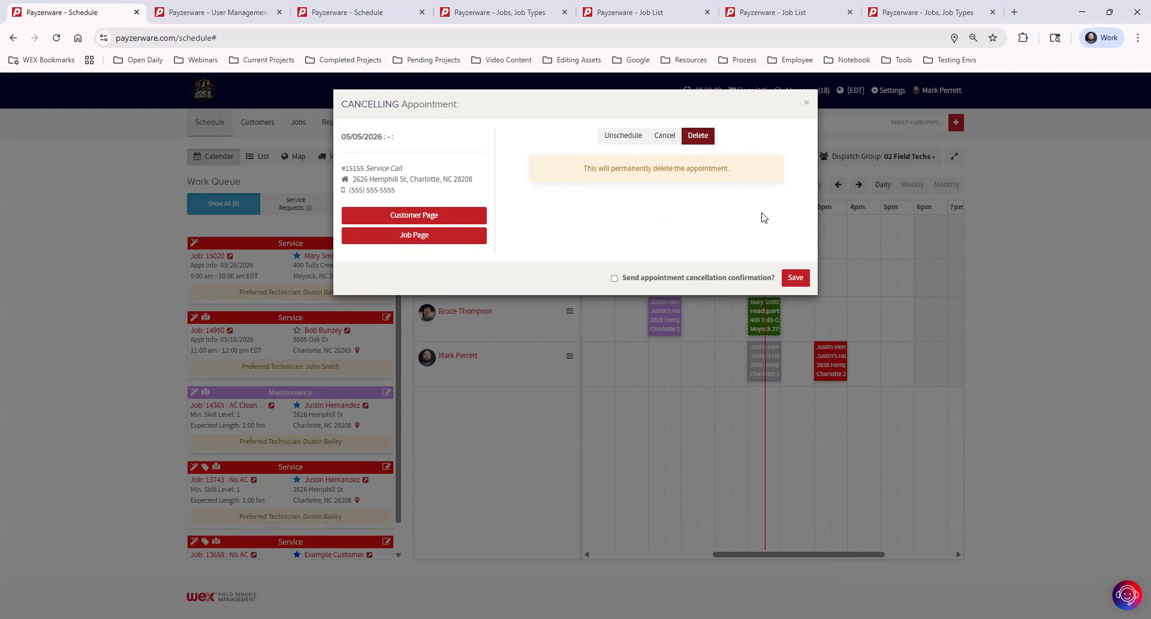
{"action": "left_click", "coordinate": [615, 280]}
{"action": "left_click", "coordinate": [808, 106]}
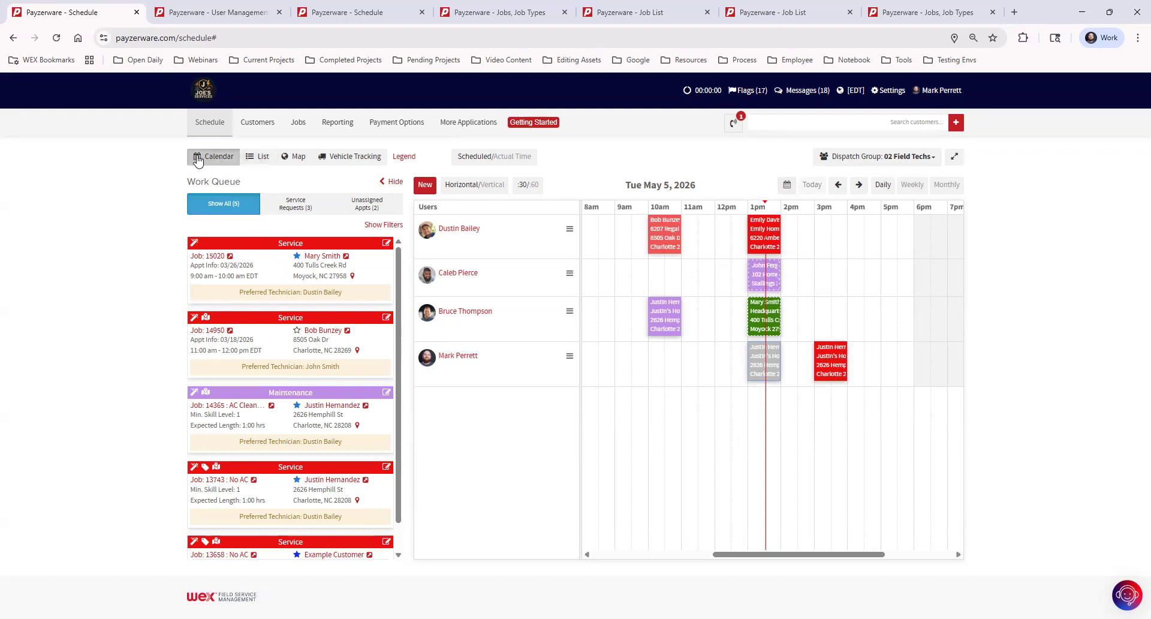
- View the day's schedule as a list and on the map, and examine the route of the technician in central Charlotte
{"action": "left_click", "coordinate": [259, 158]}
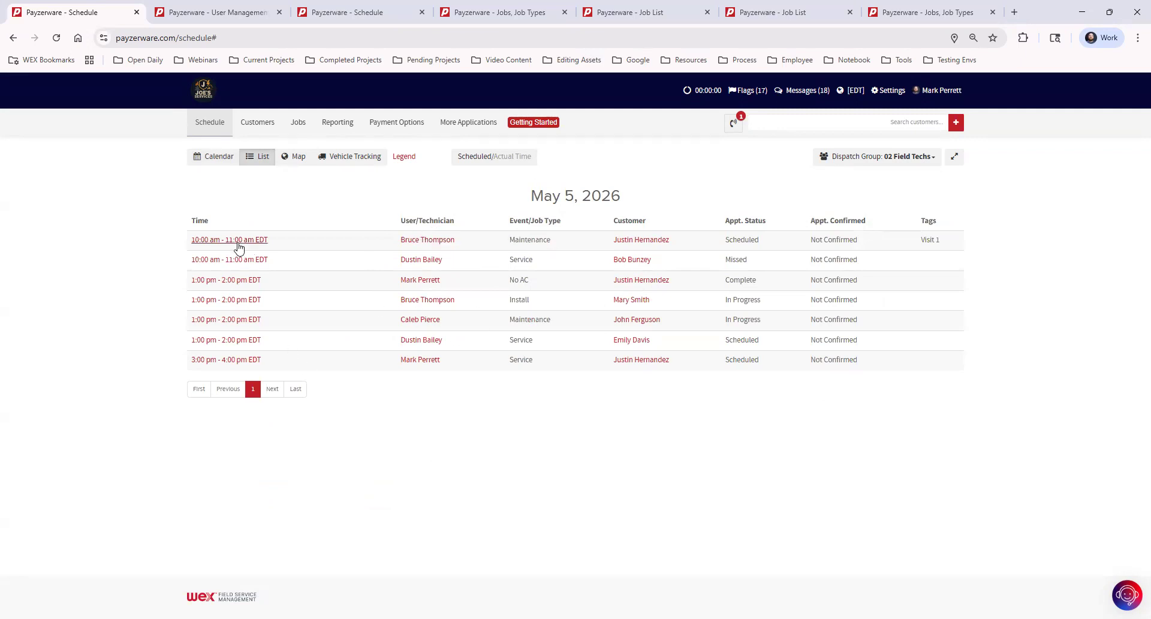
{"action": "left_click", "coordinate": [294, 158]}
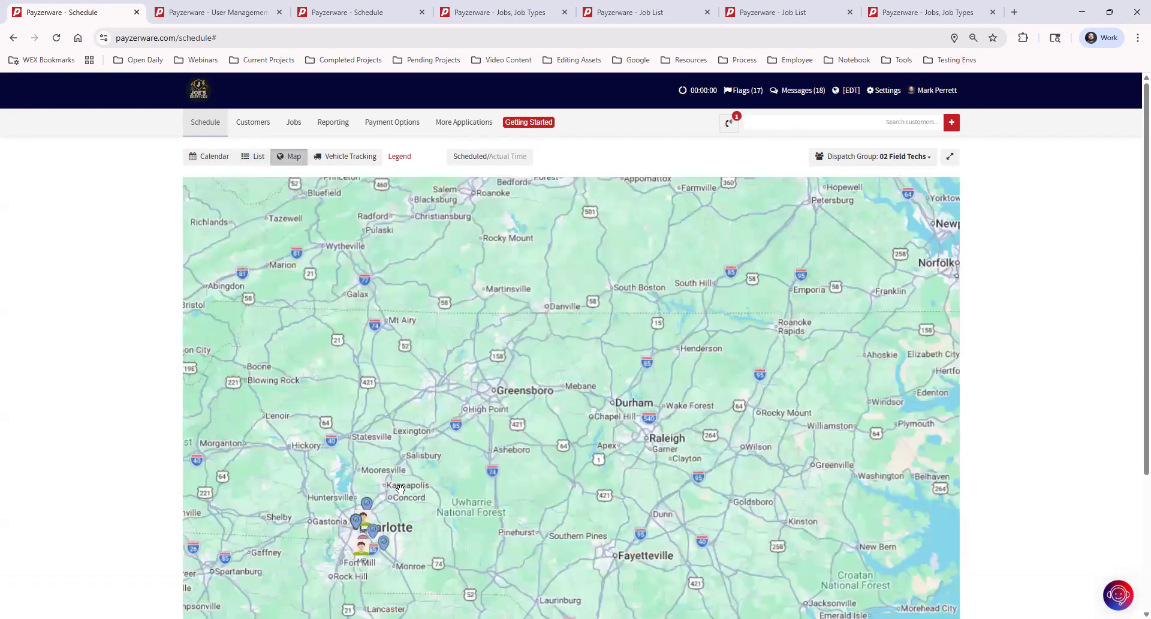
{"action": "scroll", "coordinate": [550, 430], "scroll_direction": "up", "scroll_amount": 3}
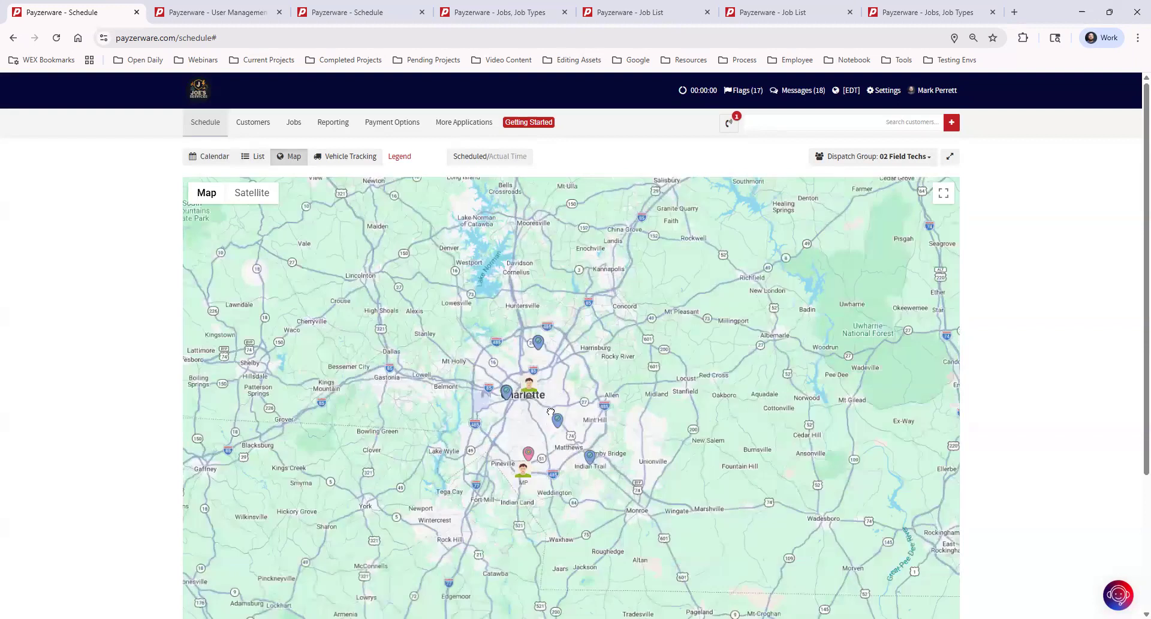
{"action": "scroll", "coordinate": [520, 428], "scroll_direction": "up", "scroll_amount": 3}
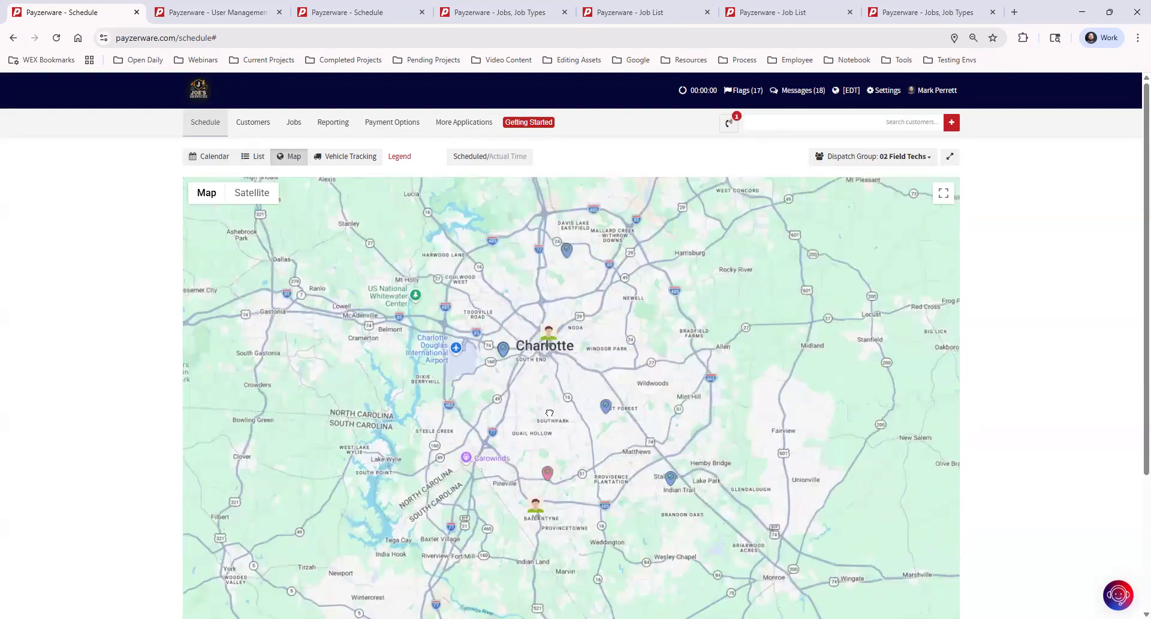
{"action": "left_click", "coordinate": [539, 342]}
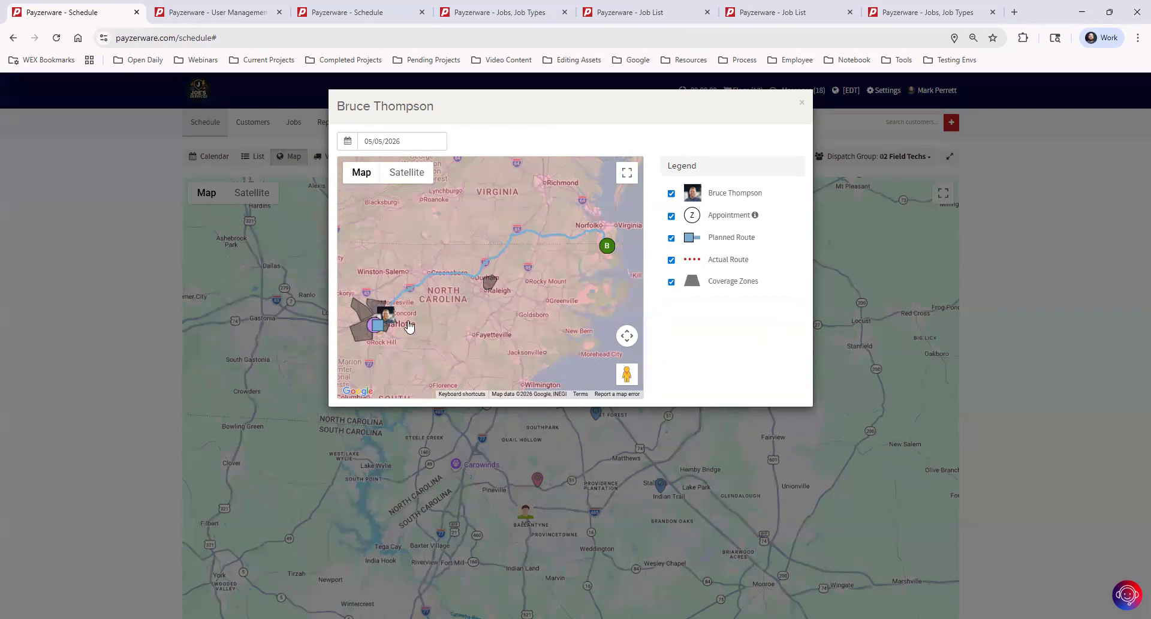
{"action": "left_click", "coordinate": [803, 107]}
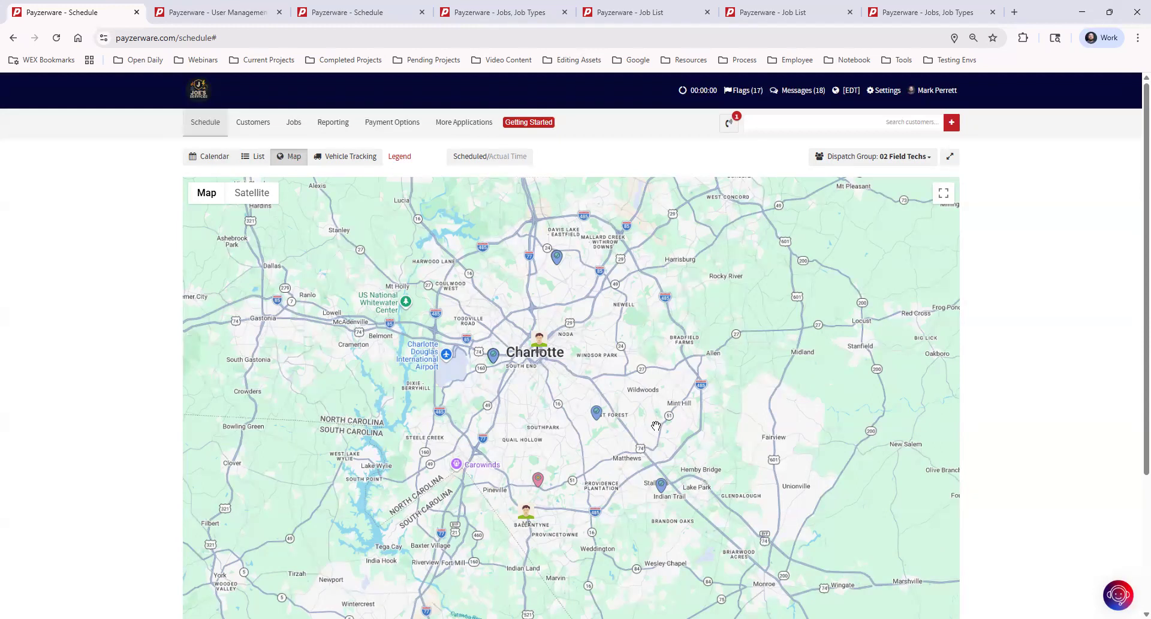
- Review the Calendar Legend's Appointments, Dispatcher, View, Technician and Job Types sections, and close it
{"action": "left_click", "coordinate": [400, 156]}
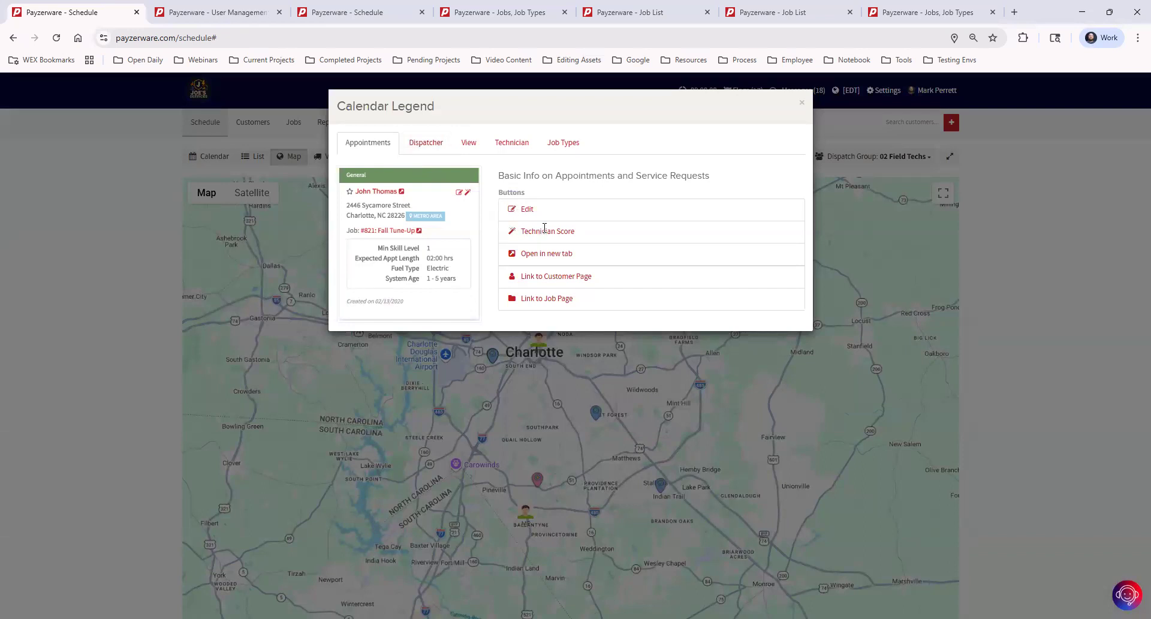
{"action": "left_click", "coordinate": [427, 144]}
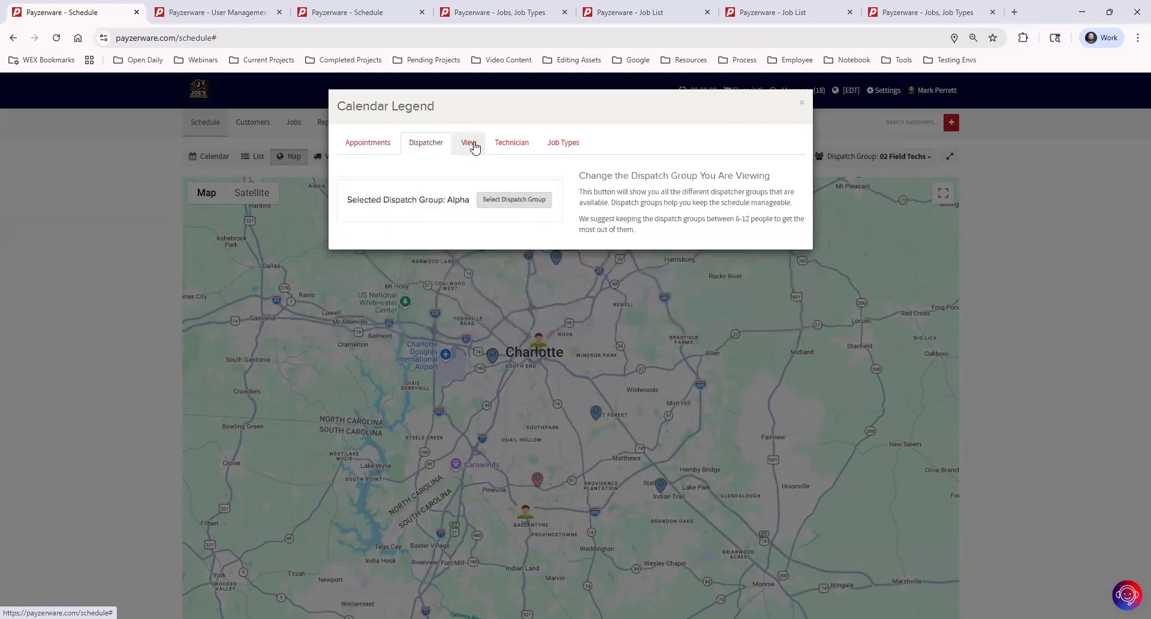
{"action": "left_click", "coordinate": [472, 145]}
{"action": "left_click", "coordinate": [519, 144]}
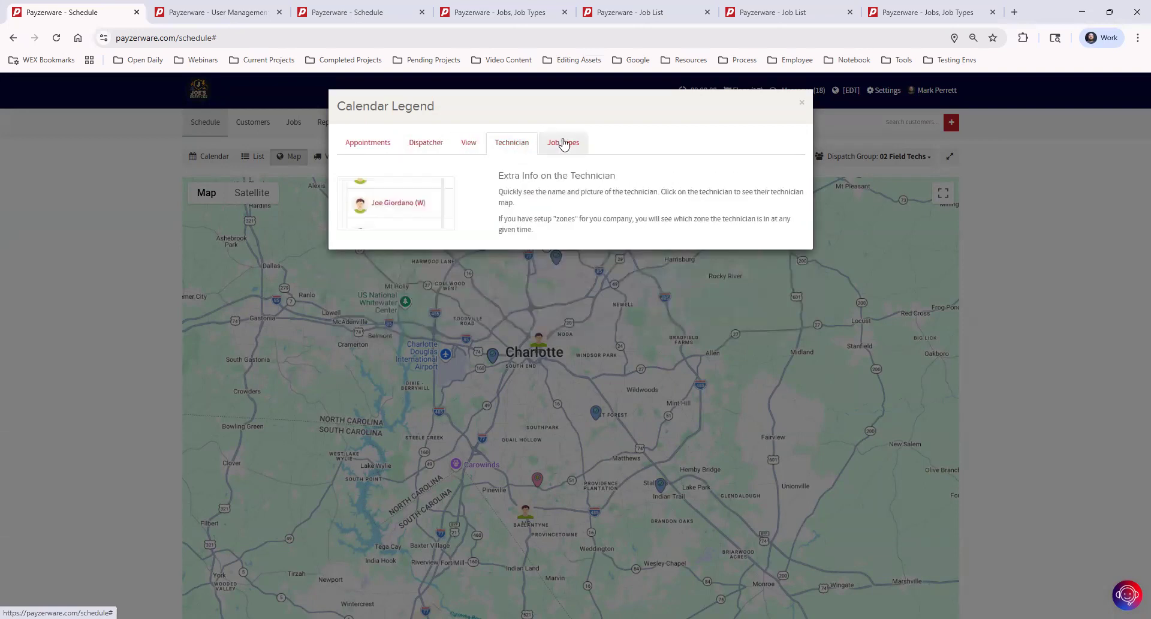
{"action": "left_click", "coordinate": [564, 144]}
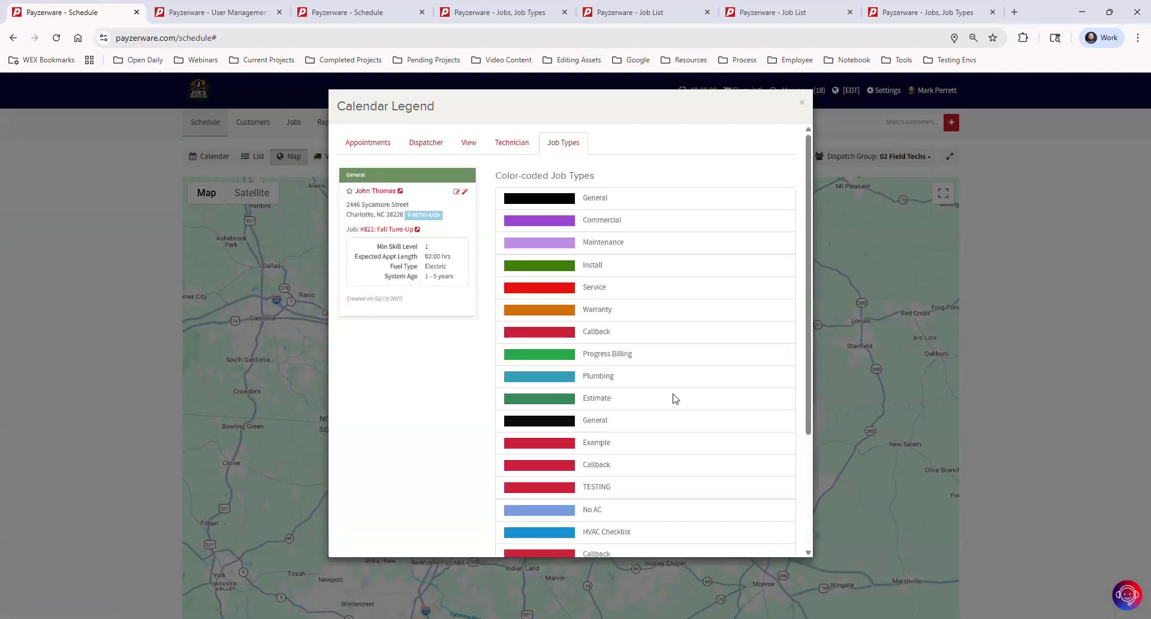
{"action": "left_click", "coordinate": [803, 104]}
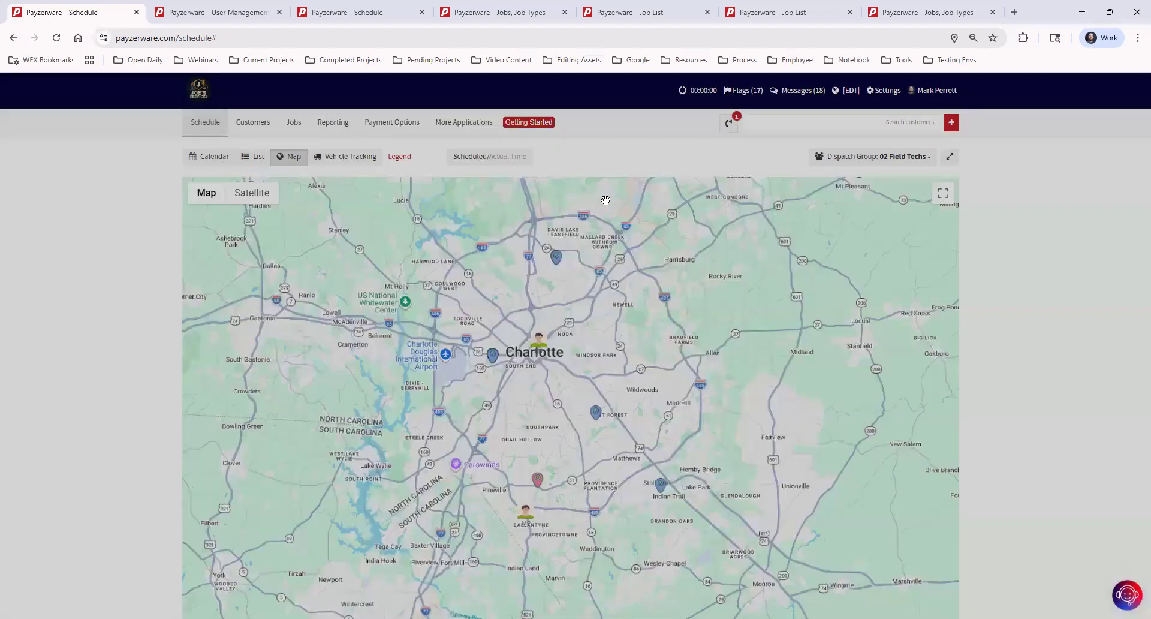
- Return the schedule to the calendar view and hide the work queue
{"action": "left_click", "coordinate": [211, 158]}
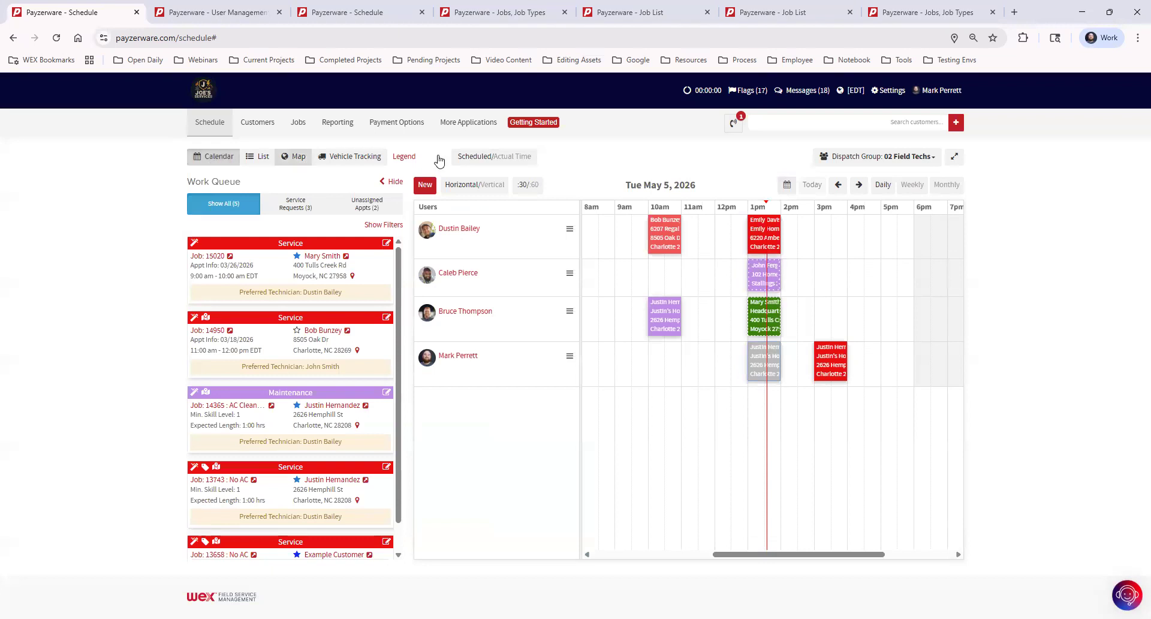
{"action": "left_click", "coordinate": [391, 183]}
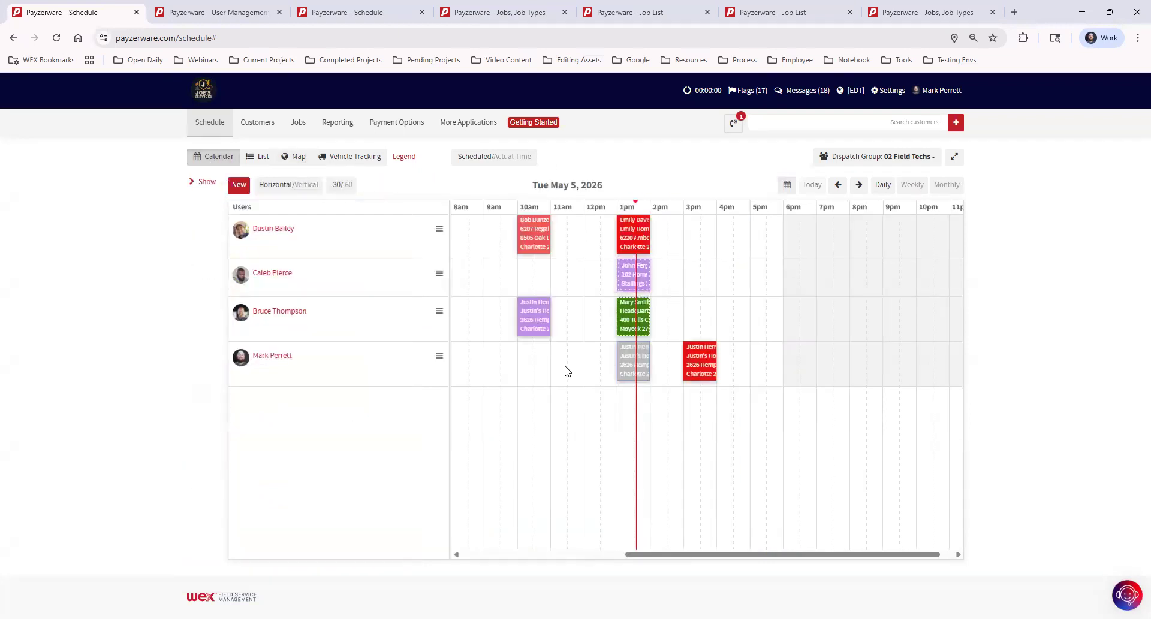
- Show the work queue, hide it again, and expand the schedule to full width
{"action": "left_click", "coordinate": [204, 182]}
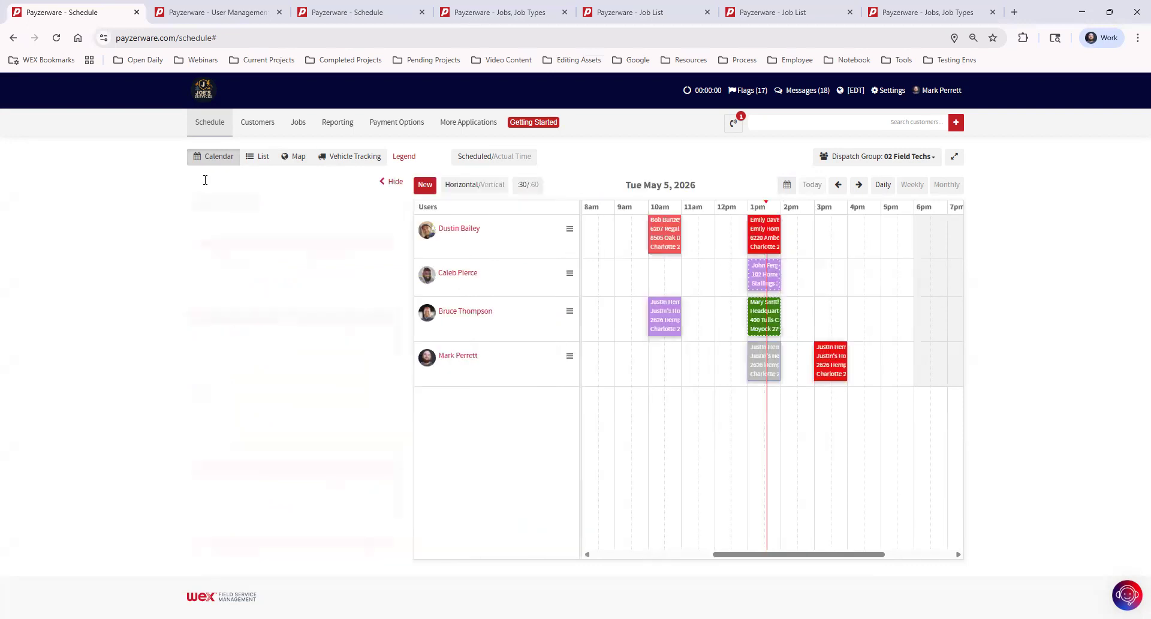
{"action": "left_click", "coordinate": [394, 183]}
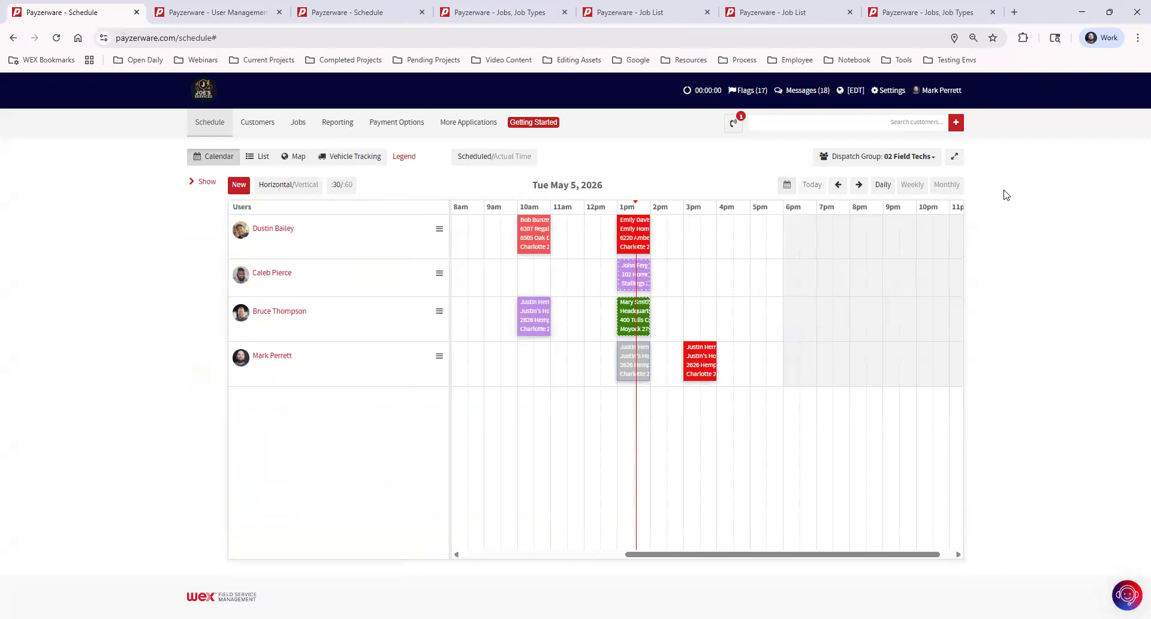
{"action": "left_click", "coordinate": [954, 157]}
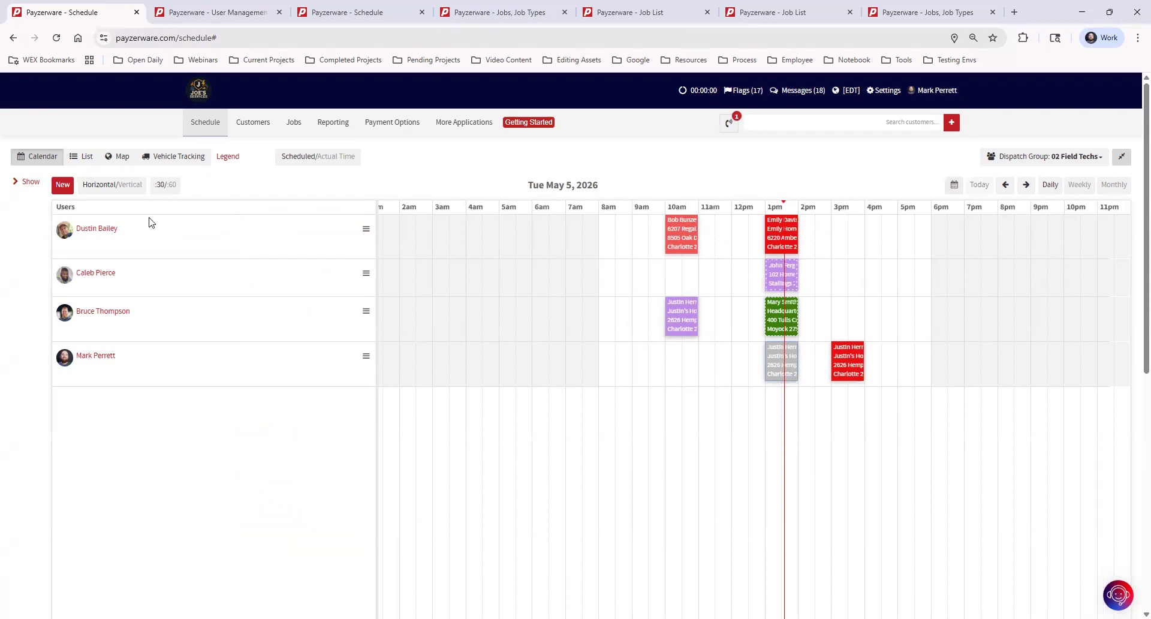
- View the day's schedule in the vertical layout and at 60-minute intervals, returning to the horizontal layout and 30-minute intervals
{"action": "left_click", "coordinate": [111, 187]}
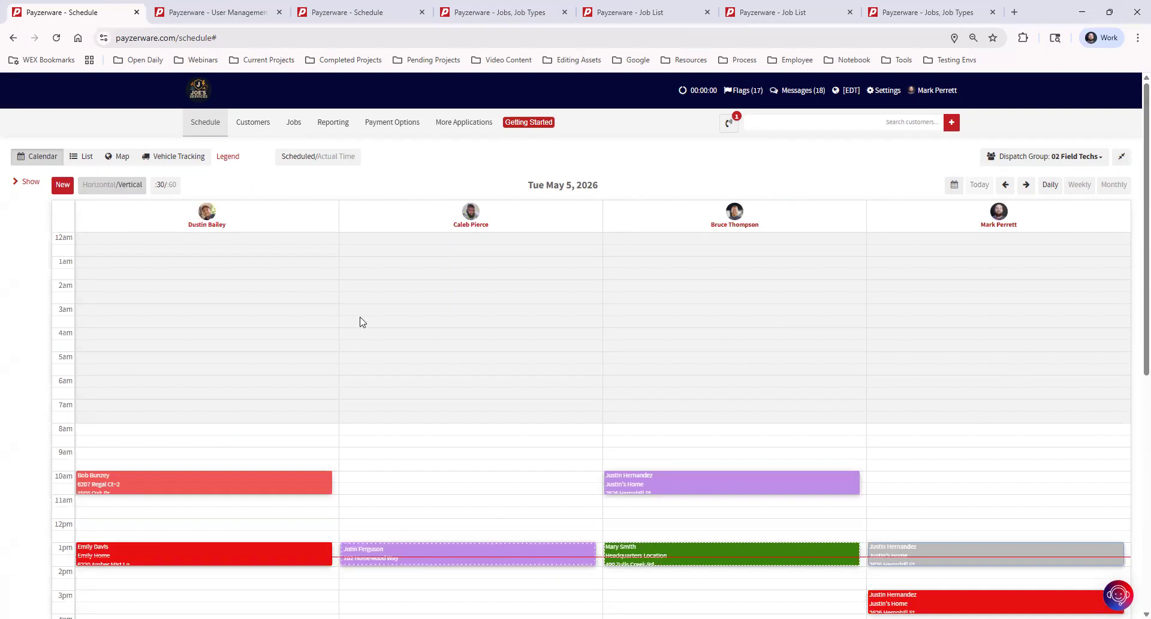
{"action": "scroll", "coordinate": [497, 411], "scroll_direction": "down", "scroll_amount": 4}
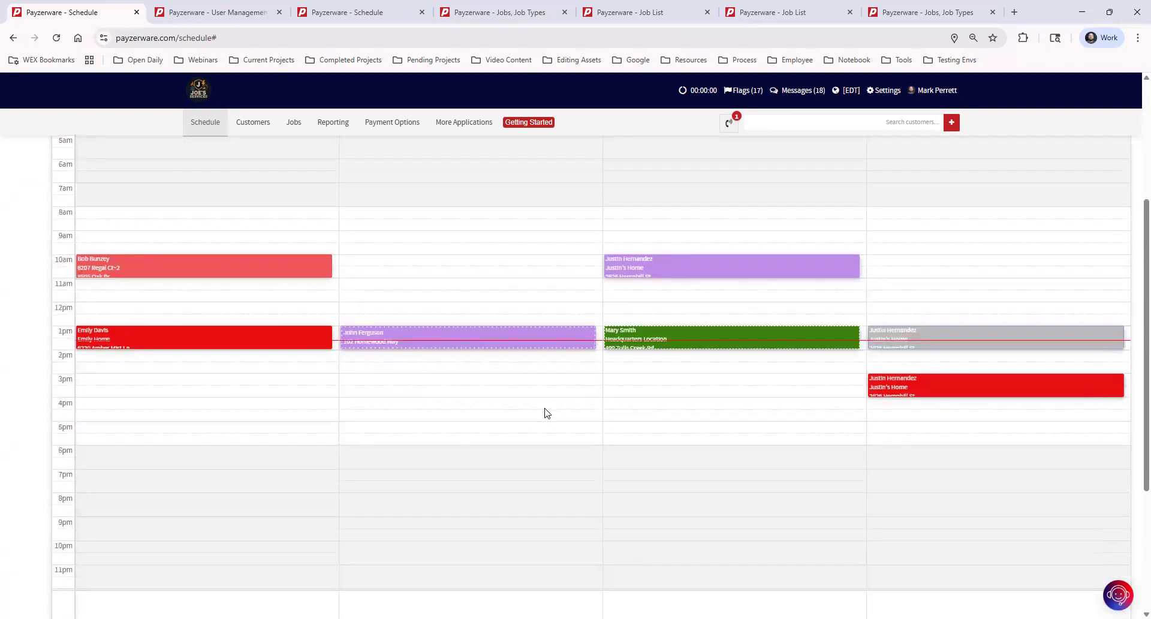
{"action": "scroll", "coordinate": [546, 413], "scroll_direction": "up", "scroll_amount": 4}
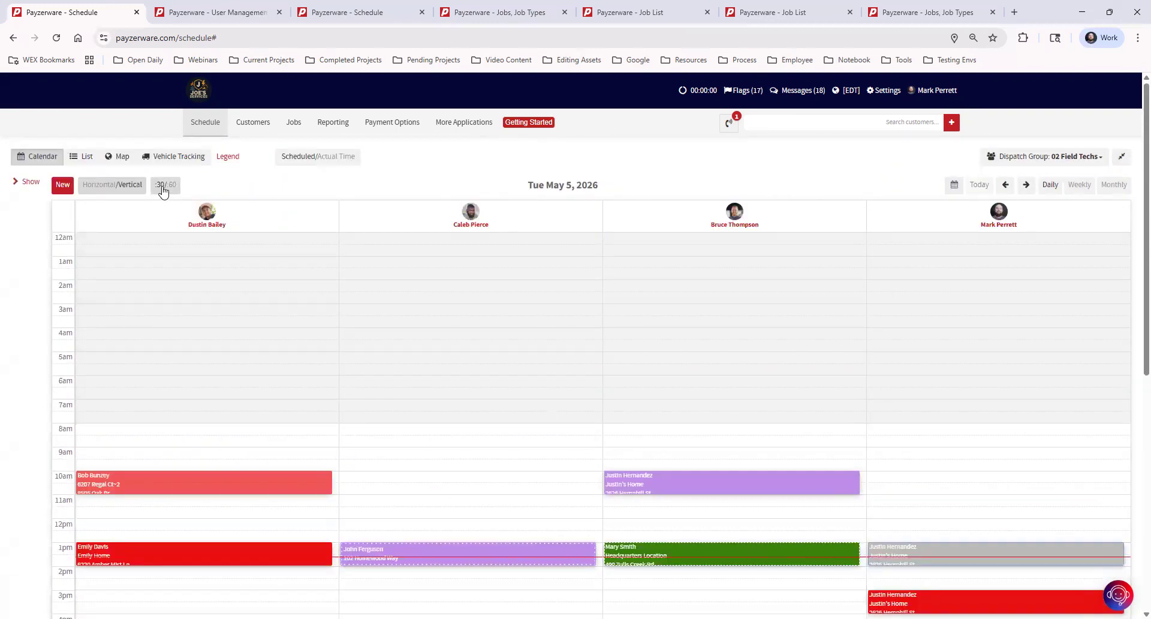
{"action": "left_click", "coordinate": [103, 190]}
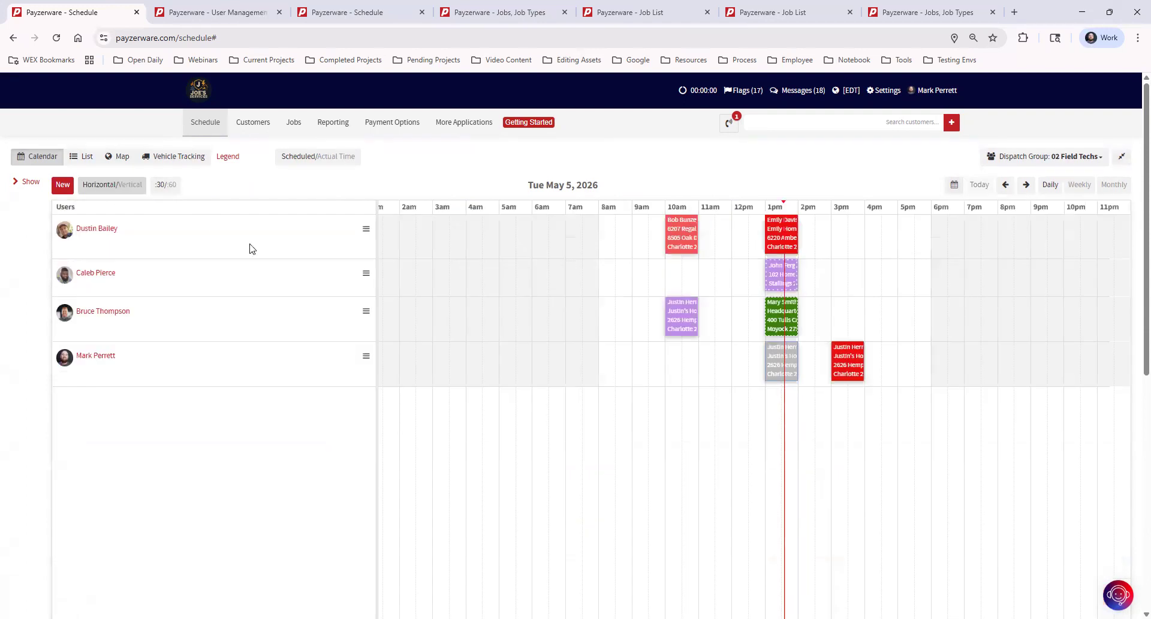
{"action": "left_click", "coordinate": [166, 186]}
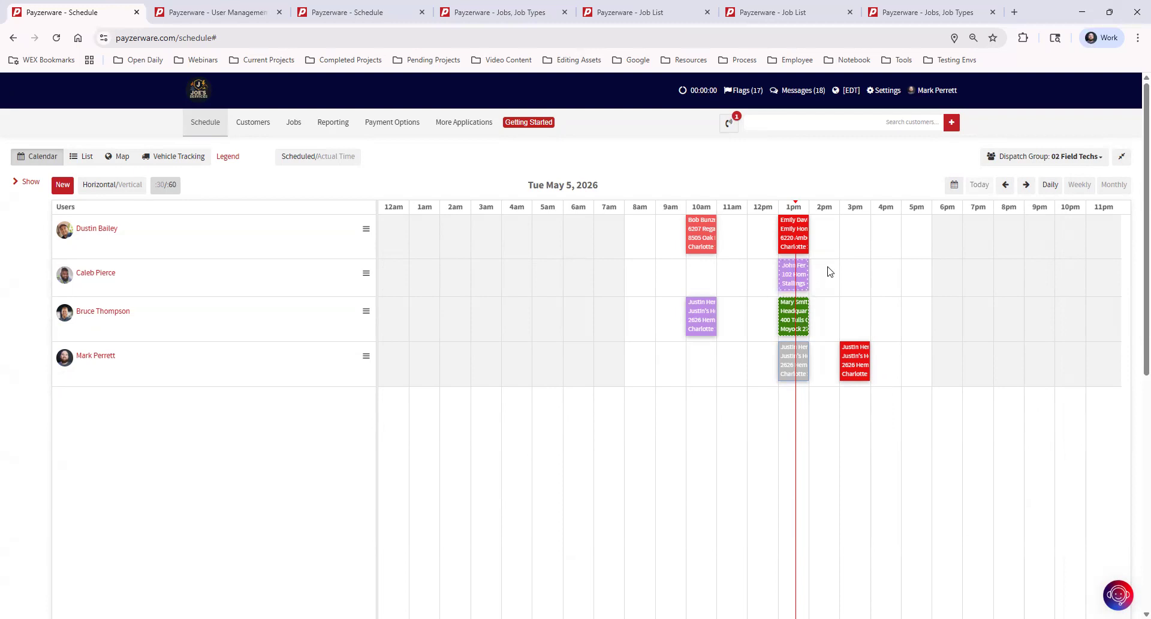
{"action": "left_click", "coordinate": [167, 186]}
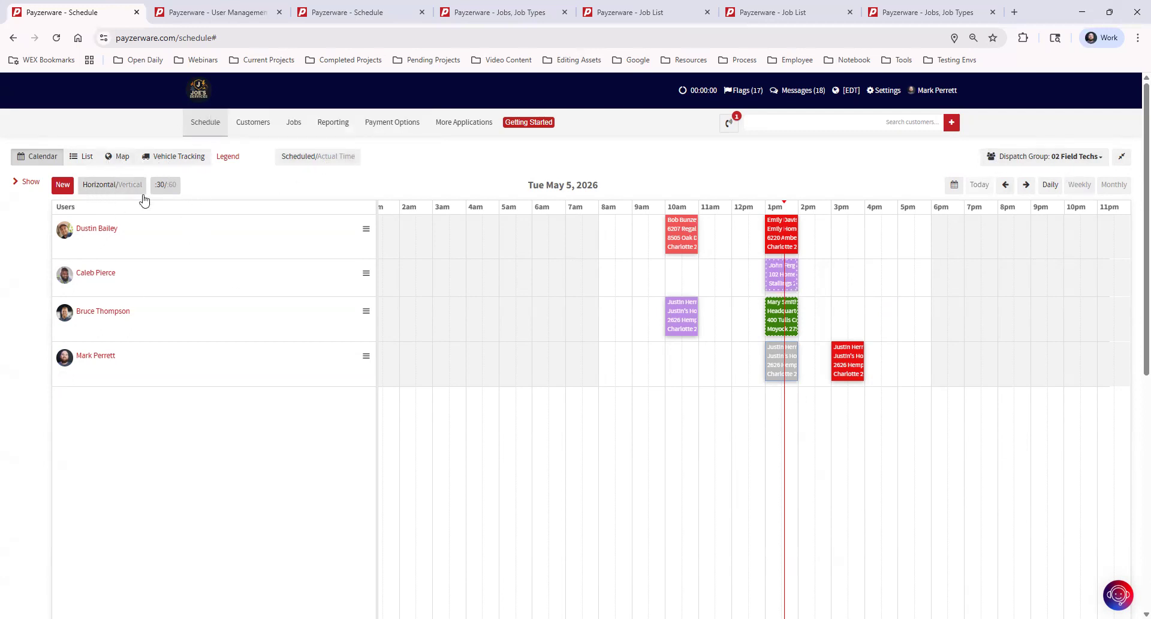
- Reorder the schedule's technician rows: move the first technician to third, swap the last two, and return the first technician to the top
{"action": "left_click_drag", "start_coordinate": [364, 230], "coordinate": [363, 309]}
{"action": "left_click_drag", "start_coordinate": [366, 356], "coordinate": [364, 315]}
{"action": "left_click_drag", "start_coordinate": [365, 358], "coordinate": [367, 228]}
- Compare the technician order in the vertical and horizontal layouts, ending on the horizontal layout
{"action": "left_click", "coordinate": [116, 185]}
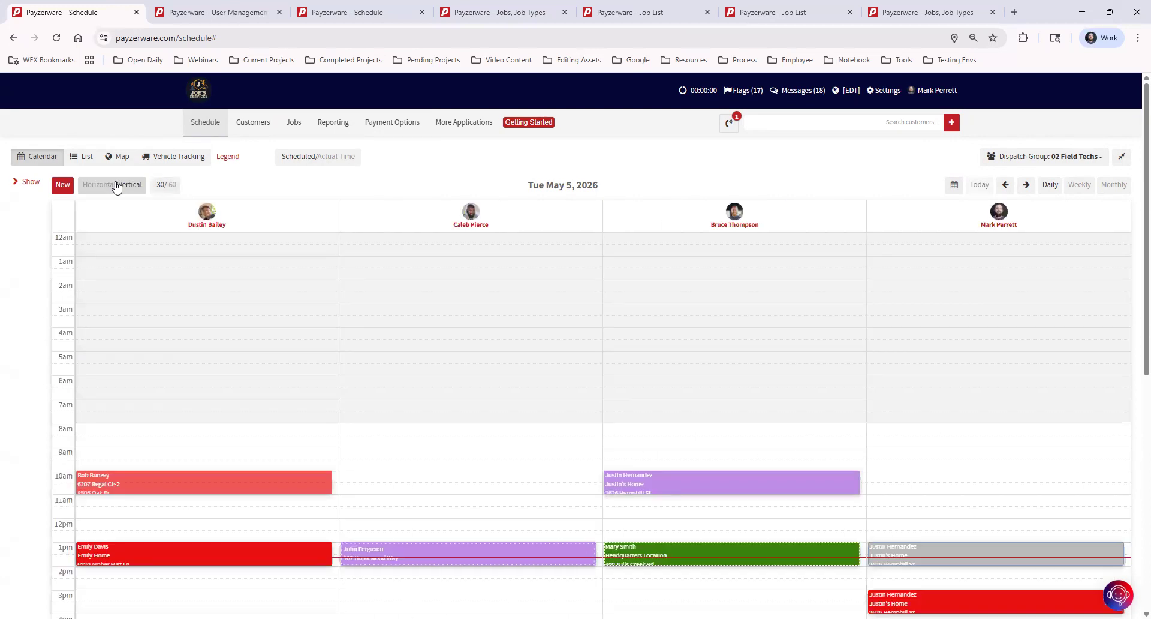
{"action": "left_click", "coordinate": [117, 186]}
{"action": "left_click", "coordinate": [118, 187]}
{"action": "left_click", "coordinate": [118, 186]}
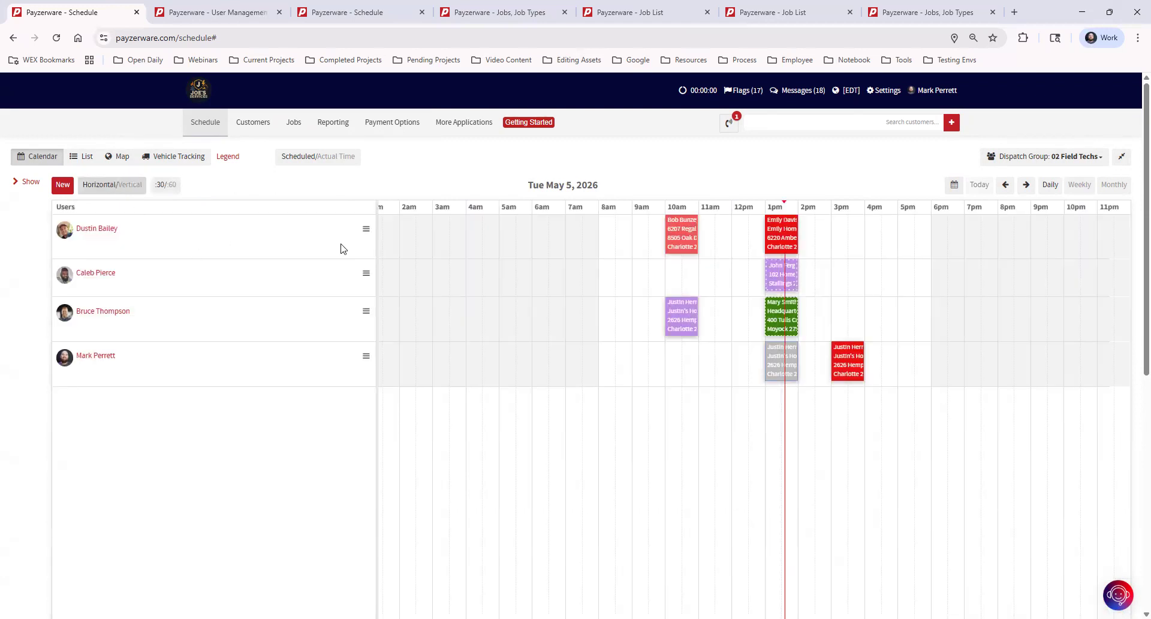
- Move the first technician's row to the end, check the order in the vertical layout, and move the row back to first place
{"action": "left_click_drag", "start_coordinate": [365, 229], "coordinate": [360, 357]}
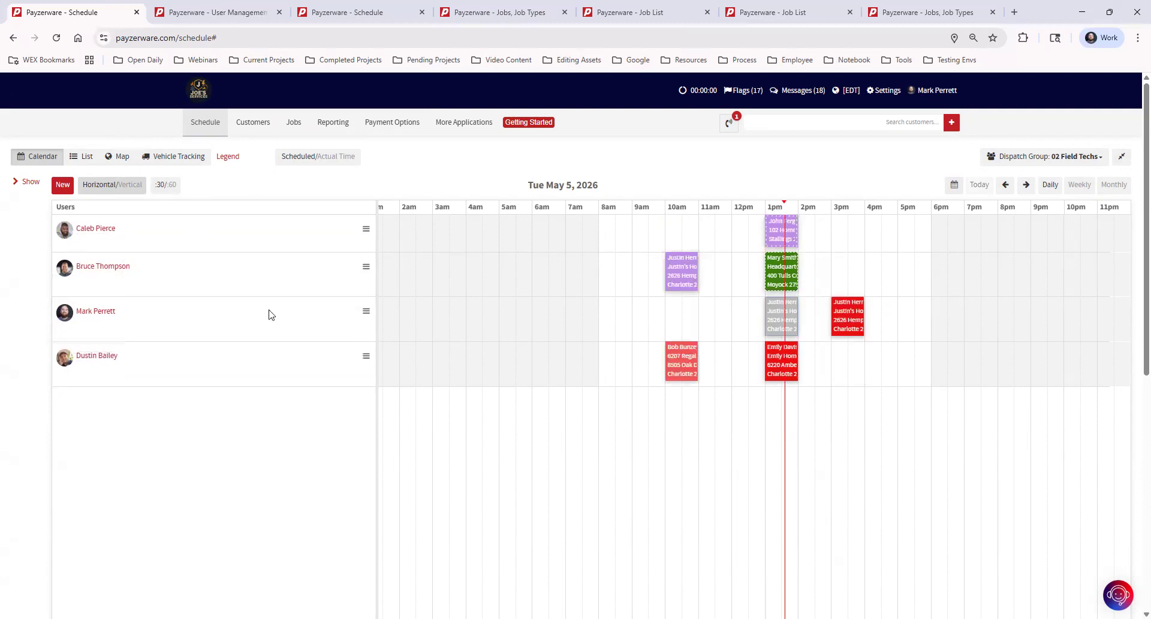
{"action": "left_click", "coordinate": [125, 188]}
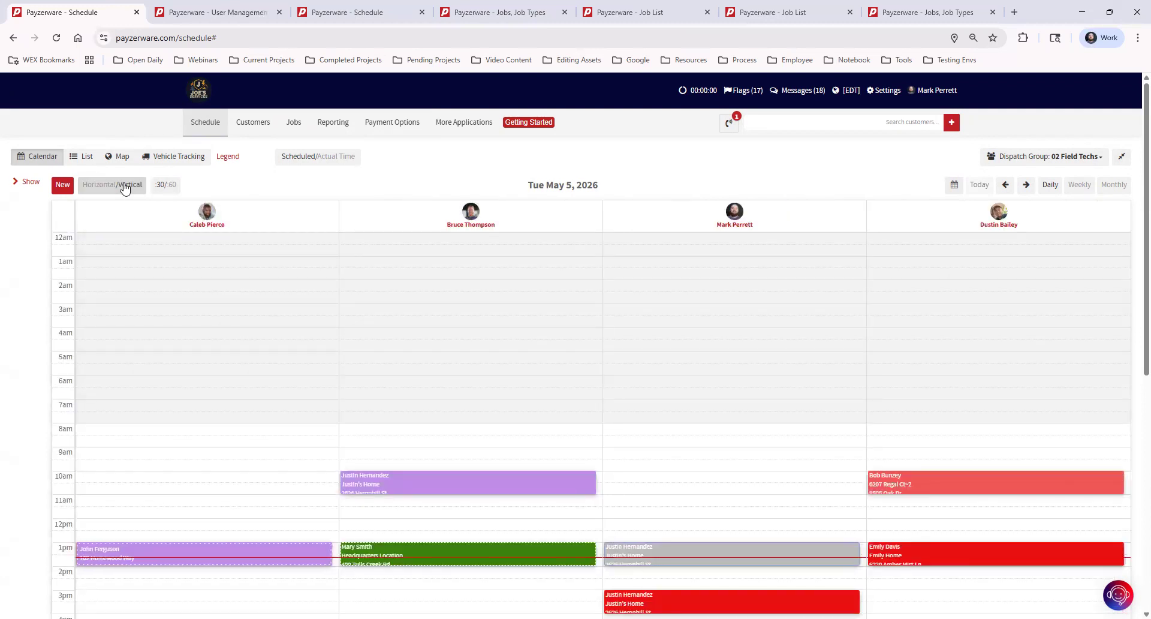
{"action": "left_click", "coordinate": [125, 187]}
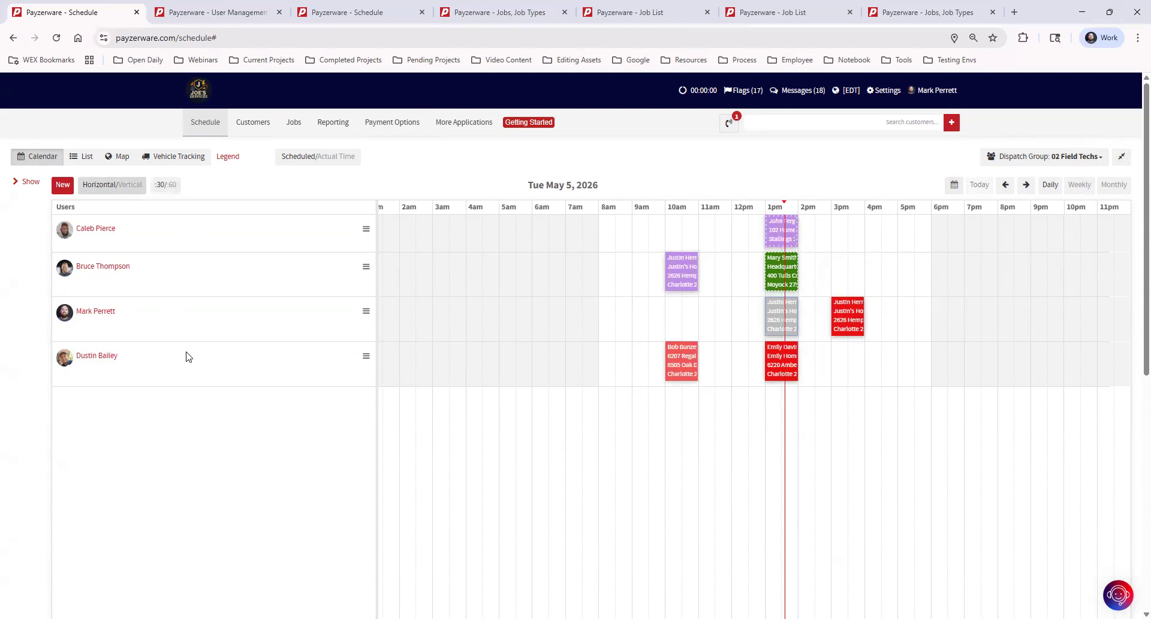
{"action": "left_click_drag", "start_coordinate": [365, 357], "coordinate": [355, 228]}
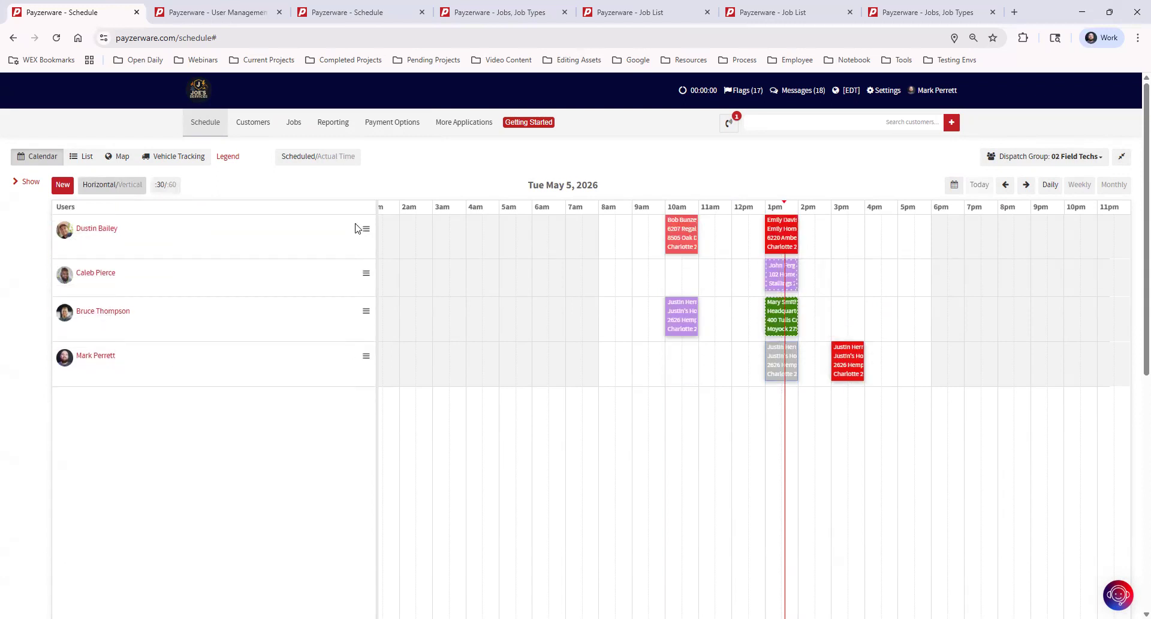
- View the dispatch group's schedule by week and by month, and return to the daily view
{"action": "left_click", "coordinate": [1052, 186]}
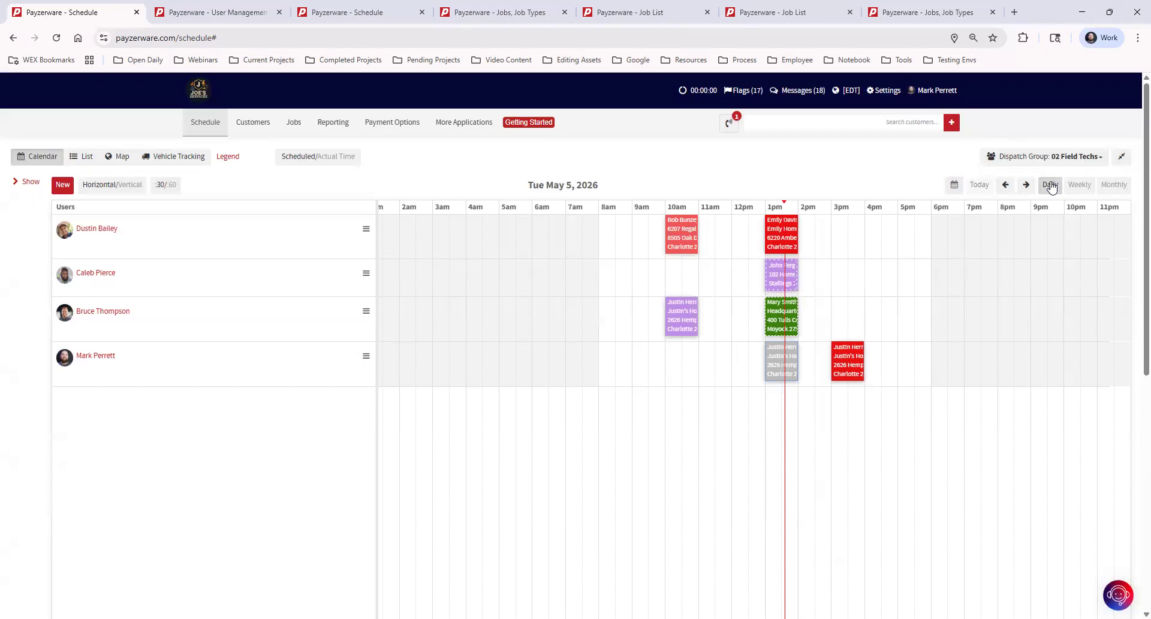
{"action": "left_click", "coordinate": [1075, 189]}
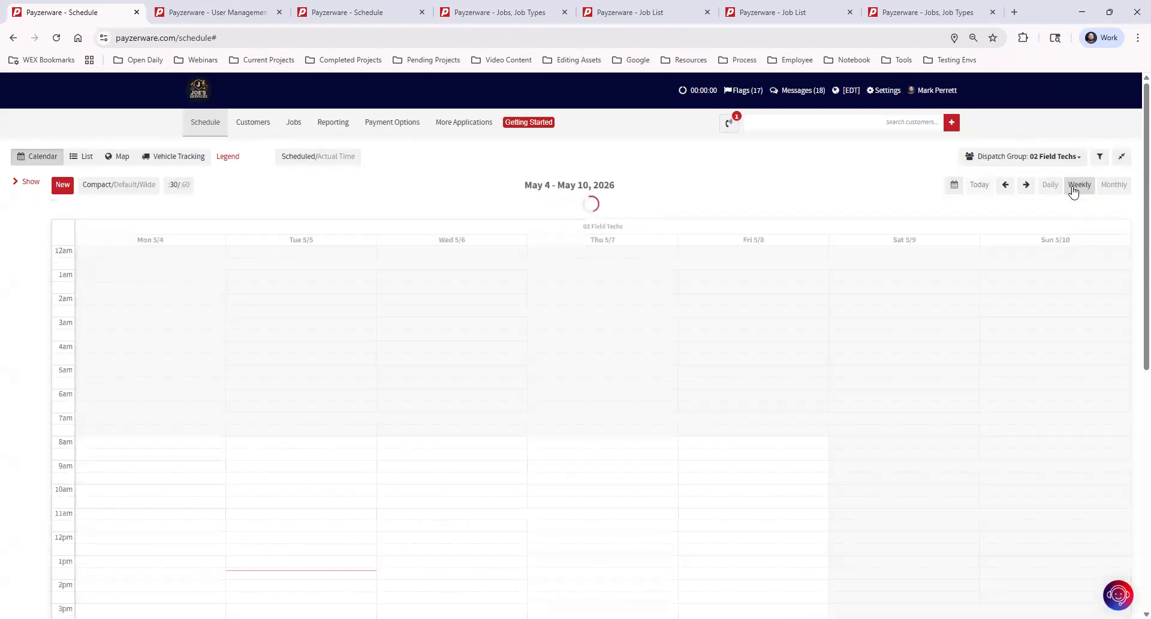
{"action": "scroll", "coordinate": [506, 480], "scroll_direction": "down", "scroll_amount": 3}
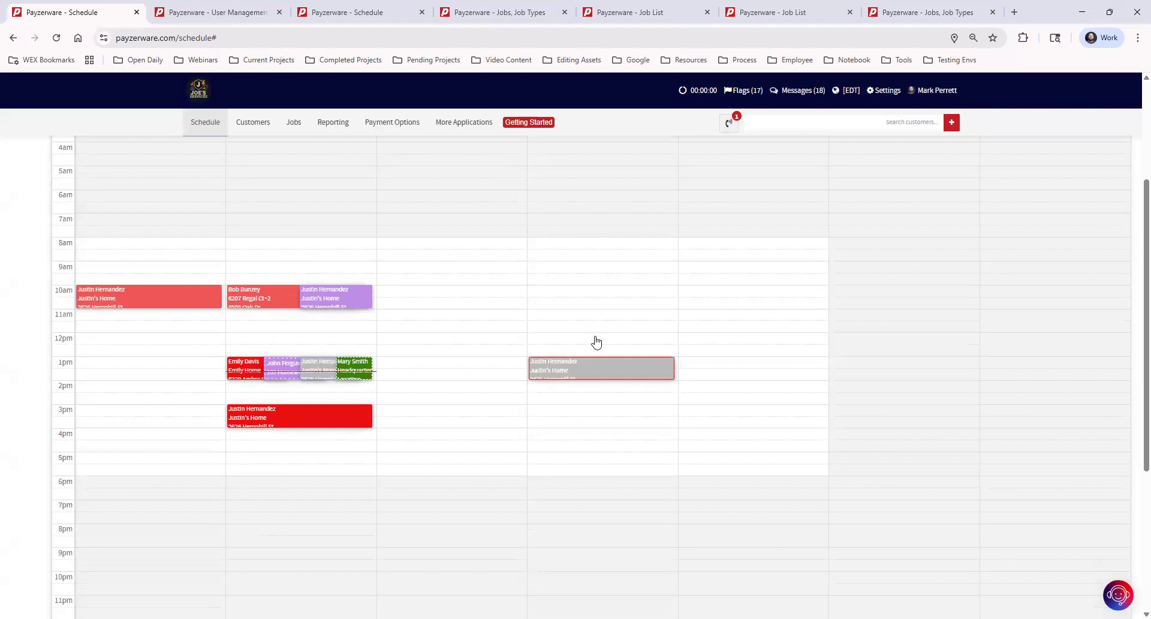
{"action": "scroll", "coordinate": [848, 546], "scroll_direction": "up", "scroll_amount": 3}
{"action": "left_click", "coordinate": [1114, 185]}
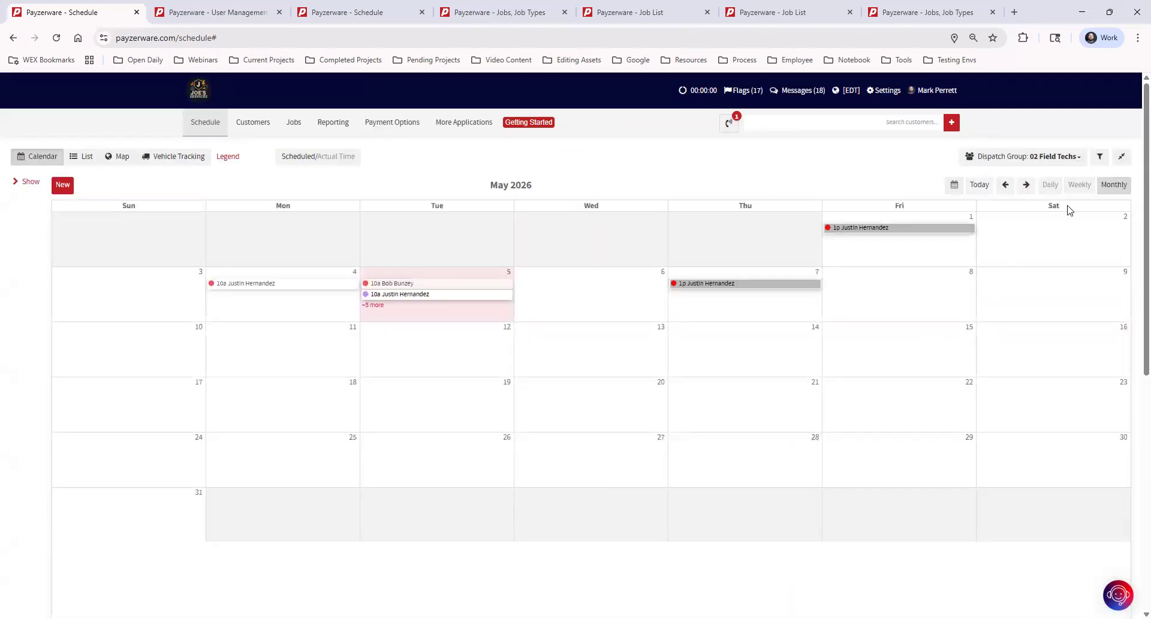
{"action": "left_click", "coordinate": [1051, 186]}
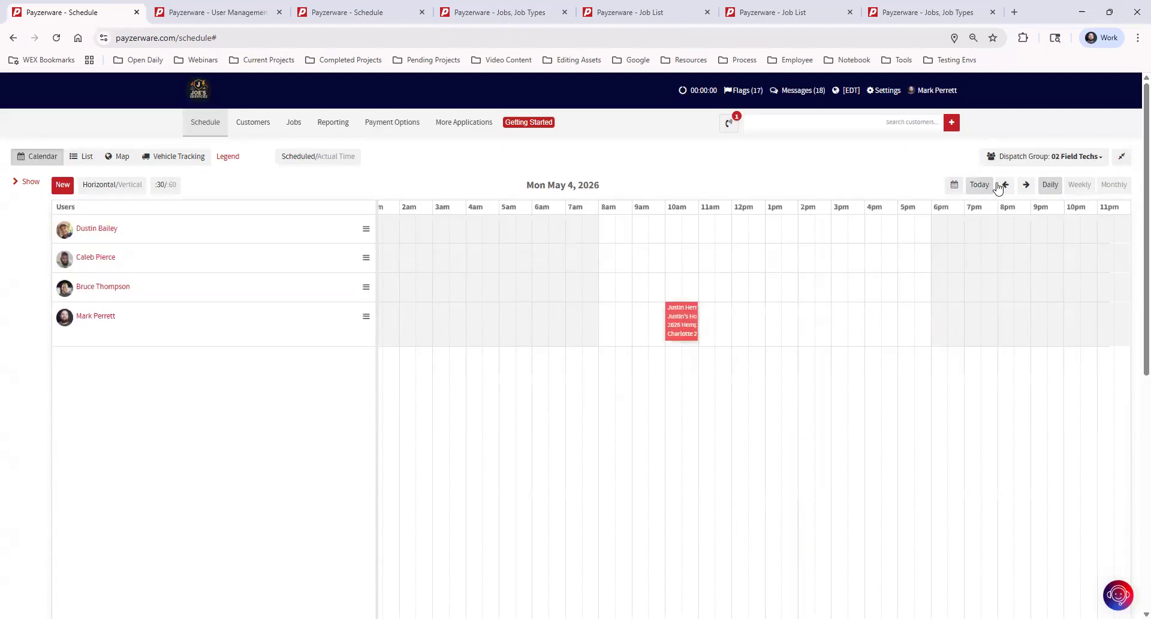
- Return the schedule to its standard width and show the work queue
{"action": "left_click", "coordinate": [1122, 156]}
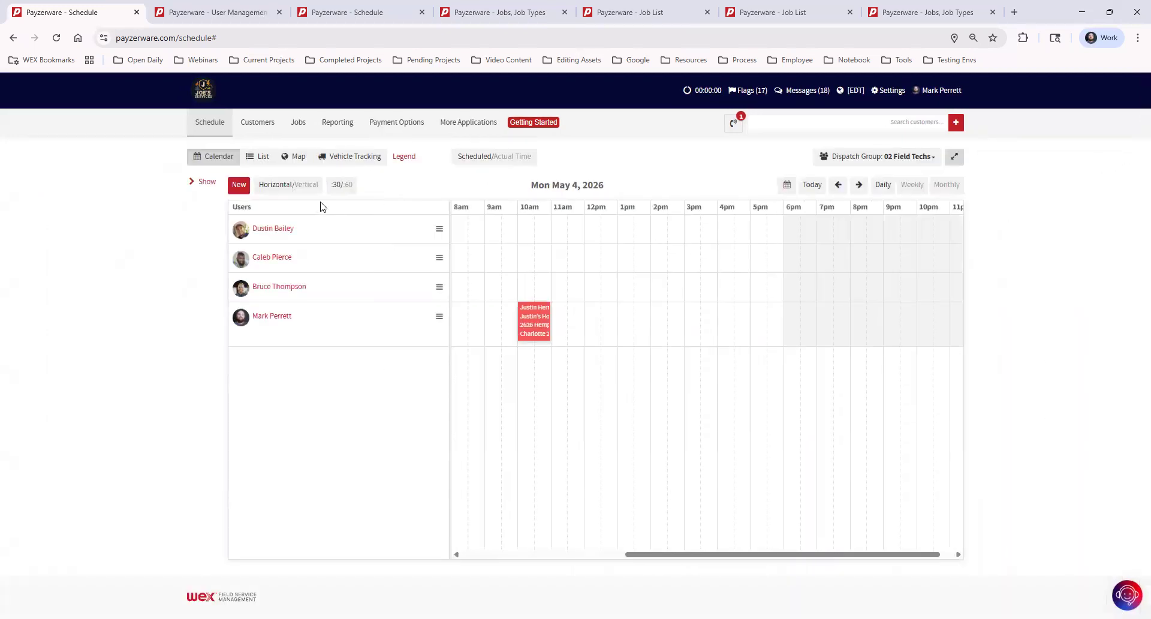
{"action": "left_click", "coordinate": [207, 182]}
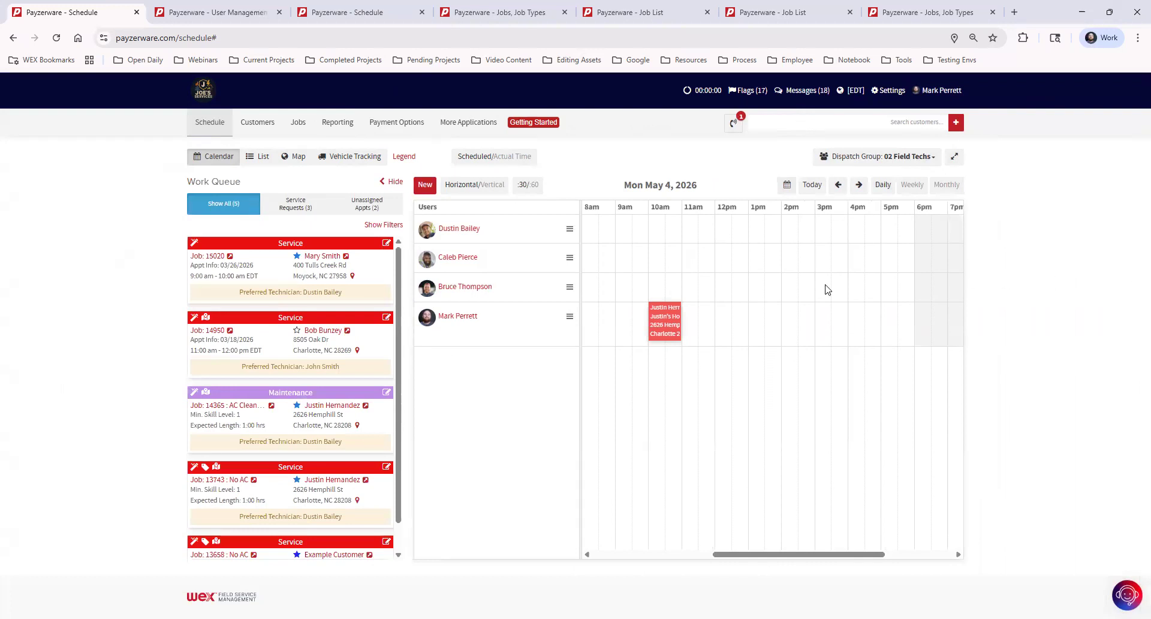
- Review the first technician's route map and legend for 05/04/2026, and close it
{"action": "left_click", "coordinate": [469, 232]}
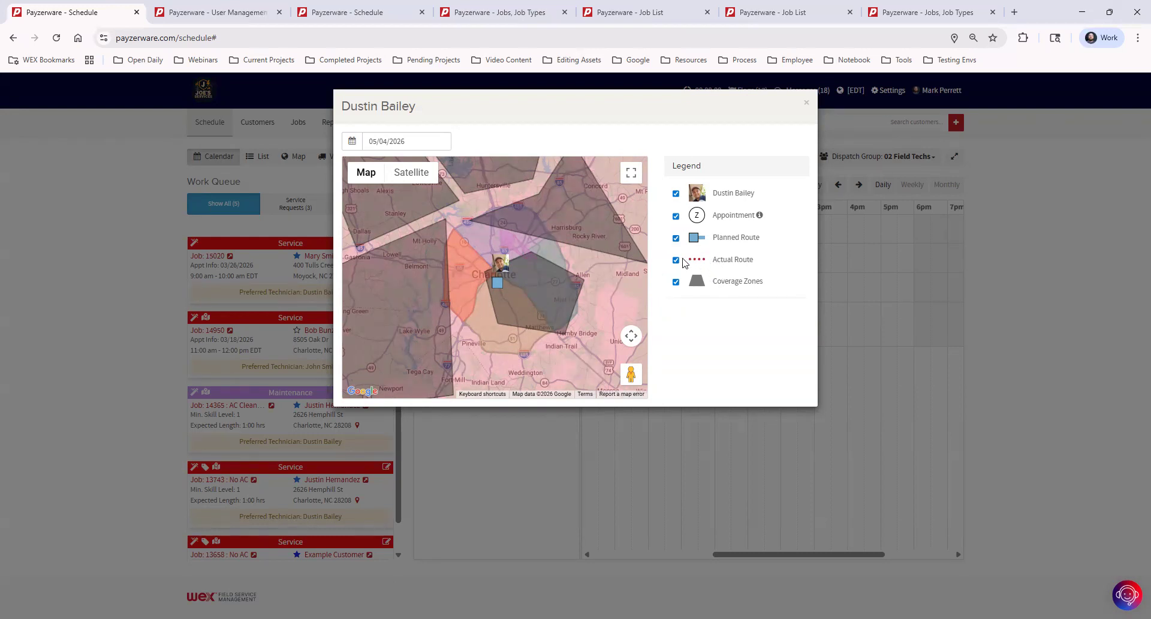
{"action": "left_click", "coordinate": [807, 103]}
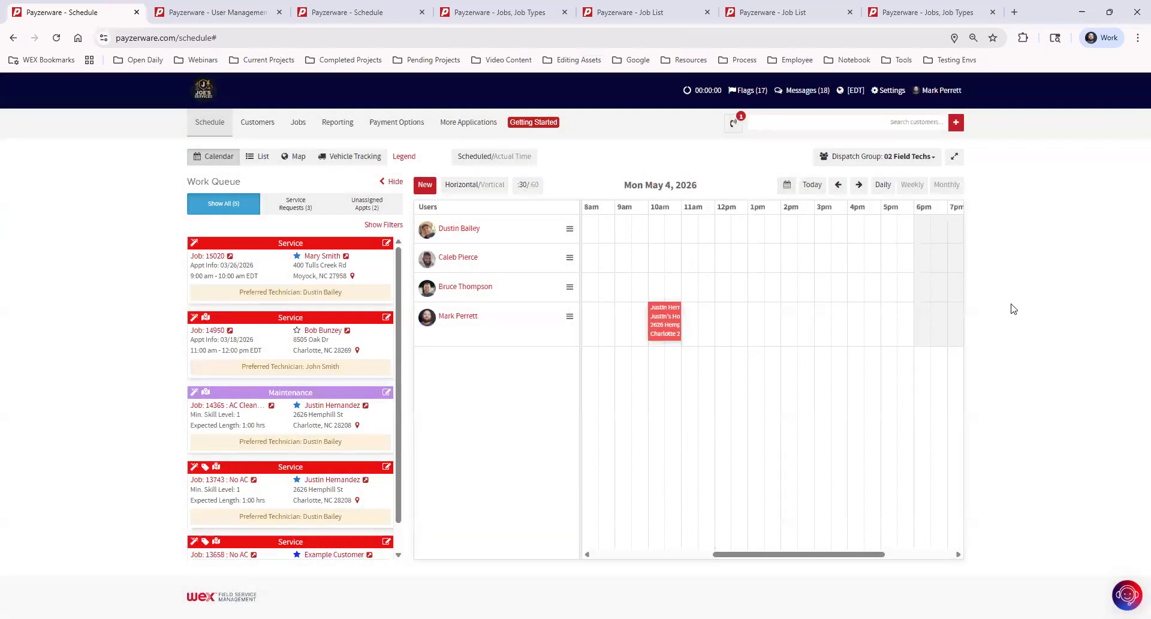